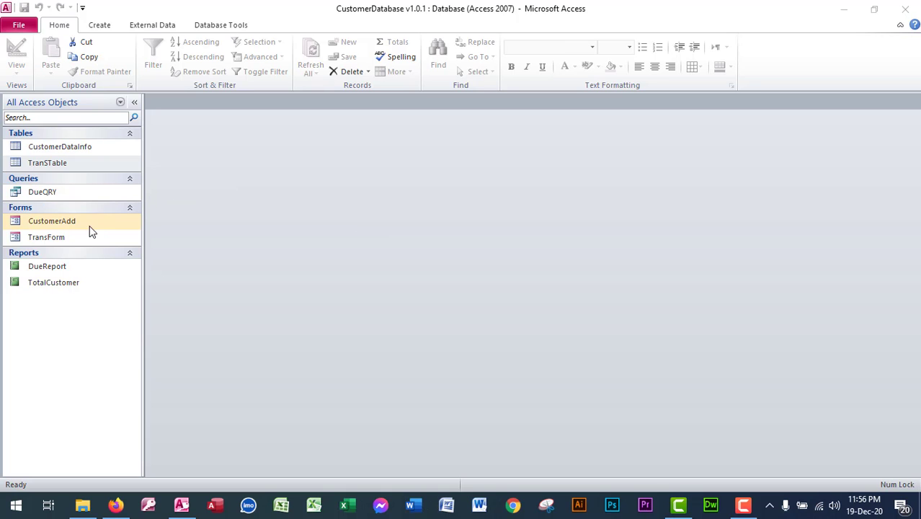
Open the TransForm form in Form View and nudge its window slightly up and left
double_click(66, 241)
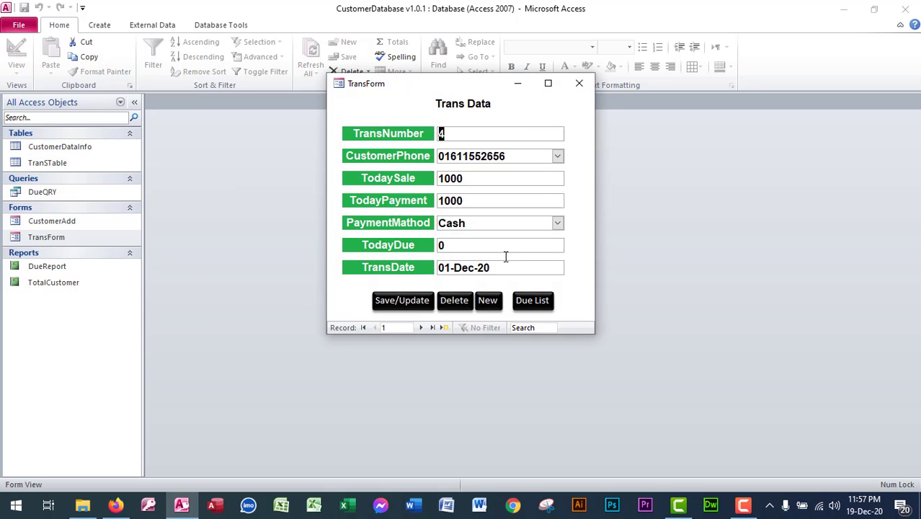
drag(466, 92, 446, 87)
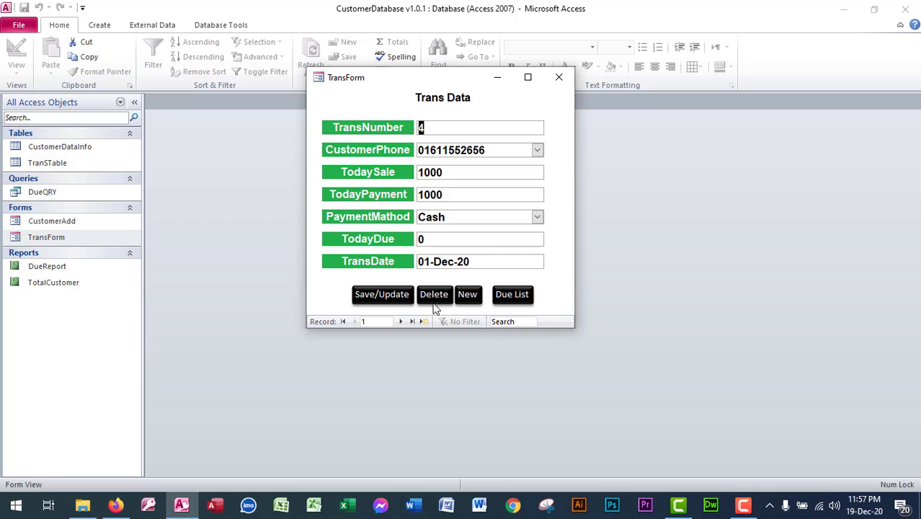
click(517, 299)
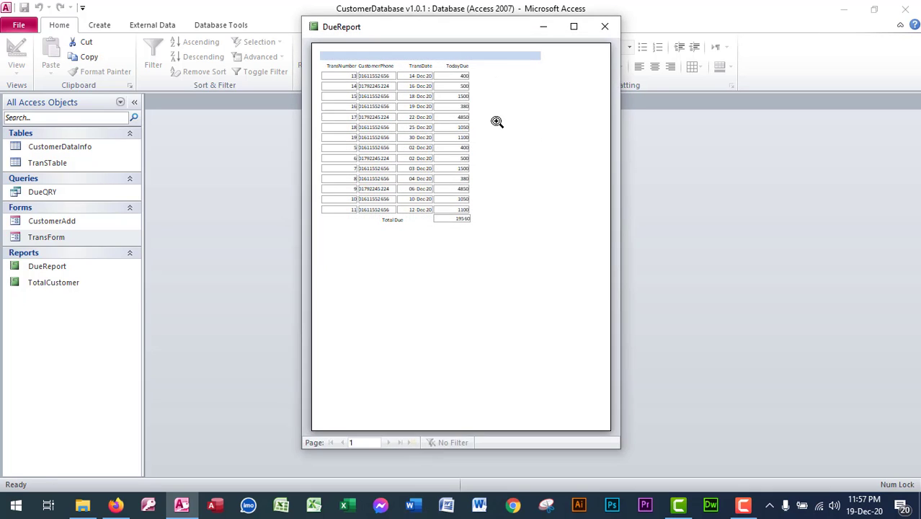
click(411, 107)
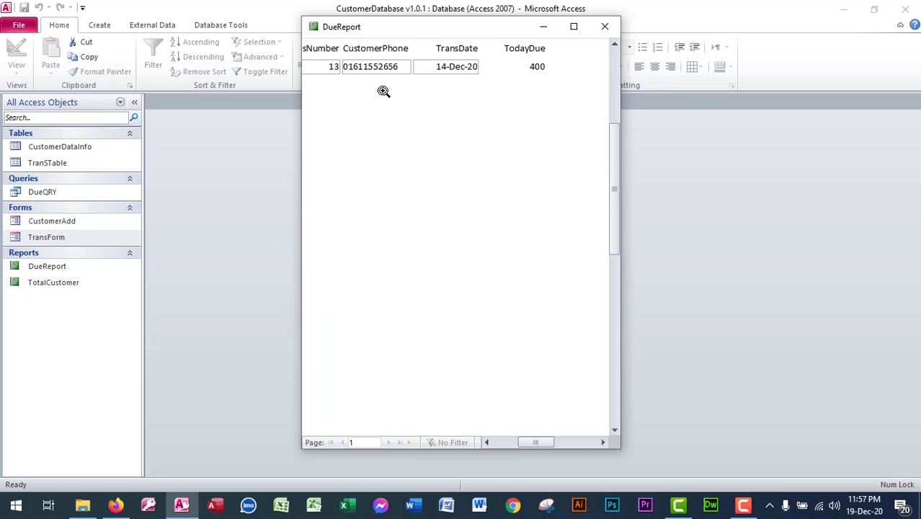
click(434, 120)
click(387, 117)
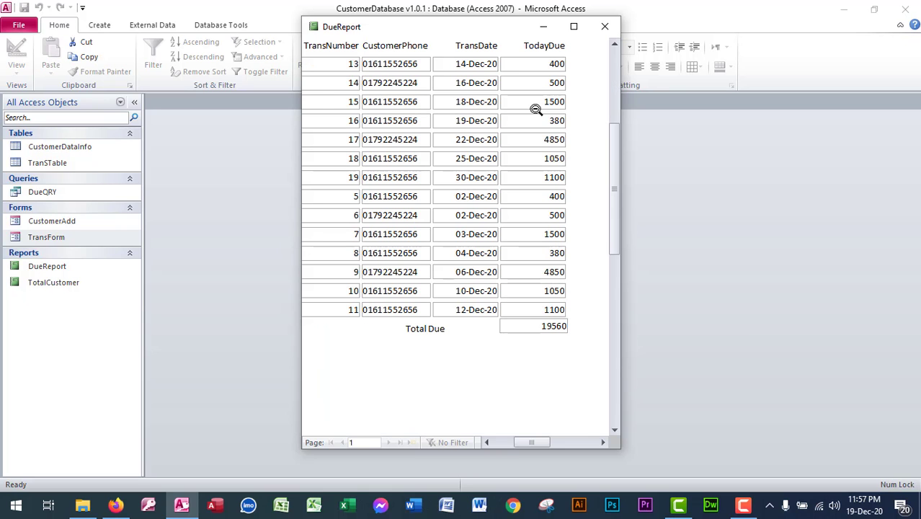
click(518, 80)
click(436, 68)
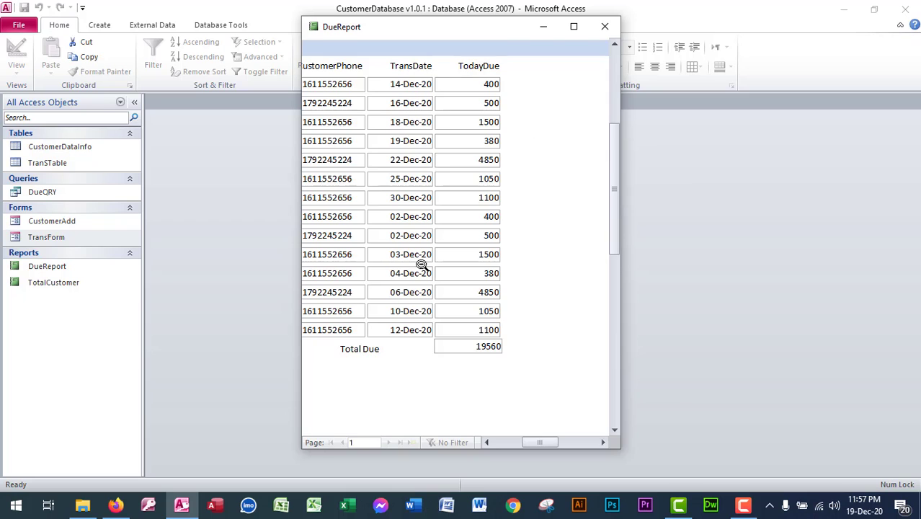
click(402, 245)
click(362, 120)
click(453, 182)
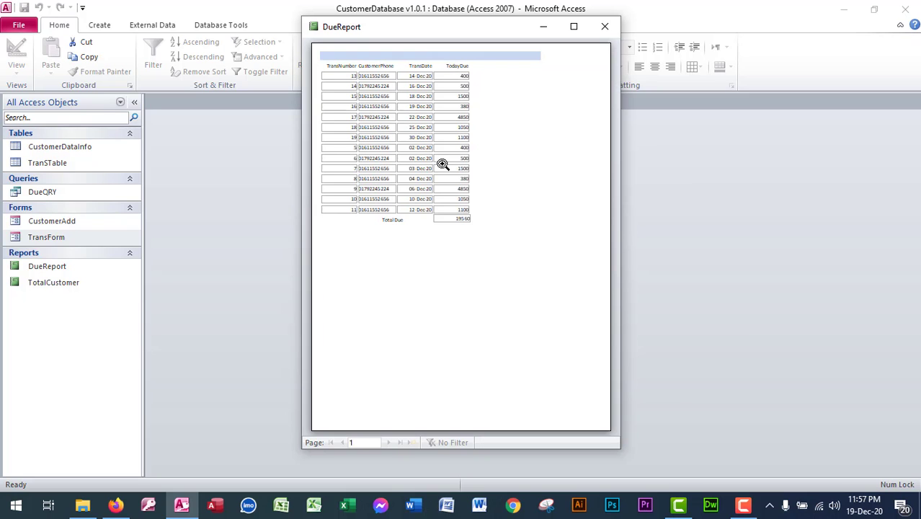
click(420, 91)
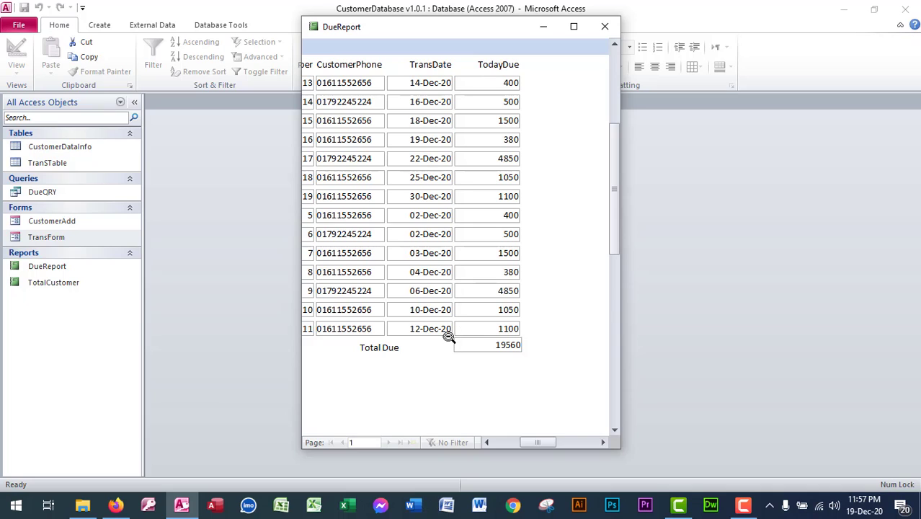
click(431, 298)
click(425, 173)
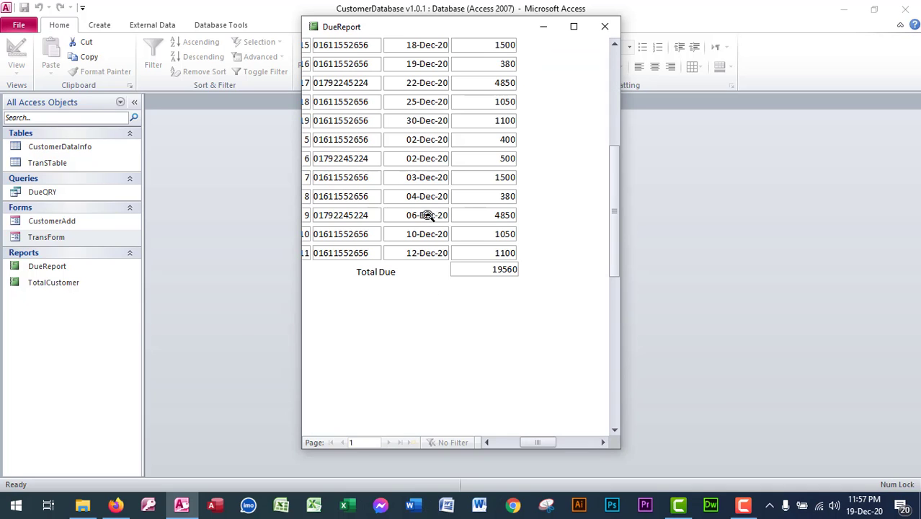
click(419, 45)
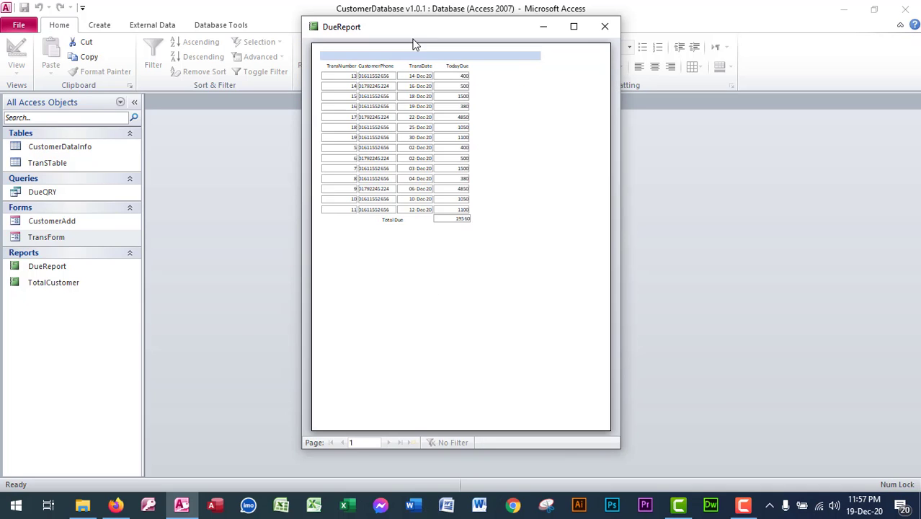
click(415, 71)
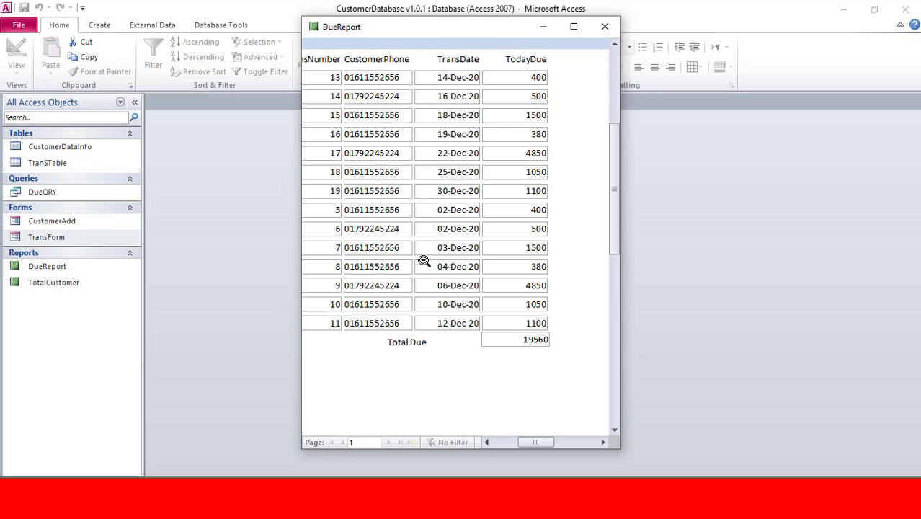
click(459, 226)
click(605, 26)
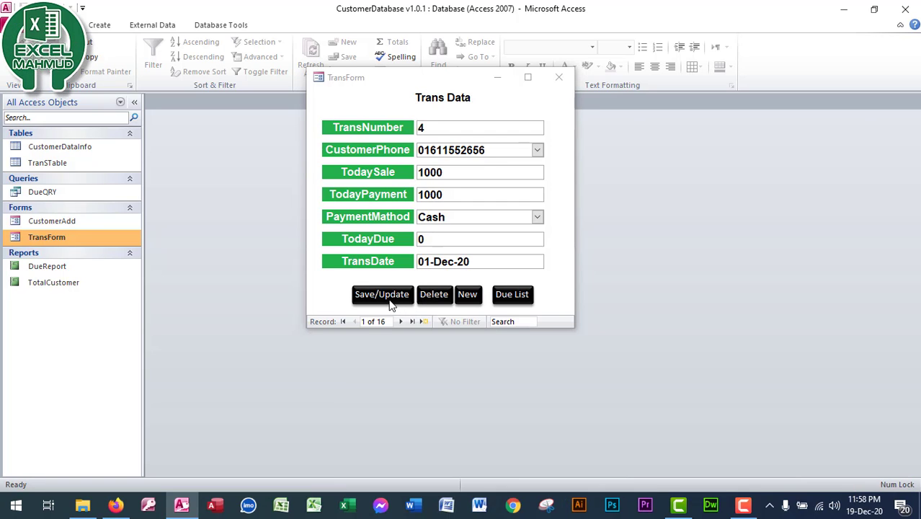
Close TransForm, then review TranSTable's transactions 4 through 19 and close it
click(558, 77)
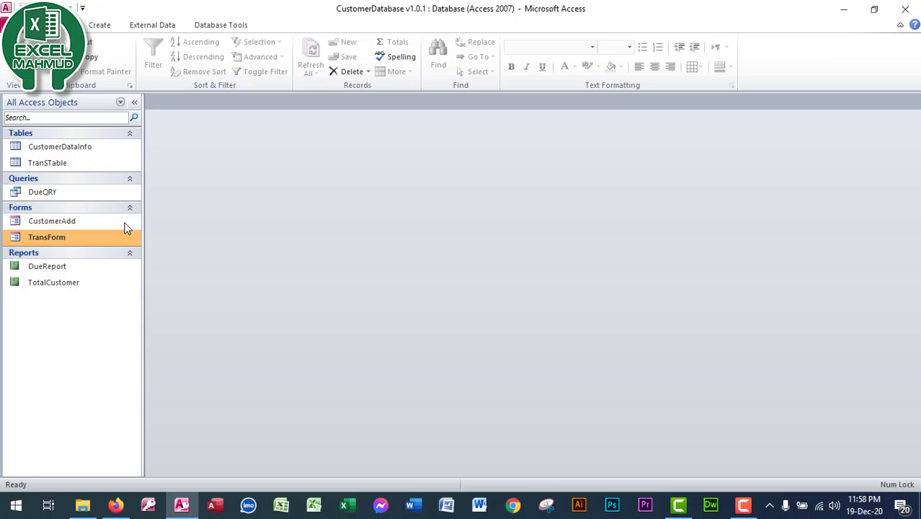
double_click(62, 163)
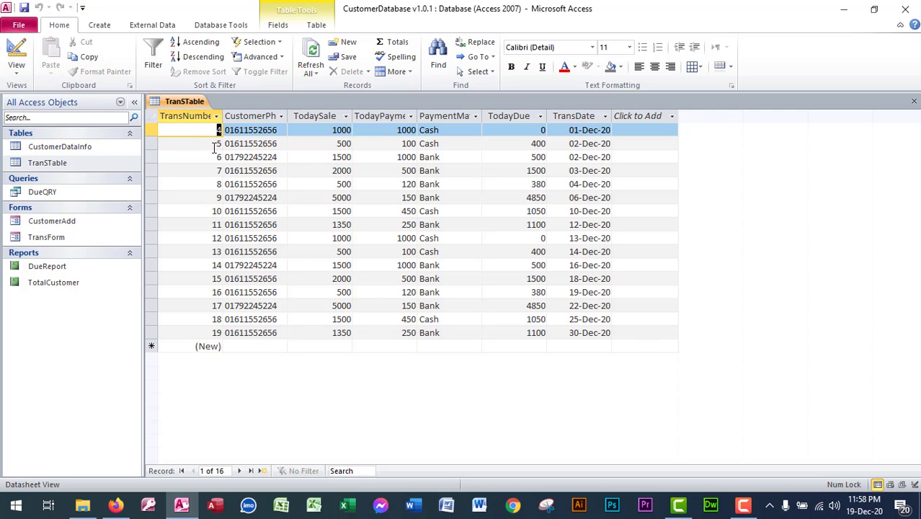
click(236, 335)
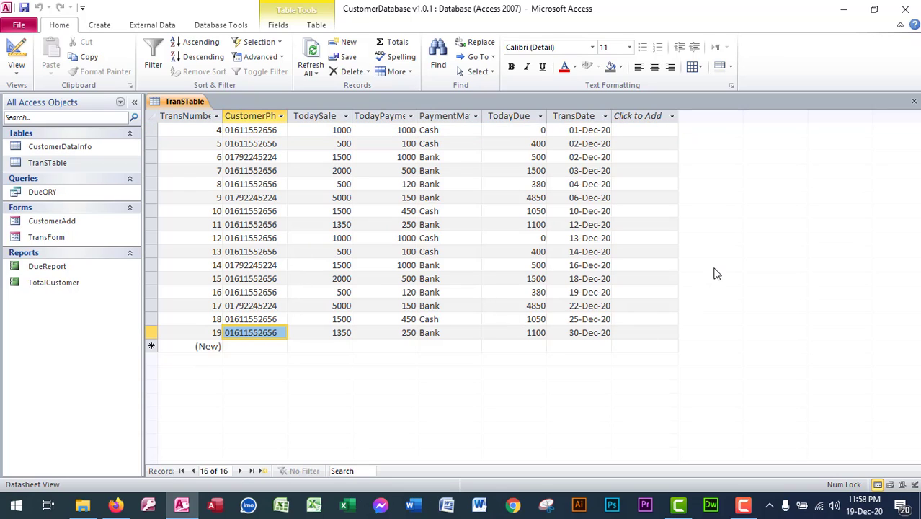
key(ctrl+w)
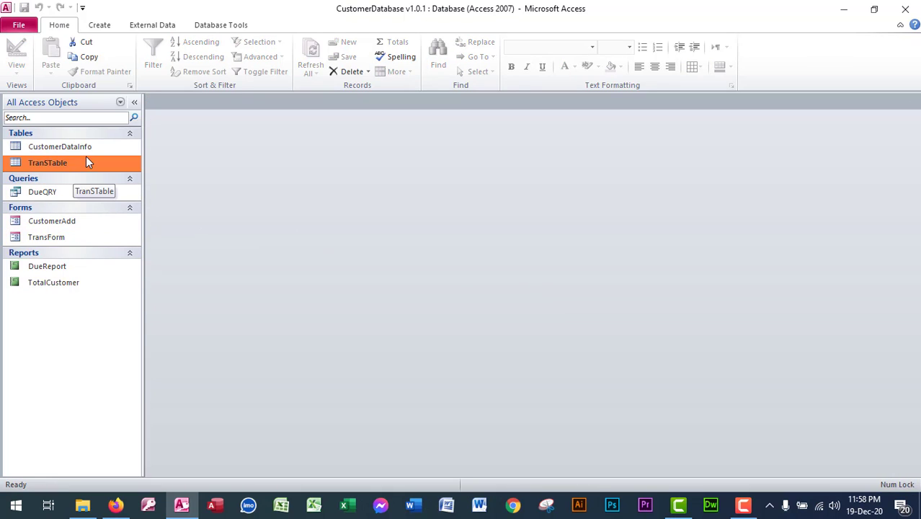
Add a blank table from the Create tab and save it under the name DueDate
click(110, 29)
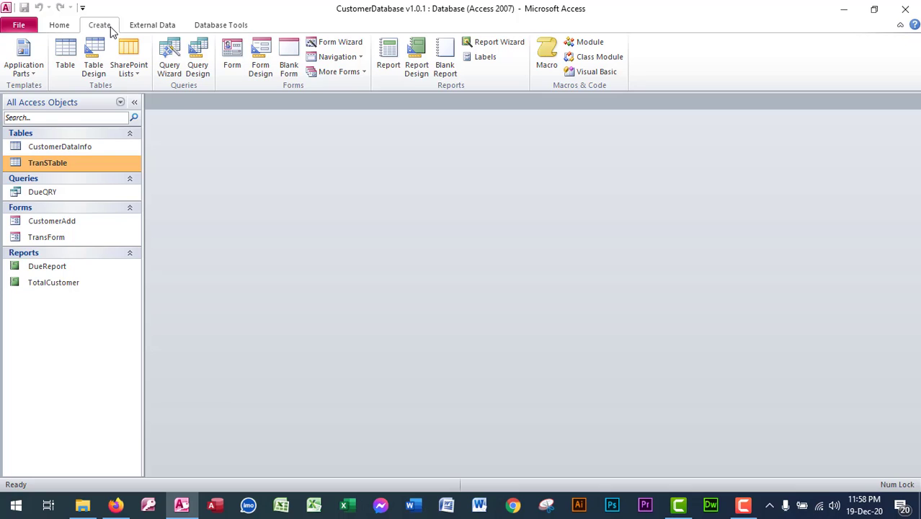
click(65, 64)
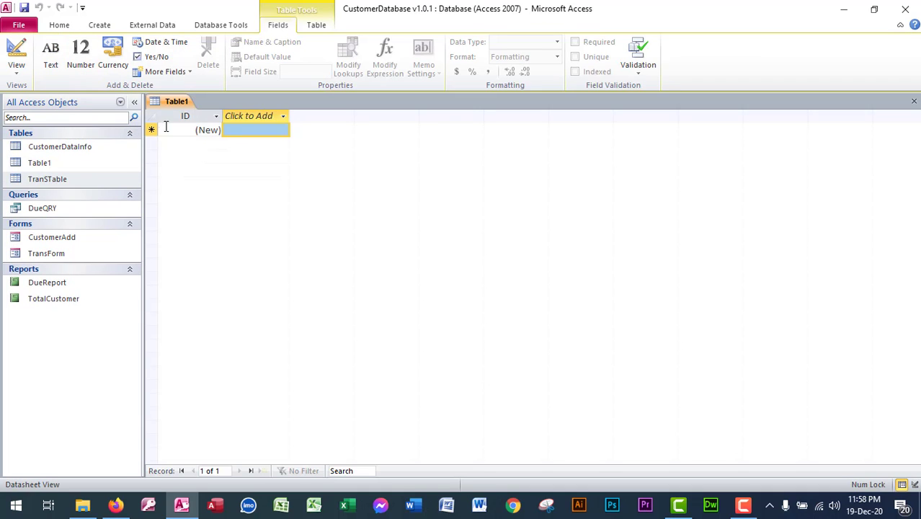
key(ctrl+s)
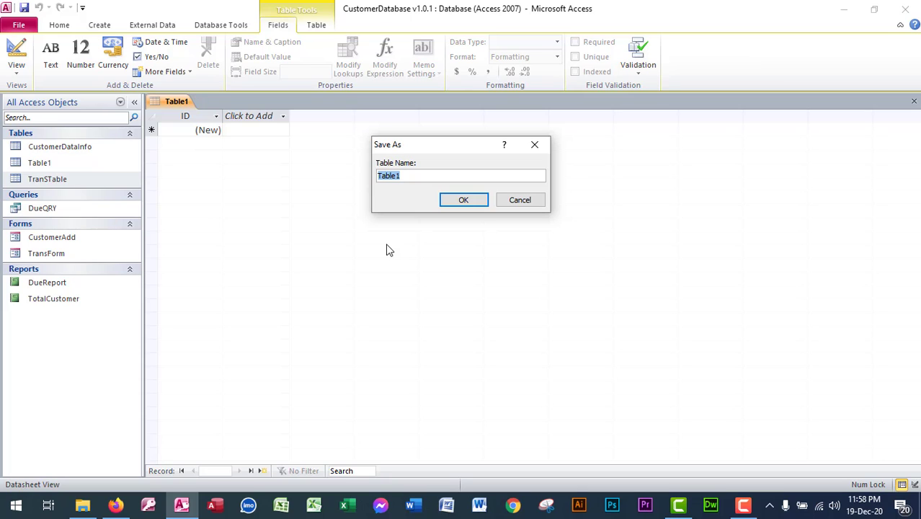
text(DueDate)
key(Return)
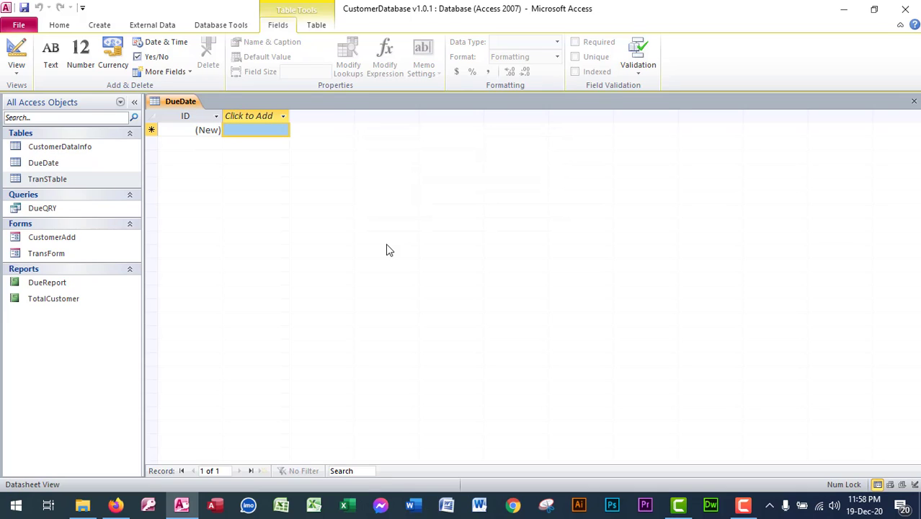
Open DueDate in Design View and remove the primary key from the ID field
right_click(48, 165)
click(88, 189)
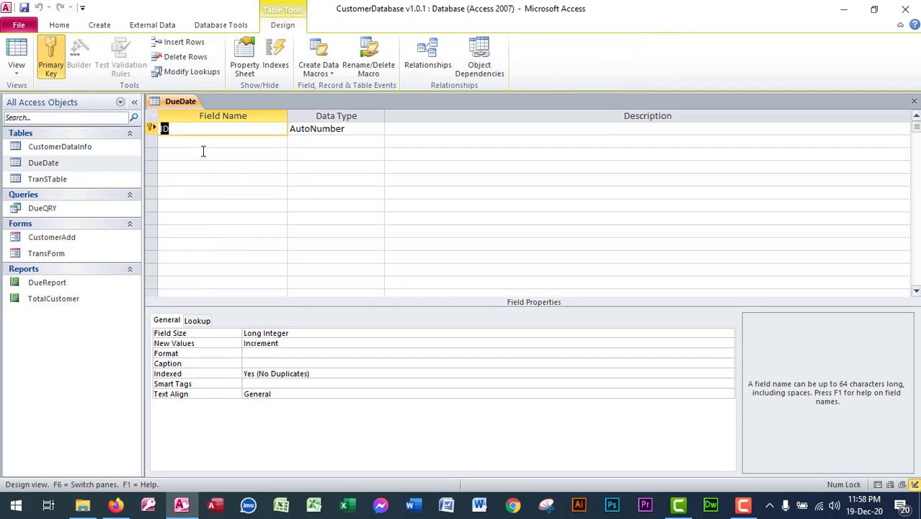
click(150, 128)
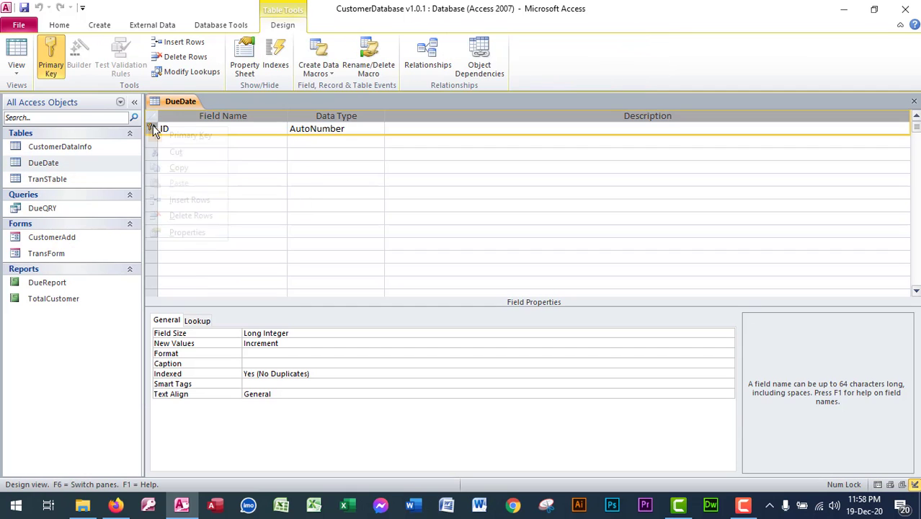
right_click(152, 129)
click(191, 136)
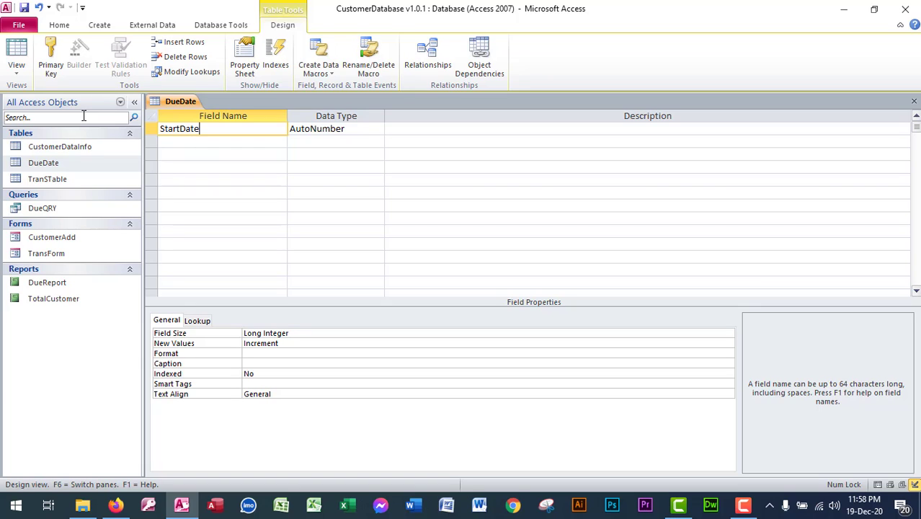
Rename ID to StartDate and add EndDate, both Date/Time, then save and close
text(StartDate)
key(Tab)
text(dat)
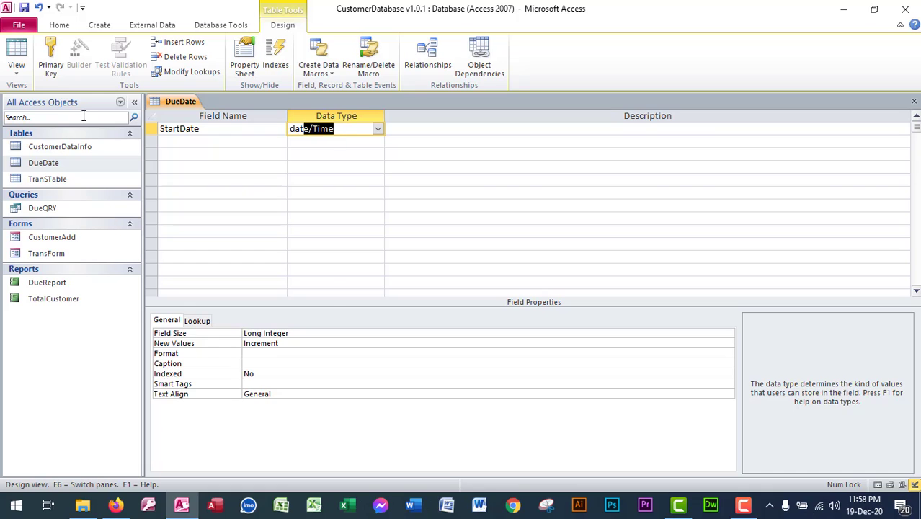
key(Tab)
key(Tab)
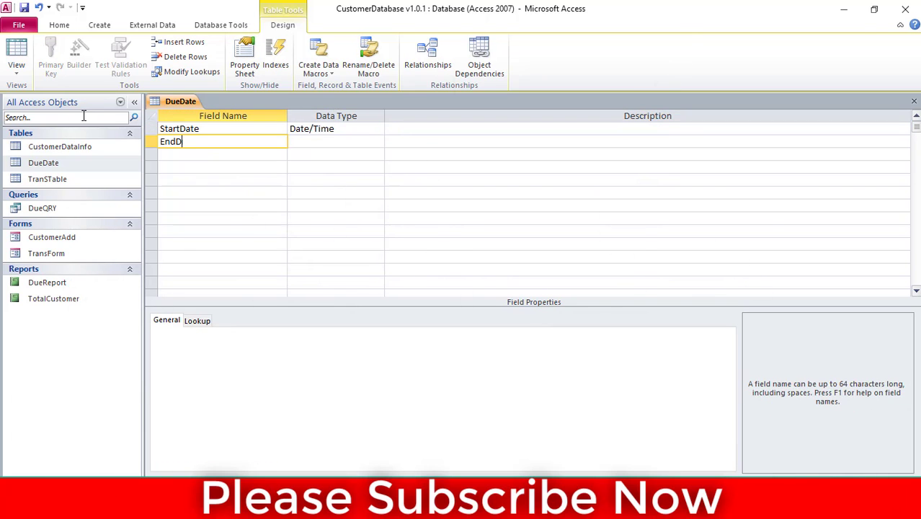
key(Tab)
text(dat)
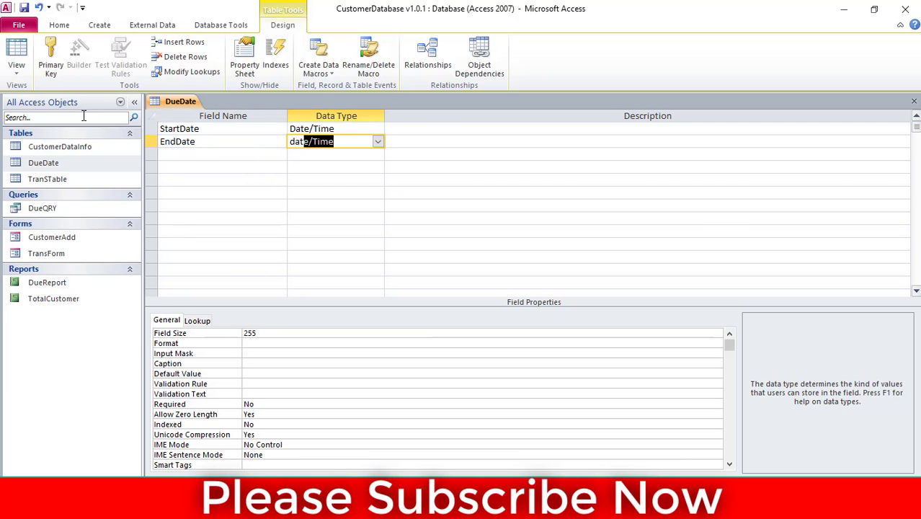
key(Tab)
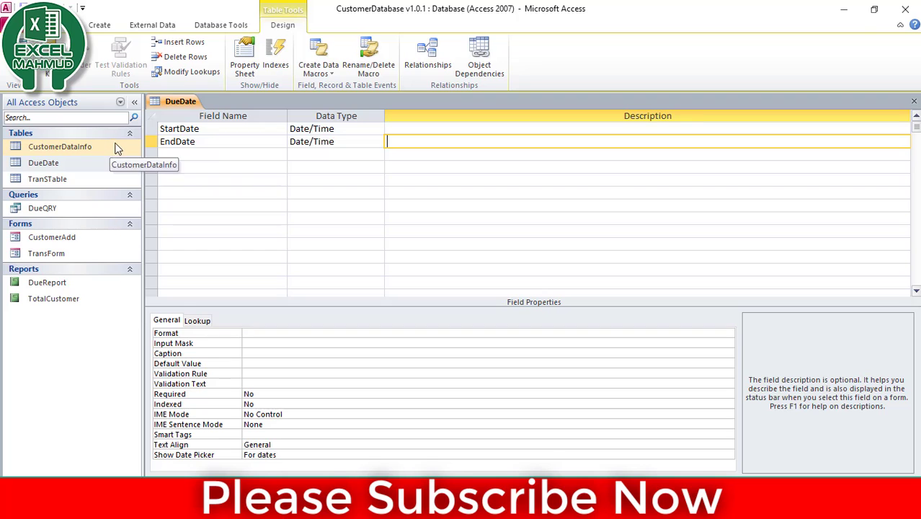
key(ctrl+w)
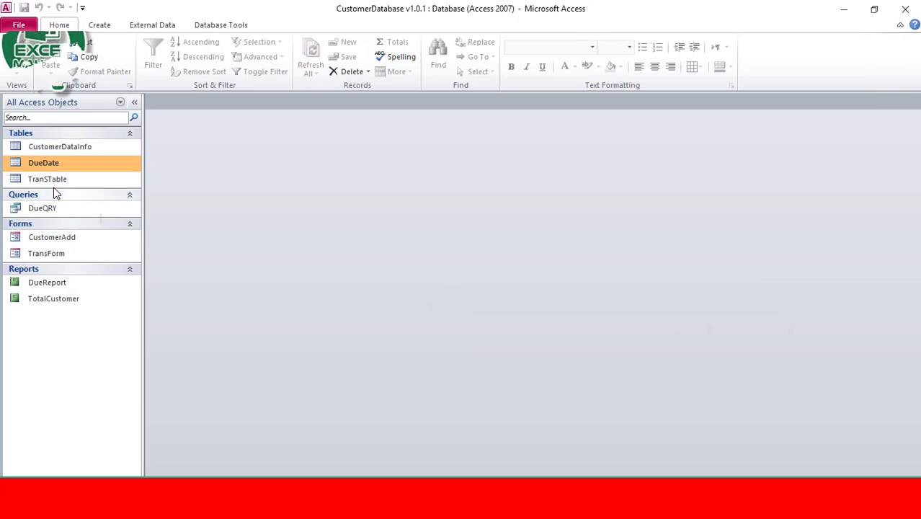
Create a blank form in Design View and make its Detail section narrower and shorter
click(99, 25)
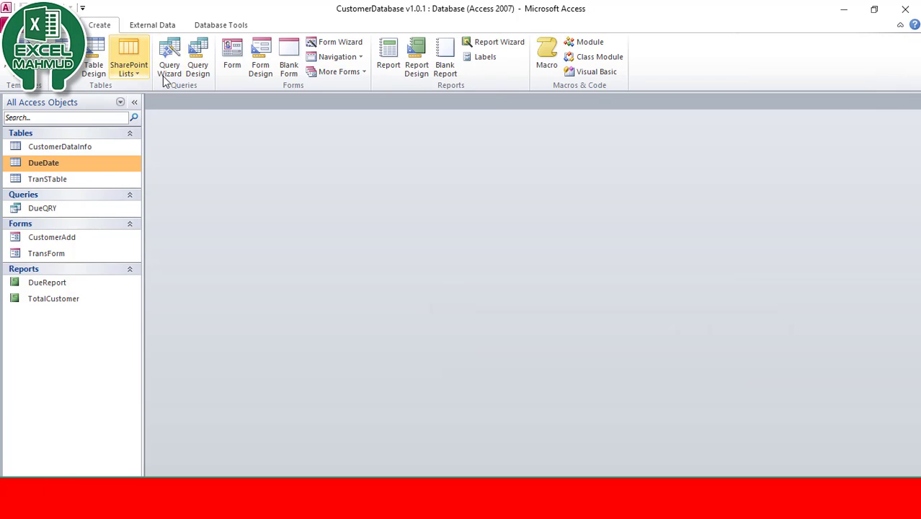
click(262, 64)
scroll(323, 263, down, 3)
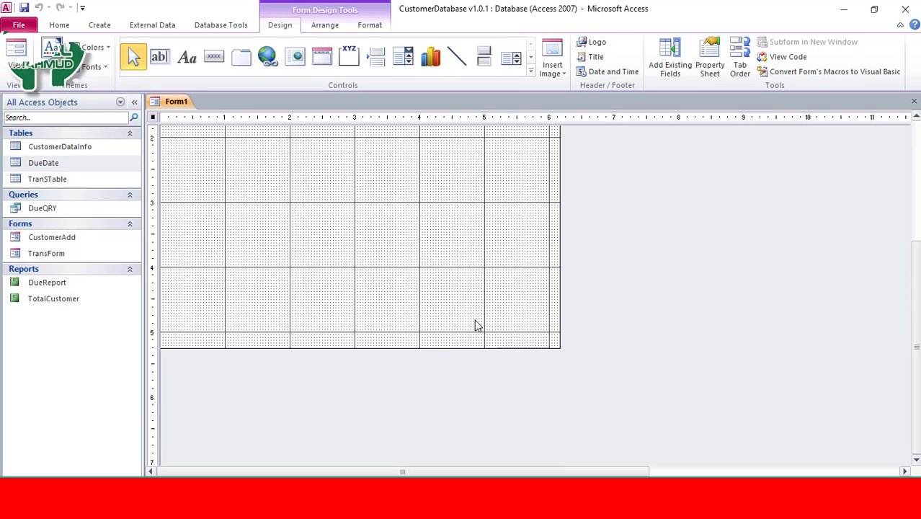
drag(399, 345, 385, 153)
scroll(504, 288, up, 3)
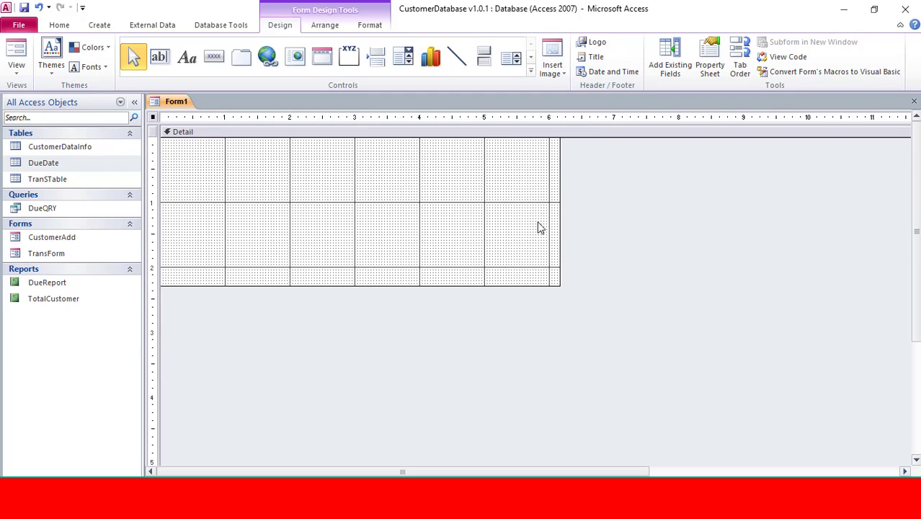
drag(560, 221, 422, 209)
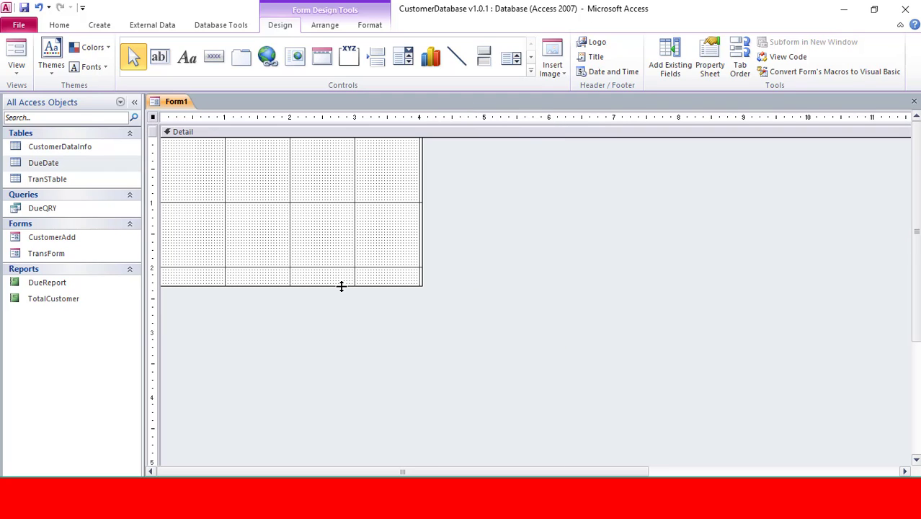
drag(341, 286, 328, 226)
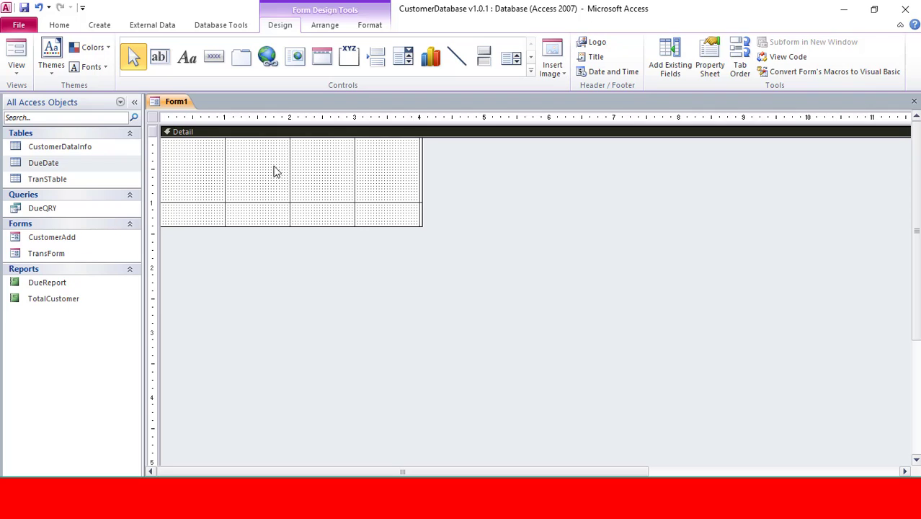
click(153, 115)
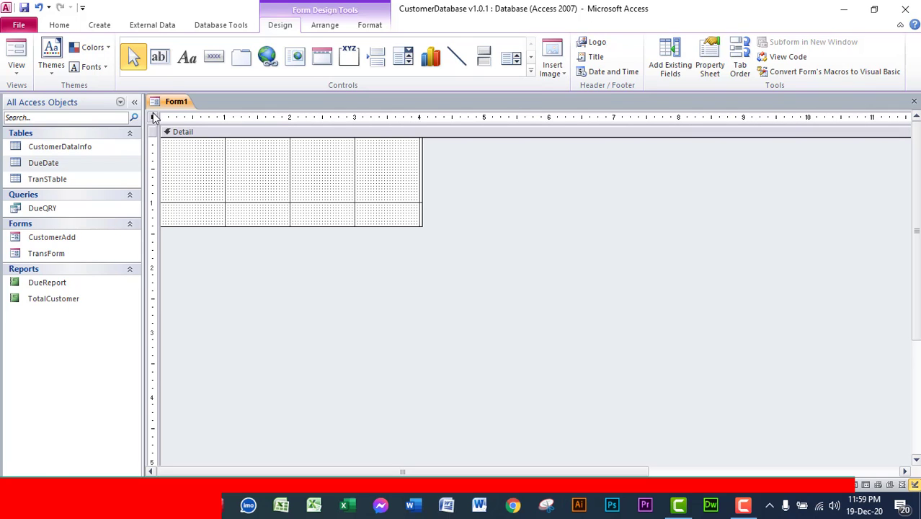
In the form's Property Sheet, set Pop Up and Auto Center to Yes
click(710, 65)
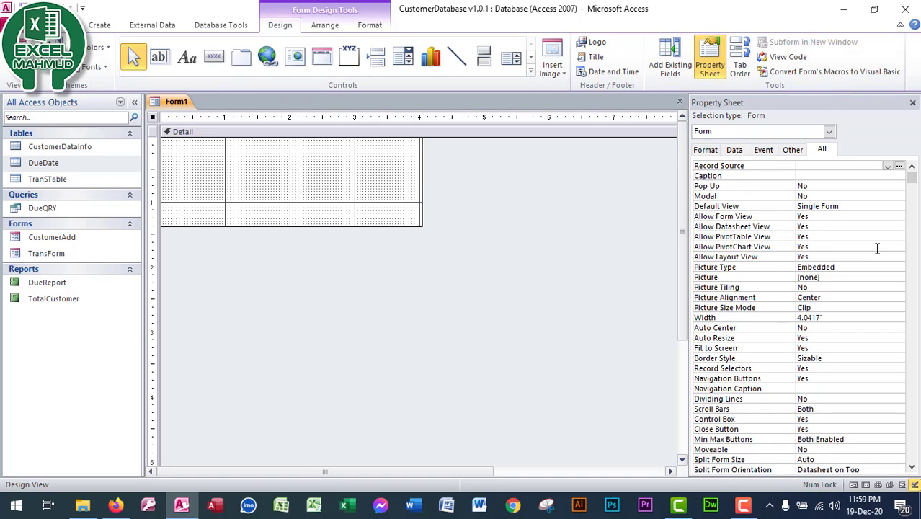
scroll(868, 303, down, 1)
scroll(868, 310, up, 1)
click(823, 185)
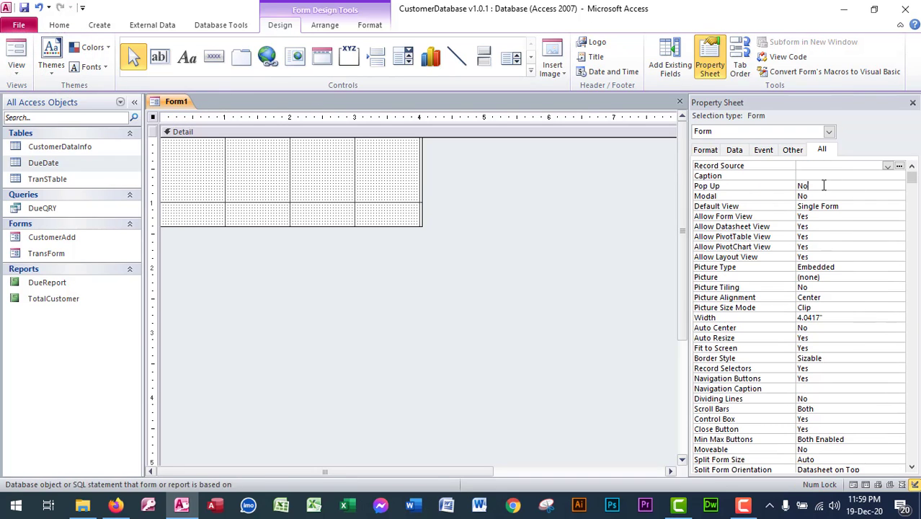
click(898, 186)
click(840, 196)
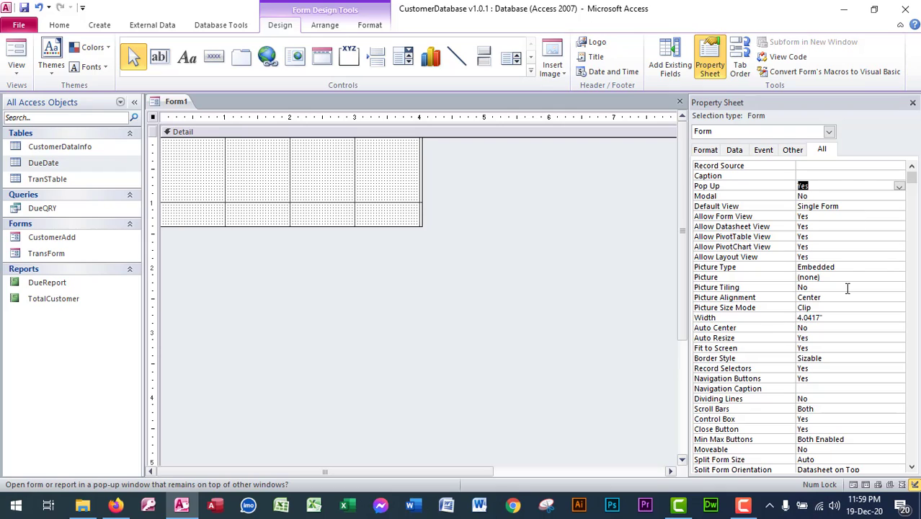
click(826, 328)
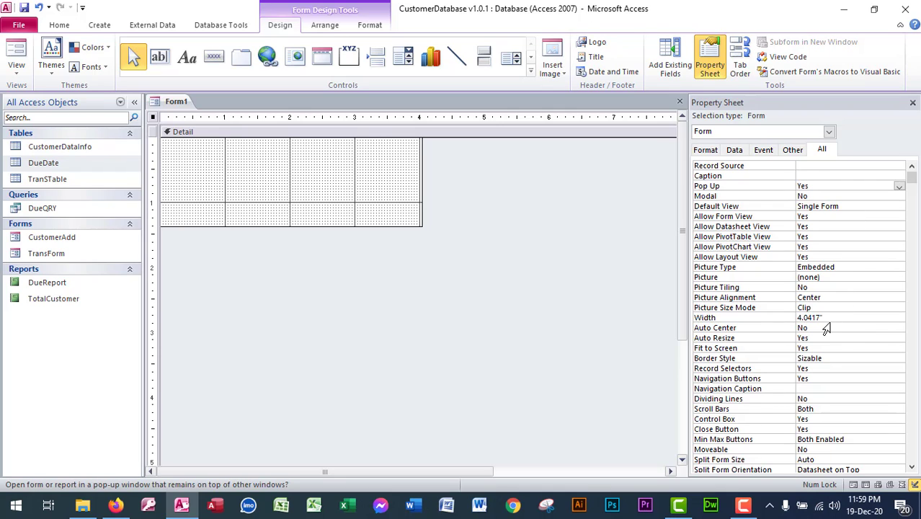
click(898, 328)
click(852, 338)
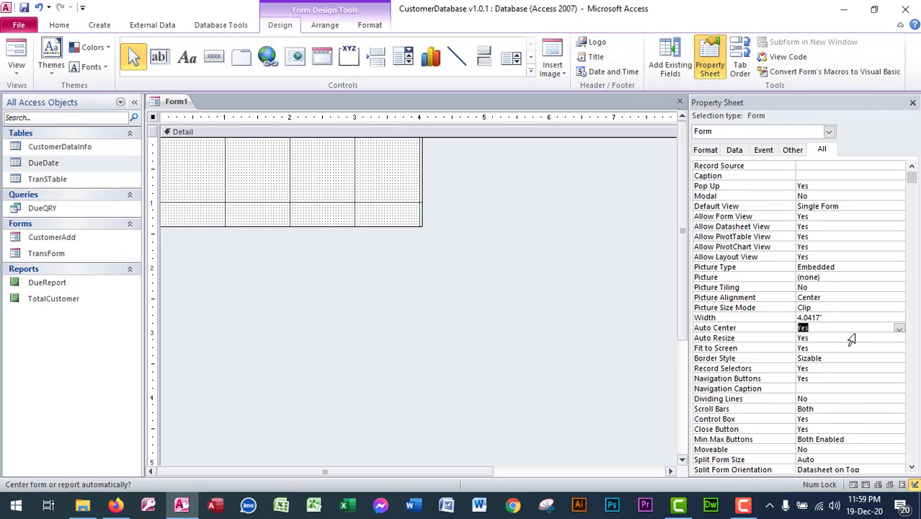
Set the form's Record Selectors property to No
click(834, 374)
click(873, 368)
click(898, 371)
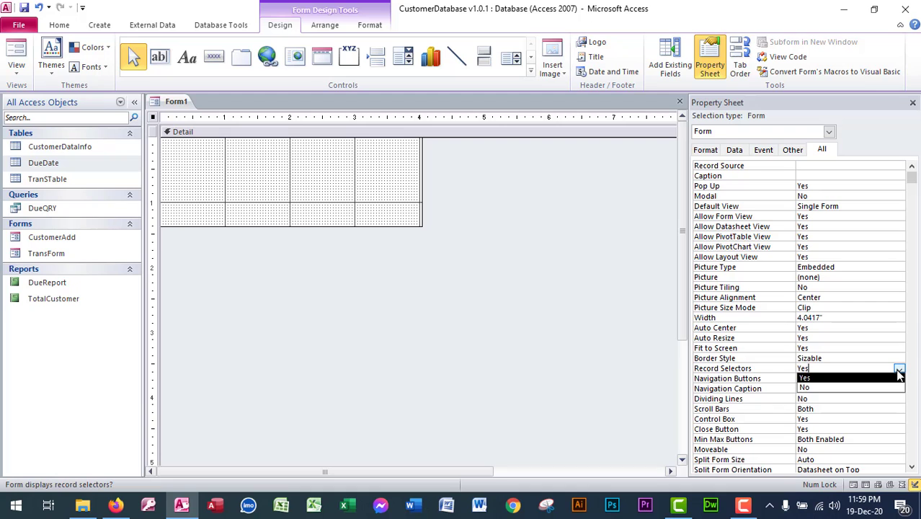
click(844, 390)
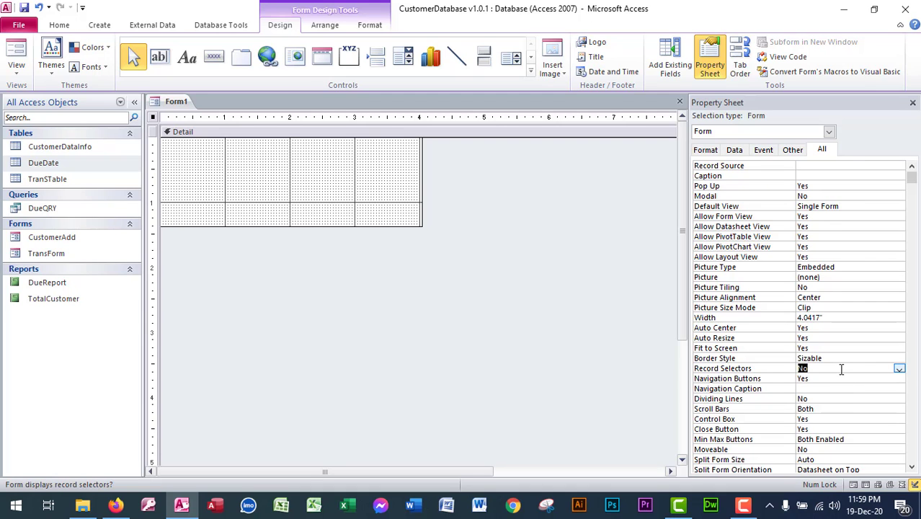
scroll(845, 393, down, 5)
scroll(847, 398, up, 5)
Set the form's Record Source to the DueDate table and show its field list
click(859, 167)
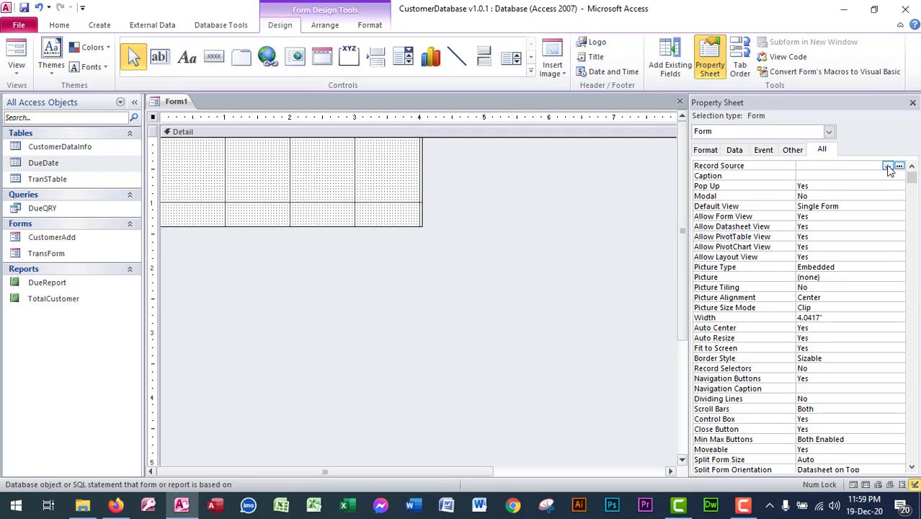
click(888, 166)
click(836, 184)
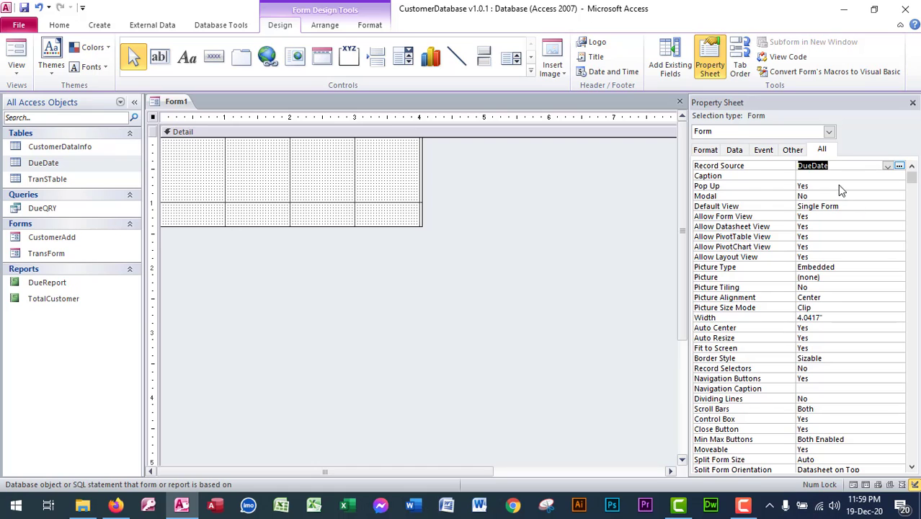
click(670, 64)
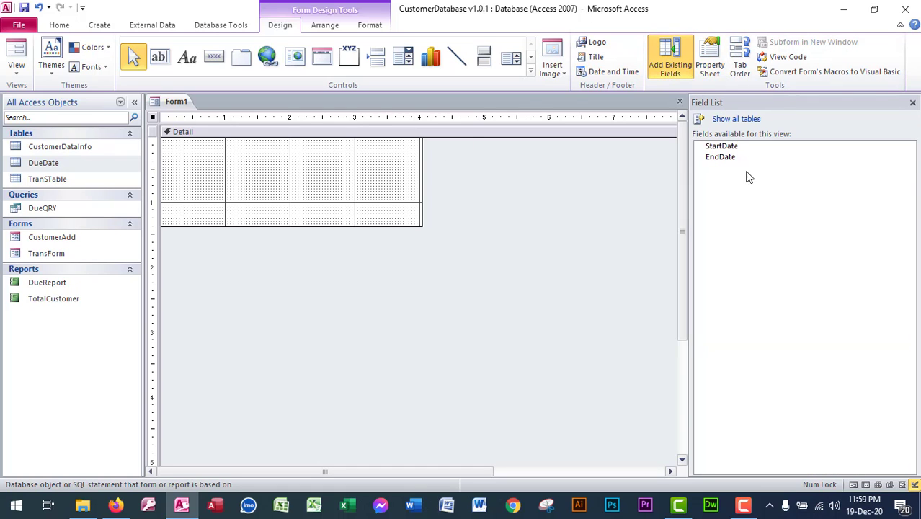
Drop StartDate and EndDate onto the form in a Stacked layout near the top-left
click(721, 146)
shift+click(729, 157)
drag(730, 157, 259, 186)
click(343, 189)
drag(357, 168, 216, 216)
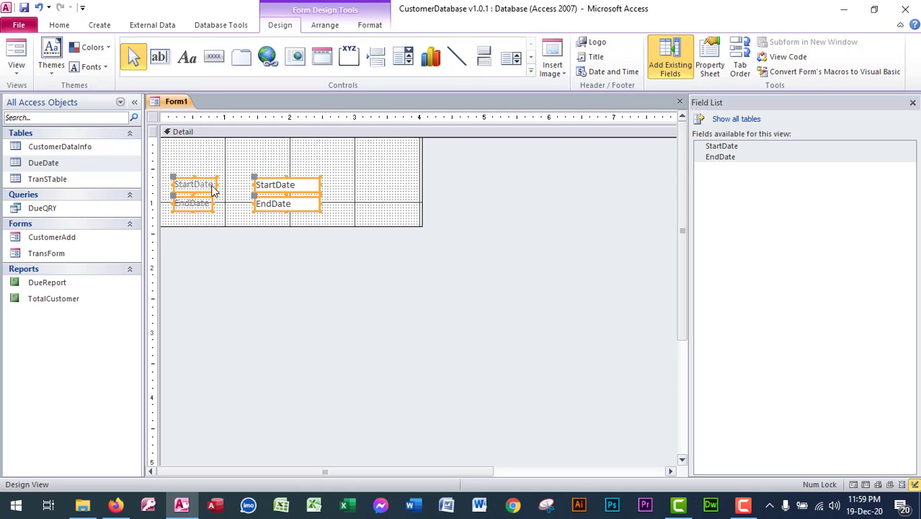
click(319, 27)
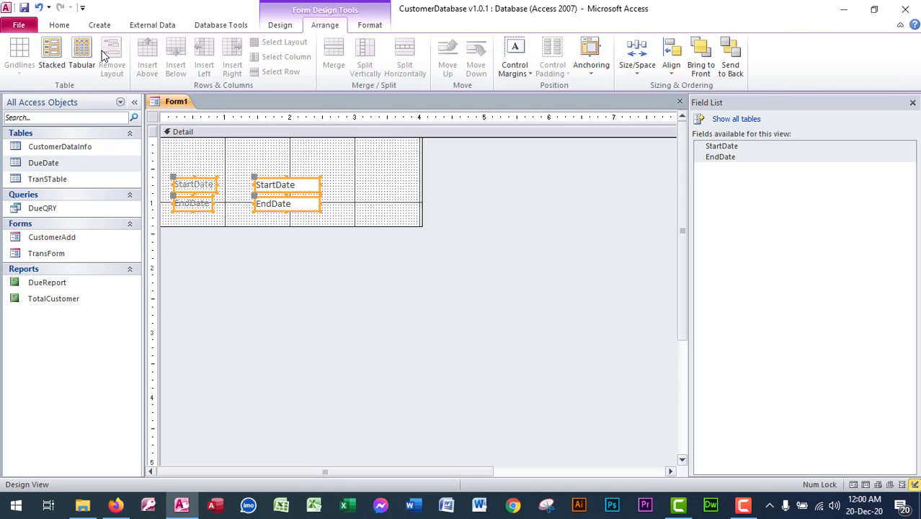
click(50, 54)
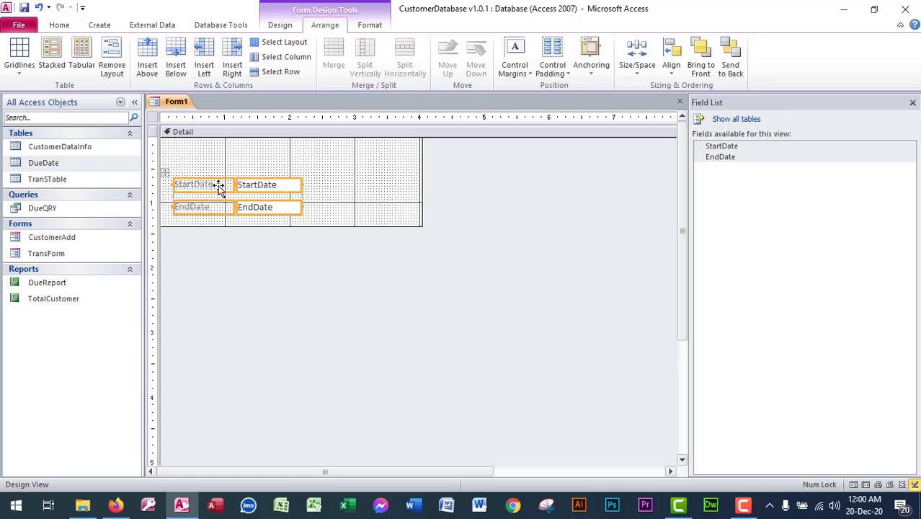
drag(220, 189, 236, 176)
Select the StartDate and EndDate labels together
click(406, 171)
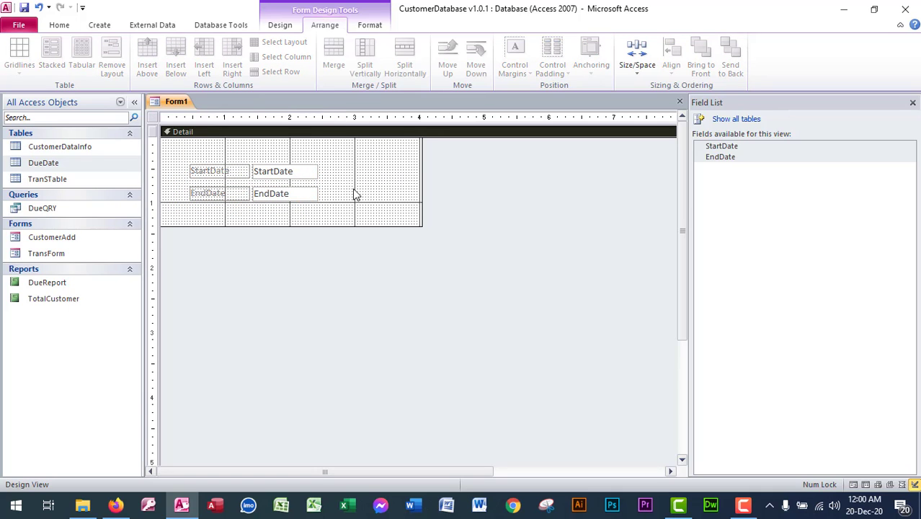
click(354, 194)
click(285, 182)
click(217, 171)
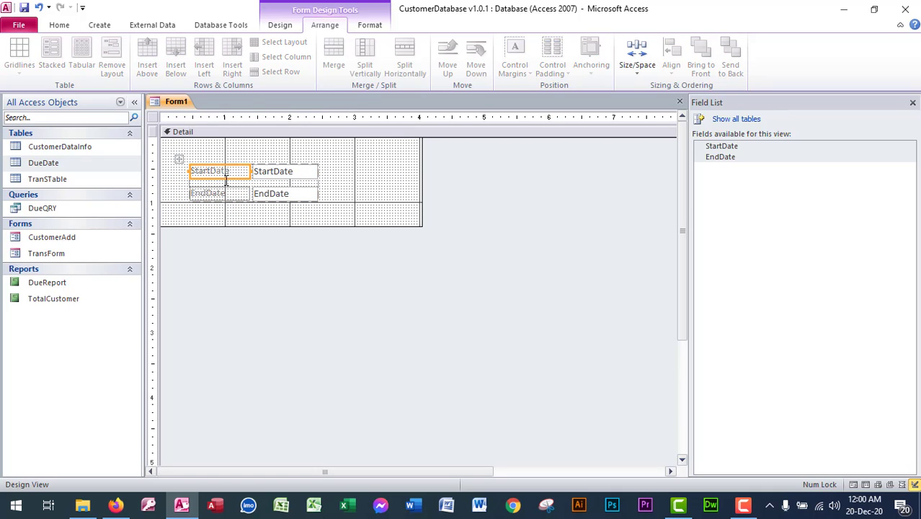
click(234, 194)
shift+click(212, 173)
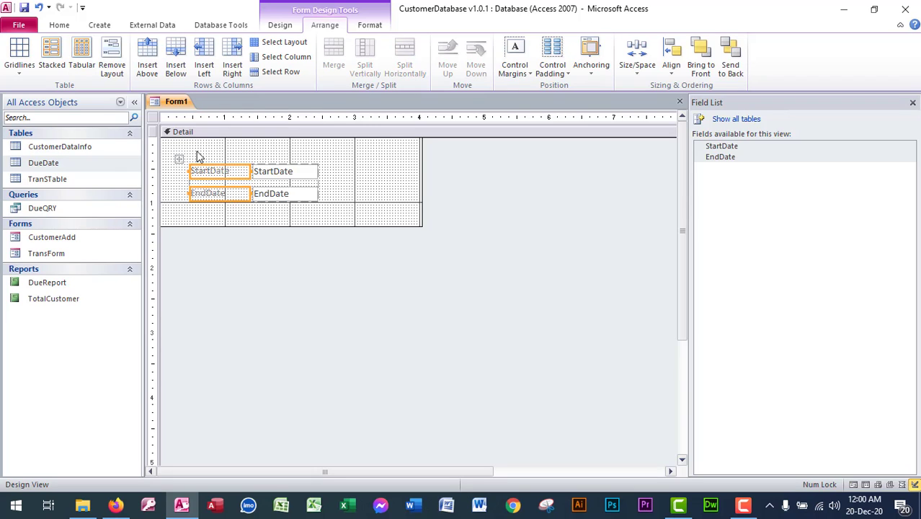
drag(196, 150, 219, 197)
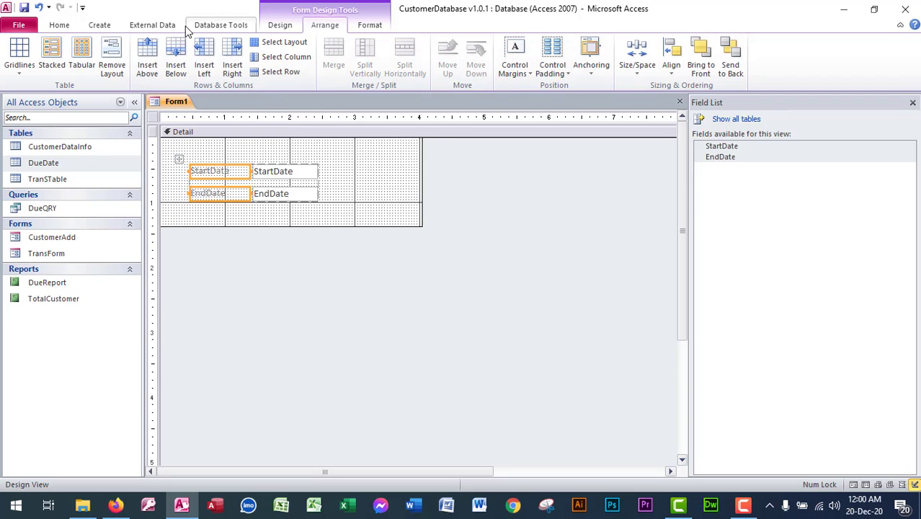
Format both date labels with green fill, white bold Arial text, centred
scroll(108, 35, up, 5)
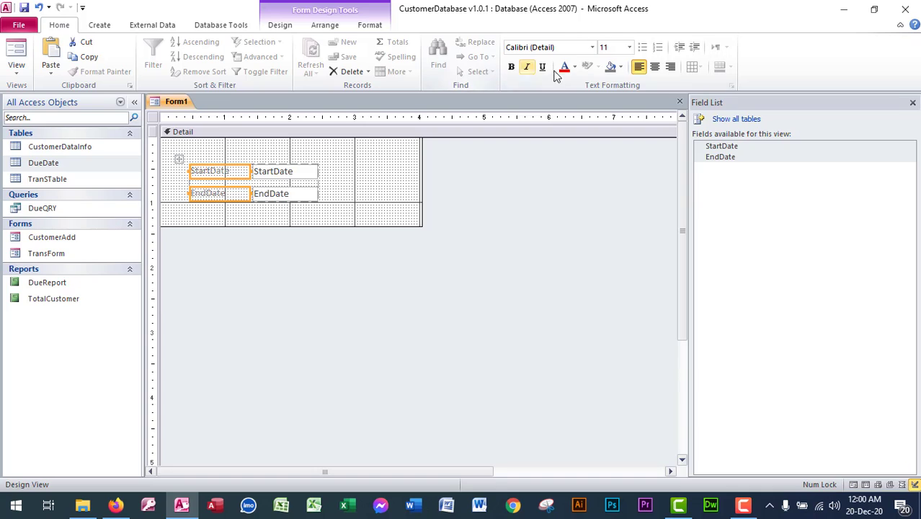
click(370, 29)
click(585, 44)
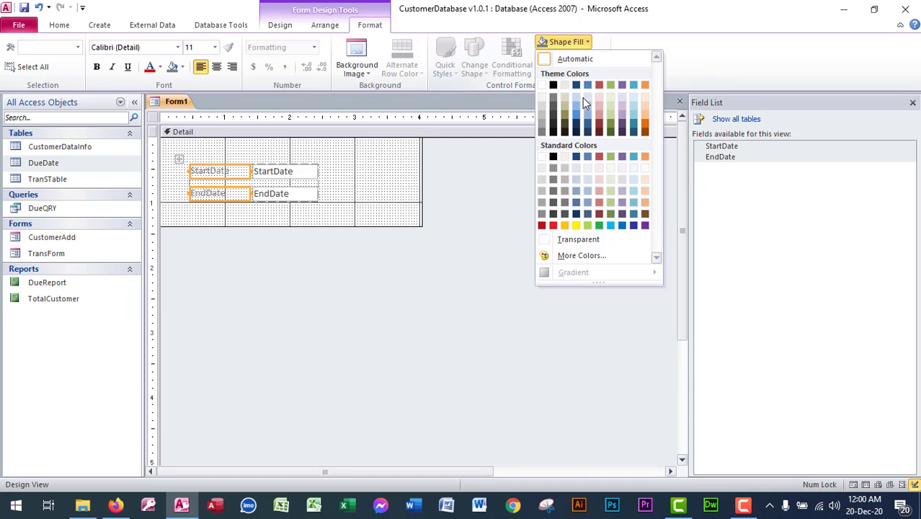
click(597, 223)
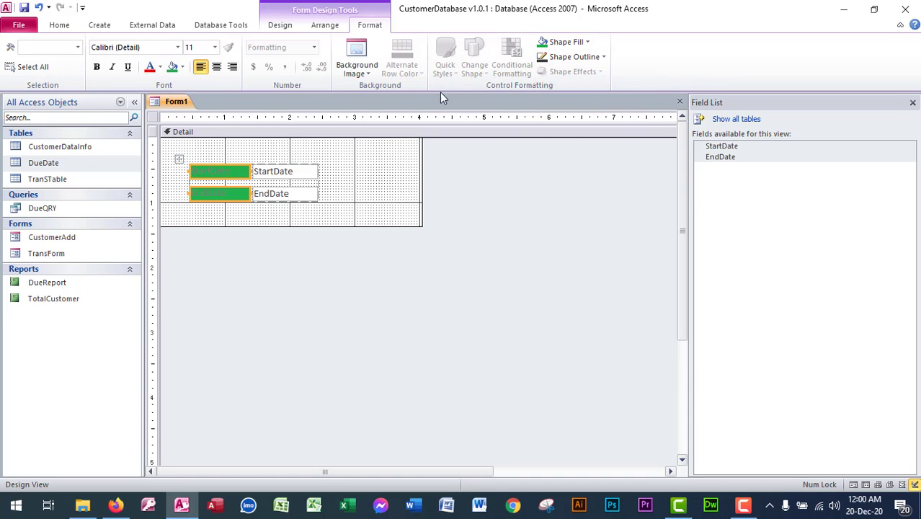
click(160, 67)
click(157, 107)
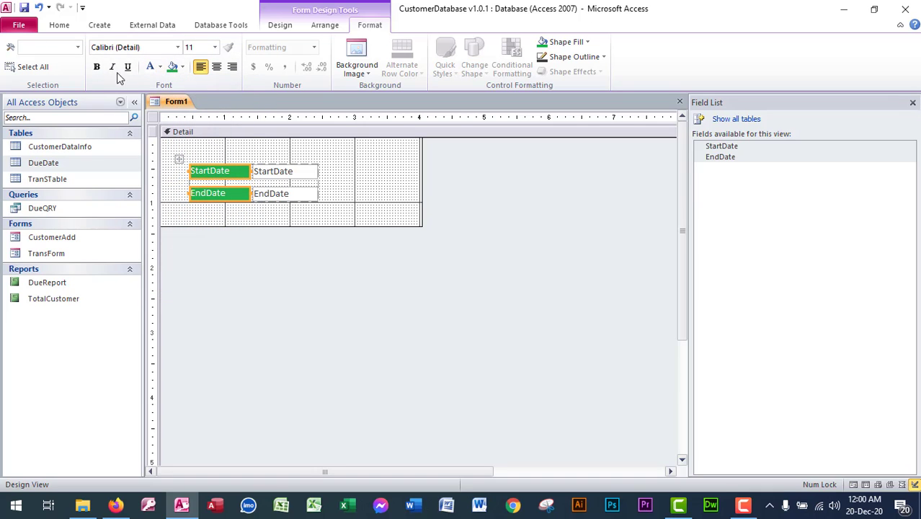
click(97, 66)
click(144, 46)
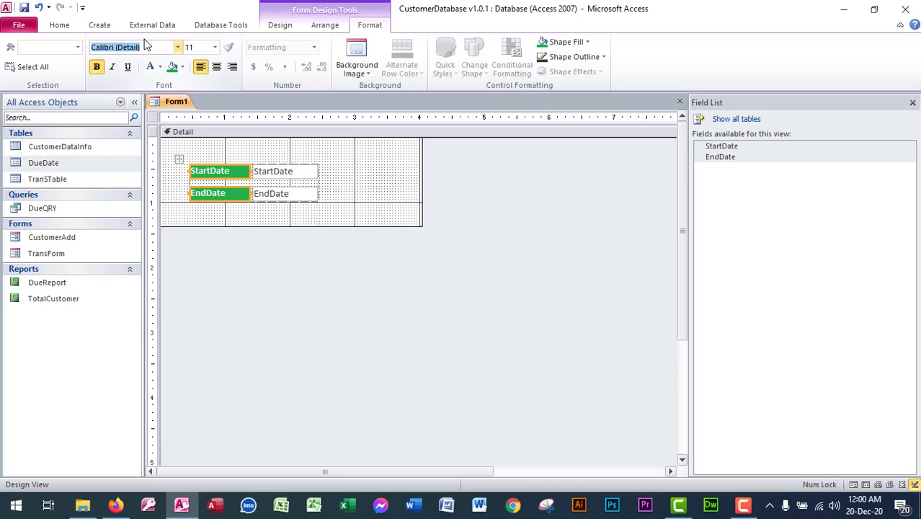
text(Arial)
key(Return)
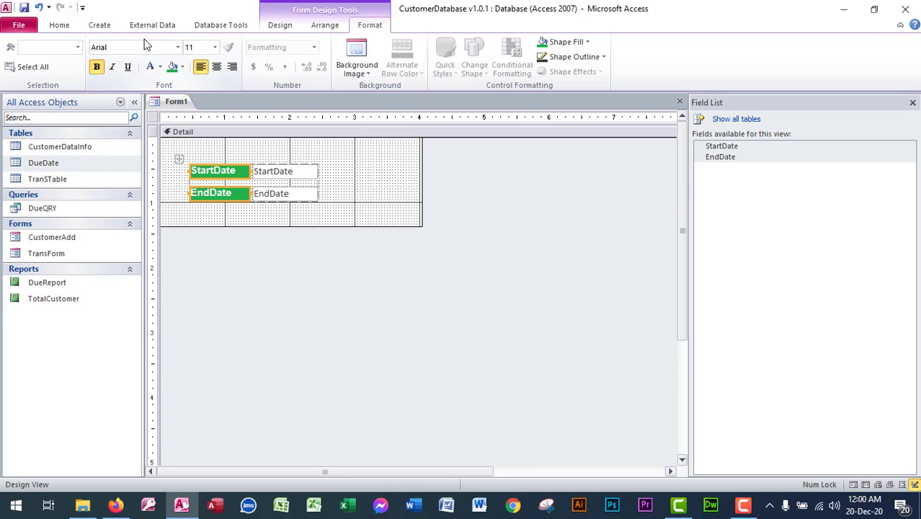
click(216, 67)
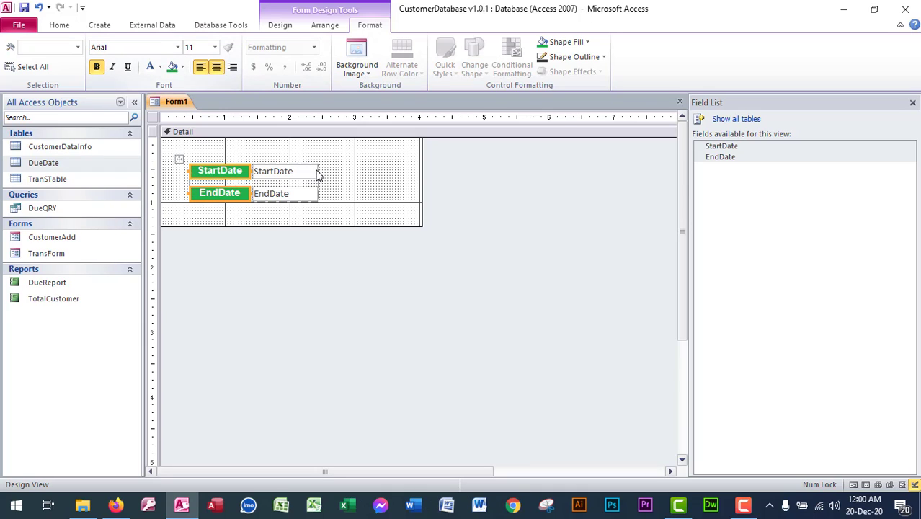
Select the StartDate and EndDate text boxes and widen them to the right
click(343, 189)
click(304, 175)
drag(337, 165, 300, 211)
click(335, 180)
drag(320, 155, 364, 185)
click(391, 178)
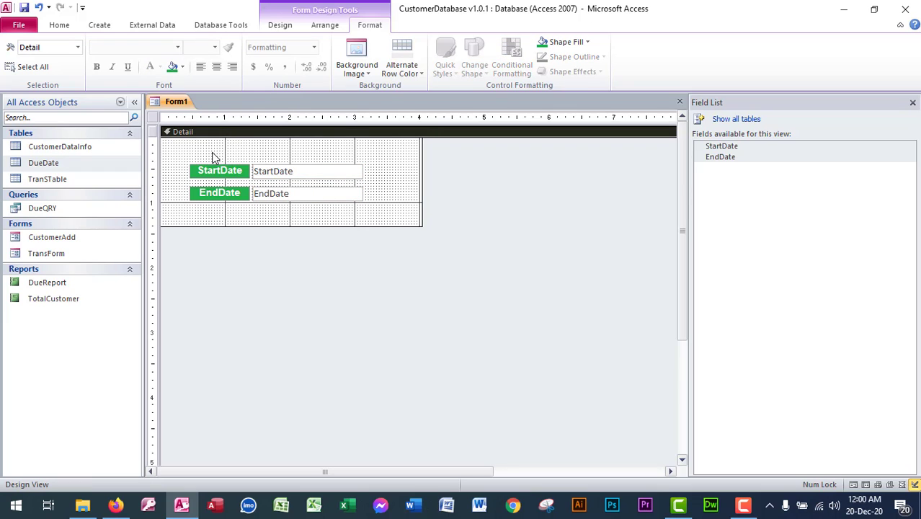
click(101, 26)
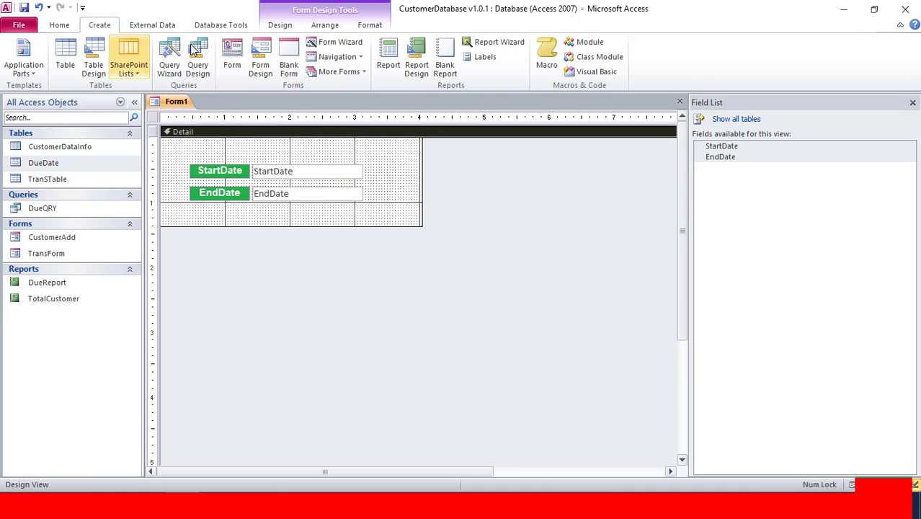
Add a 'Date Wise Due List' label above the date fields
click(279, 25)
click(187, 57)
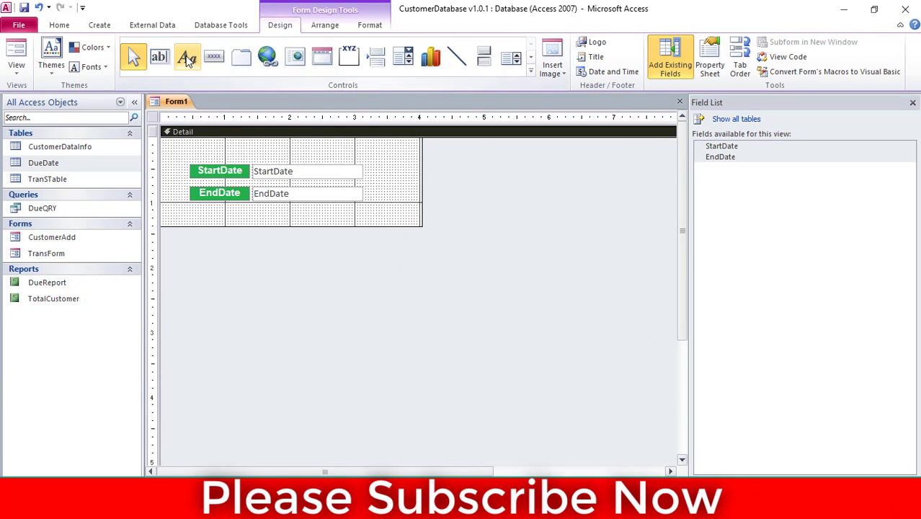
click(196, 146)
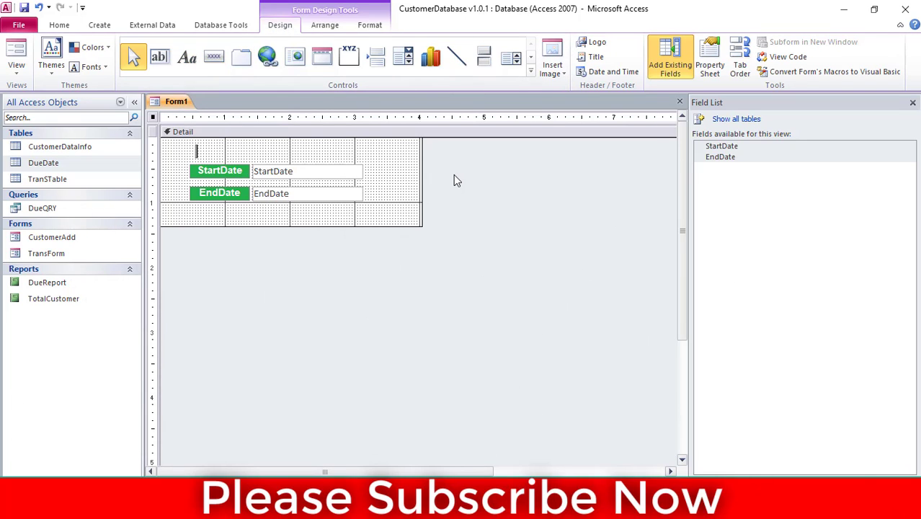
text(Date Wise Due List)
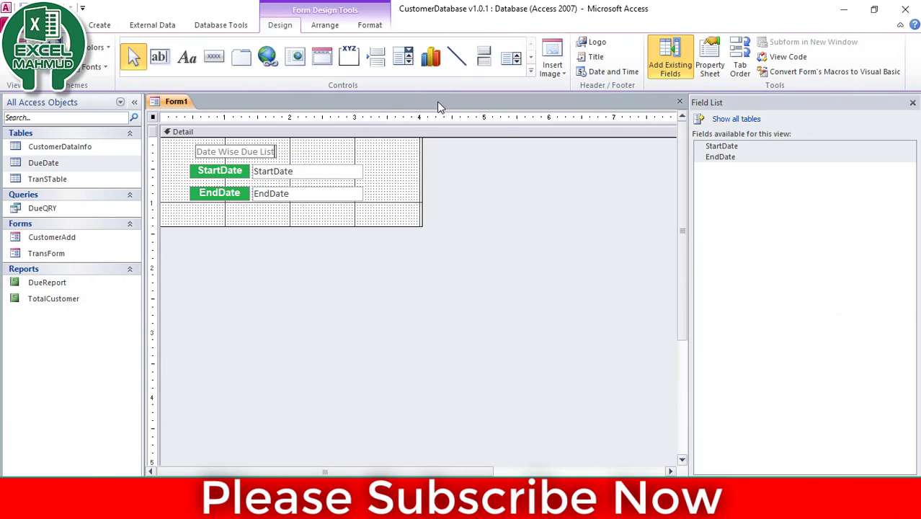
click(300, 157)
click(271, 153)
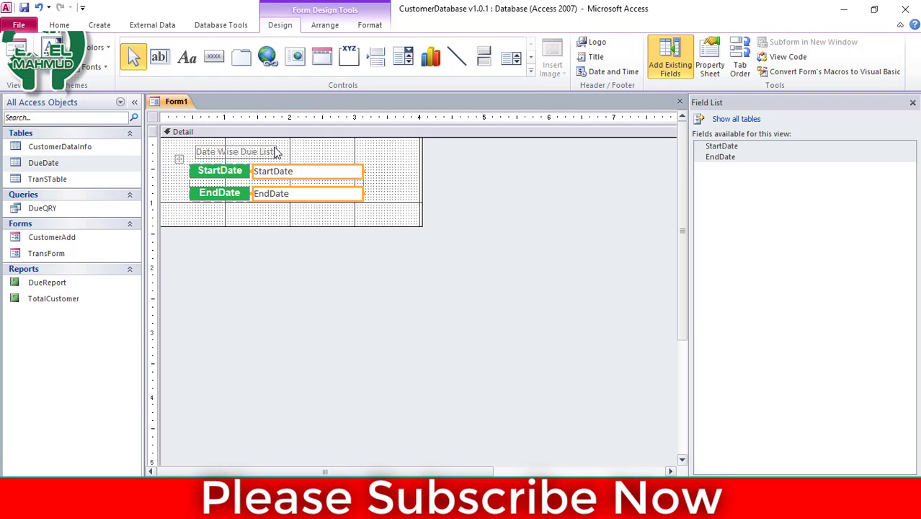
Give the title a transparent outline and bold 12-point text
click(369, 25)
click(570, 55)
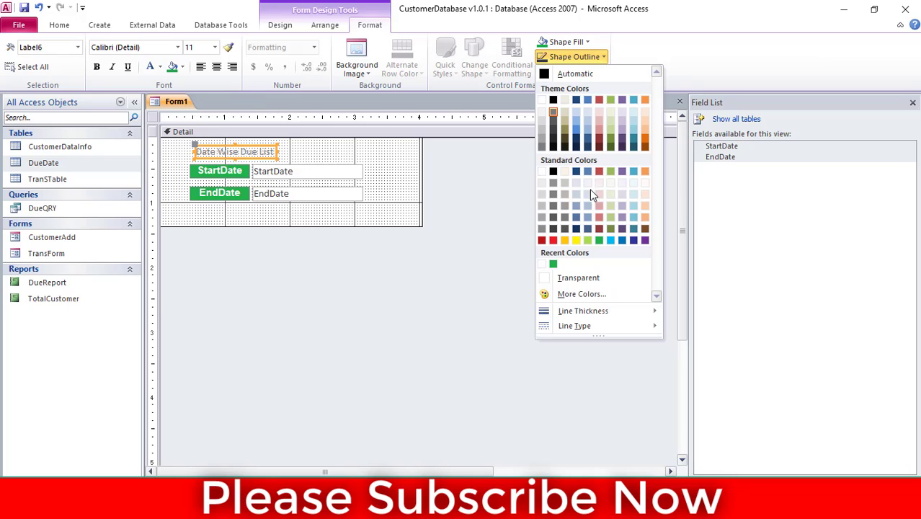
click(606, 278)
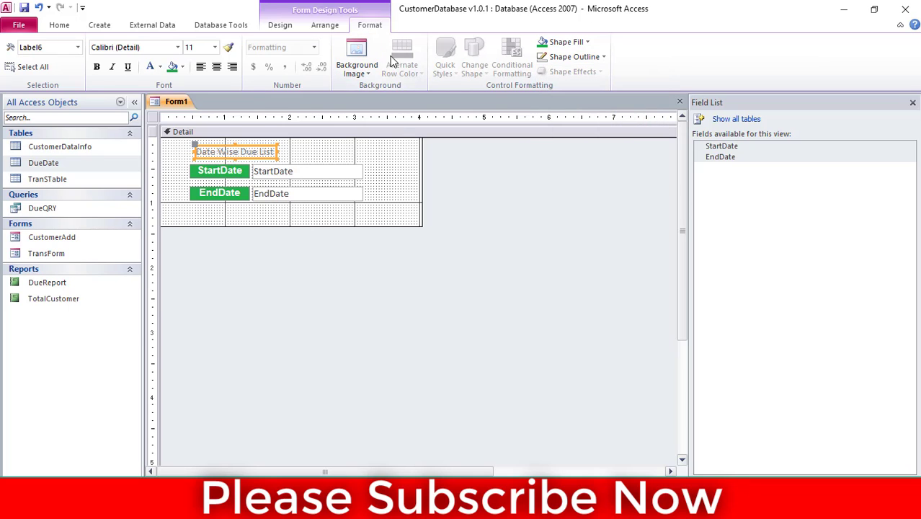
click(187, 46)
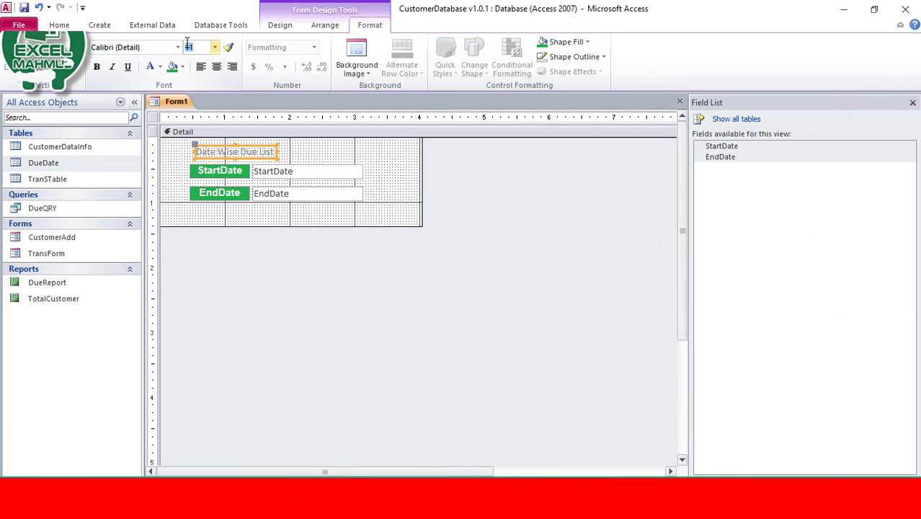
text(12)
key(Return)
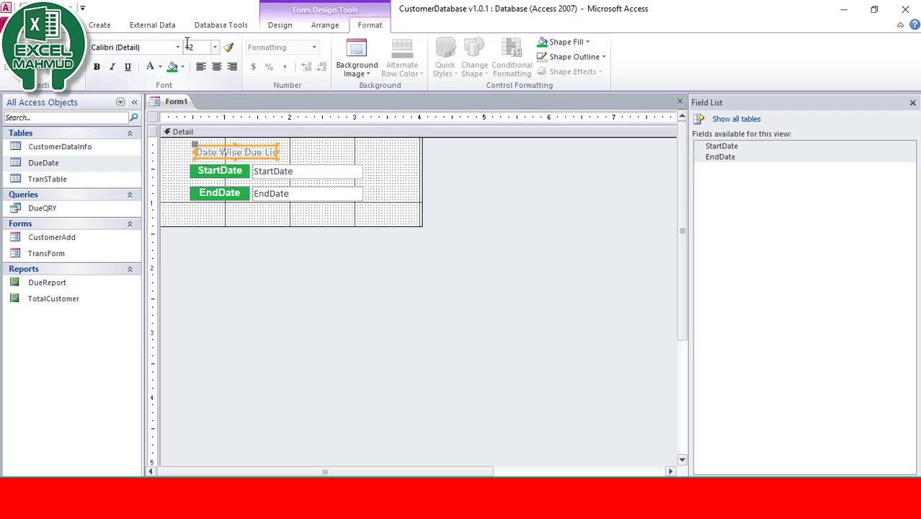
click(96, 67)
Widen the title label slightly and centre its text
click(276, 151)
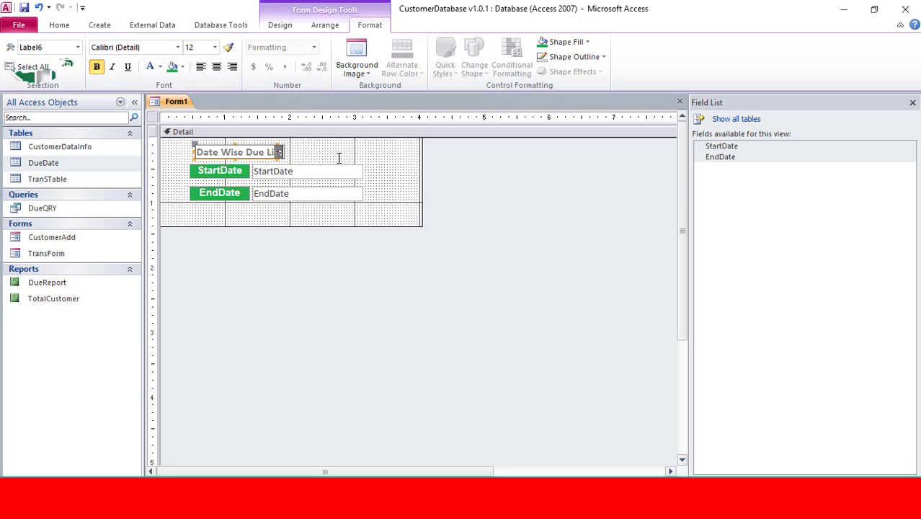
click(277, 152)
drag(277, 152, 361, 165)
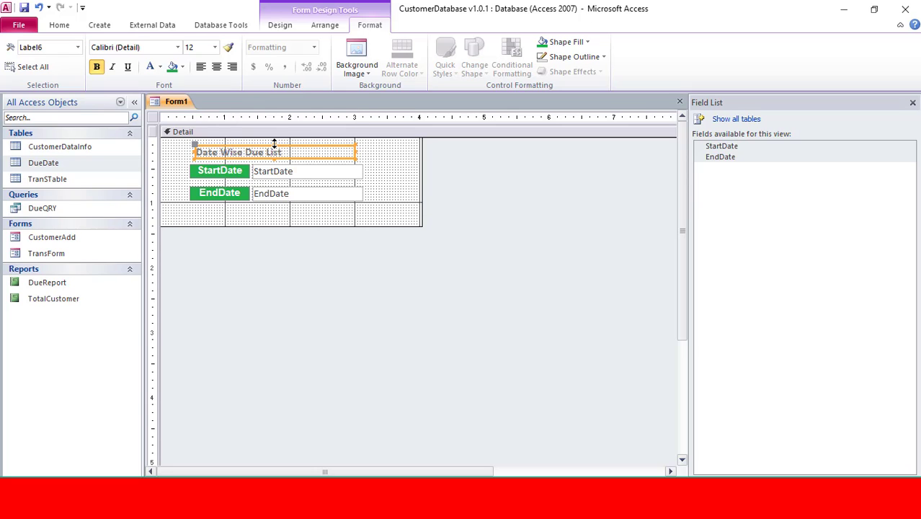
drag(275, 144, 274, 141)
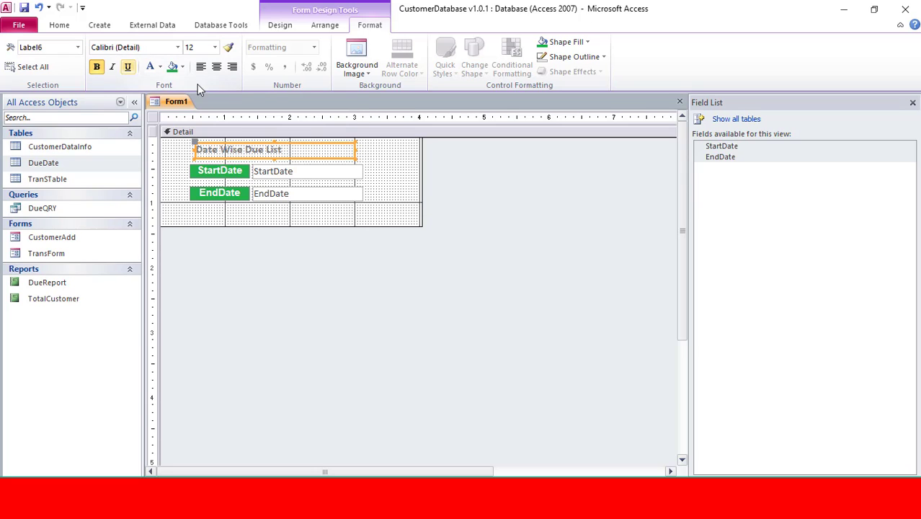
click(216, 67)
click(364, 196)
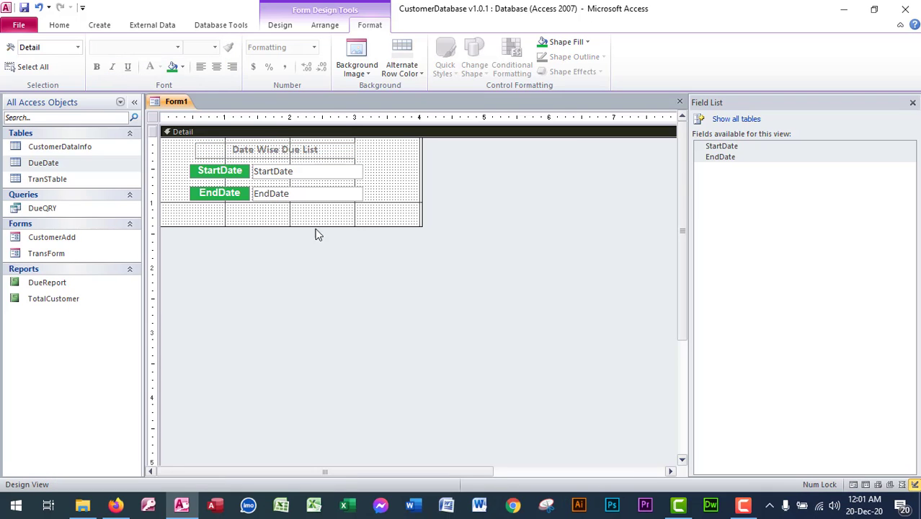
Lengthen the Detail section, save the form as DueDateForm, and select it in the Forms list
drag(292, 227, 284, 239)
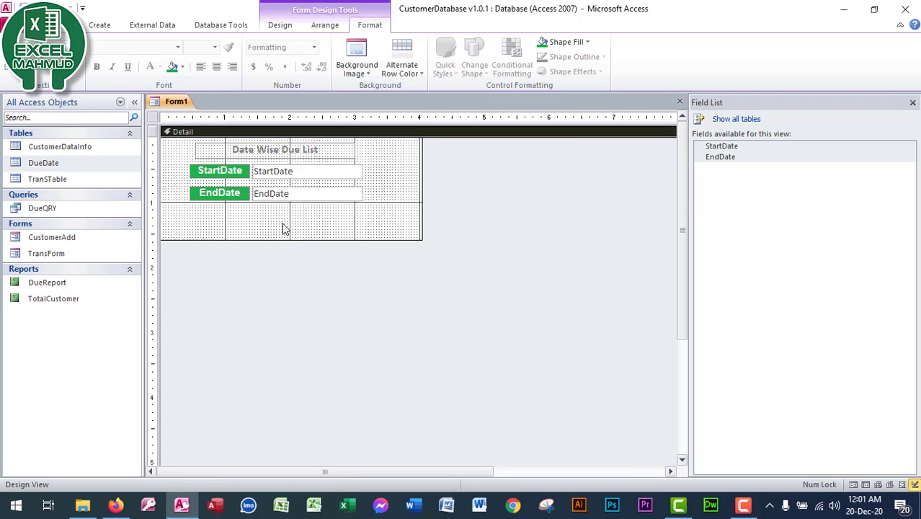
key(ctrl+s)
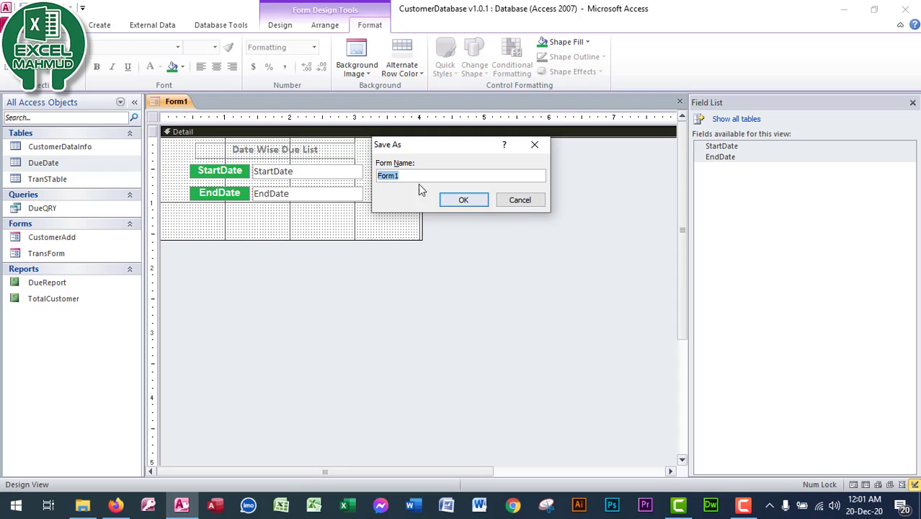
drag(408, 153, 408, 175)
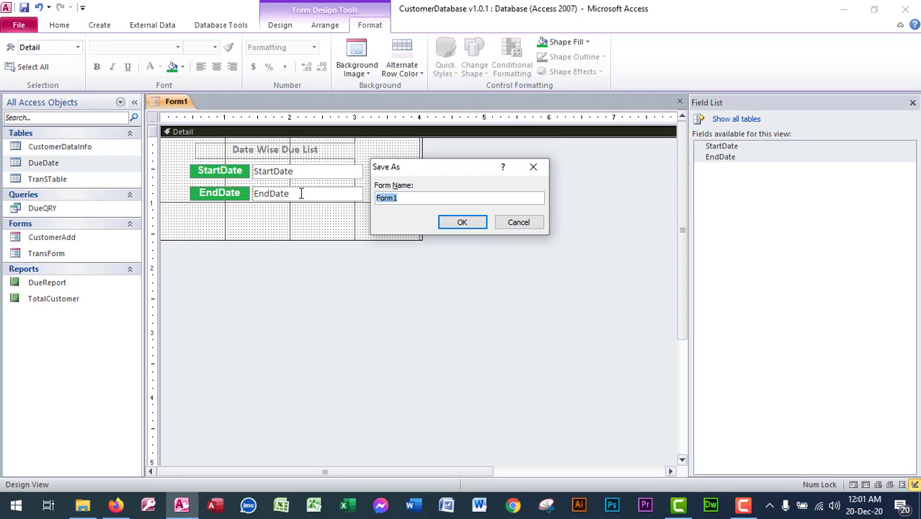
text(Date)
key(Return)
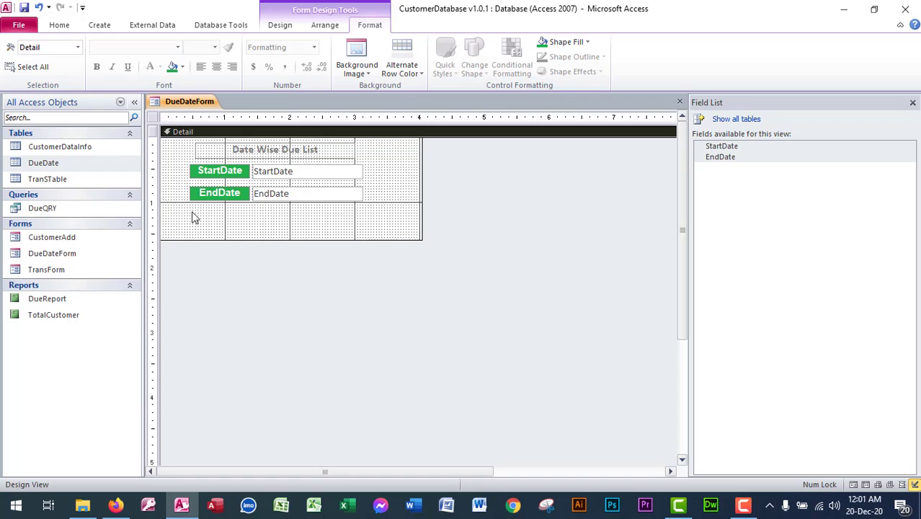
drag(194, 214, 372, 220)
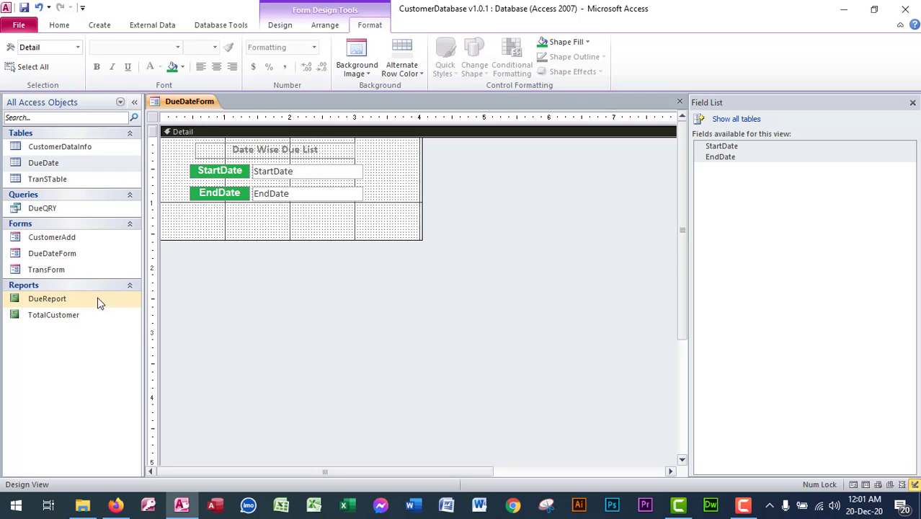
click(57, 255)
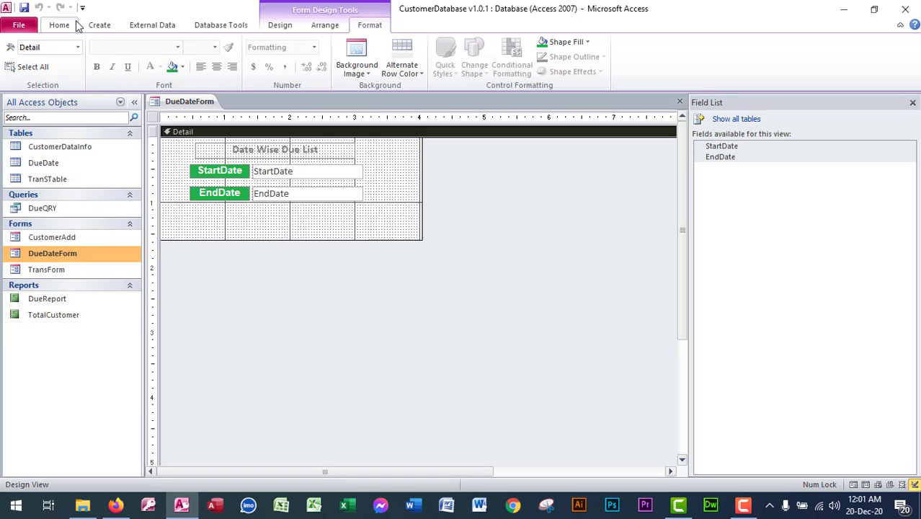
click(98, 26)
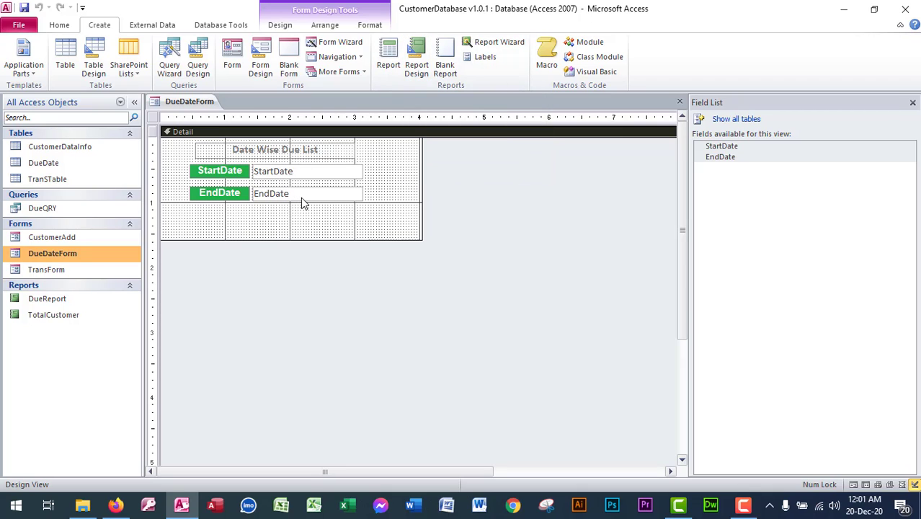
Open TransTable and check the first transaction's TransDate value
double_click(62, 180)
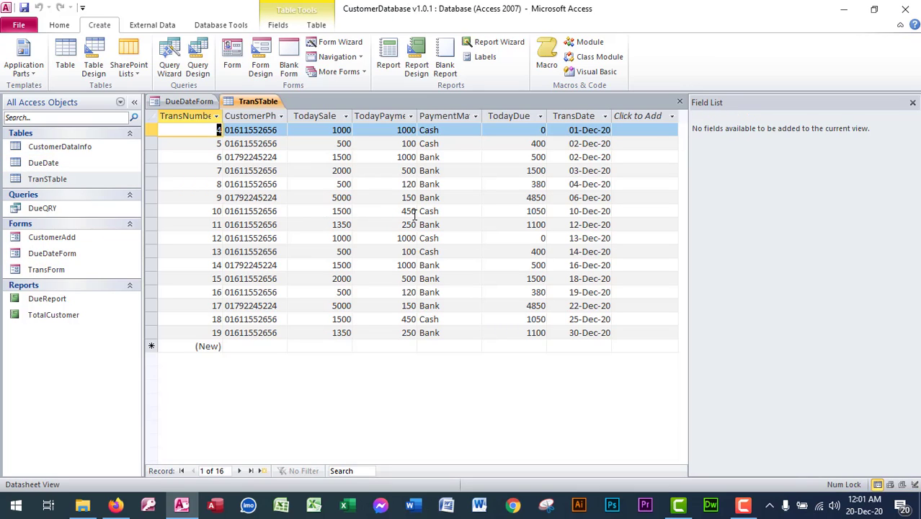
click(587, 132)
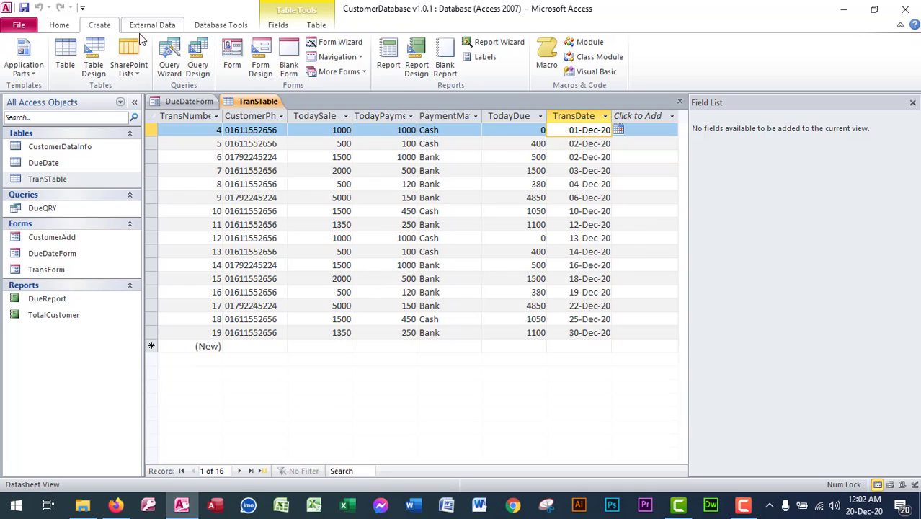
Create a new design-view query with the TranSTable and DueDate tables added
click(199, 61)
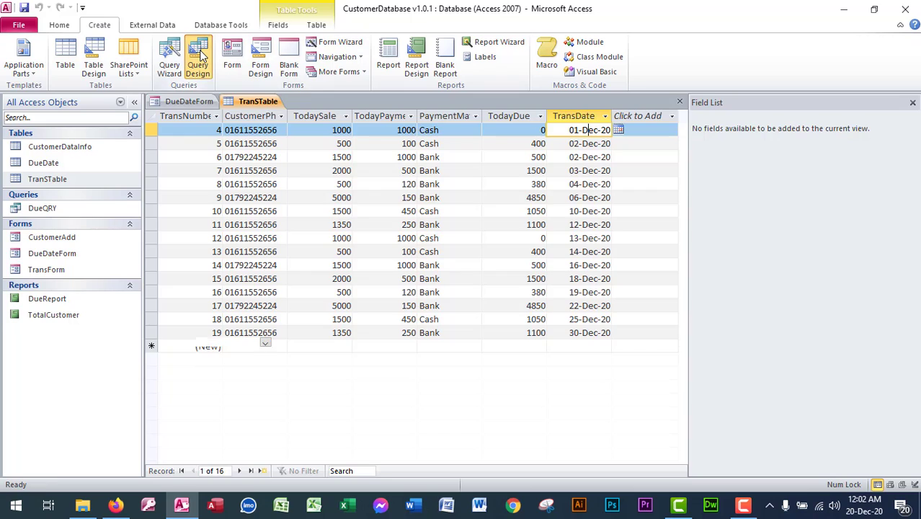
drag(436, 287, 400, 160)
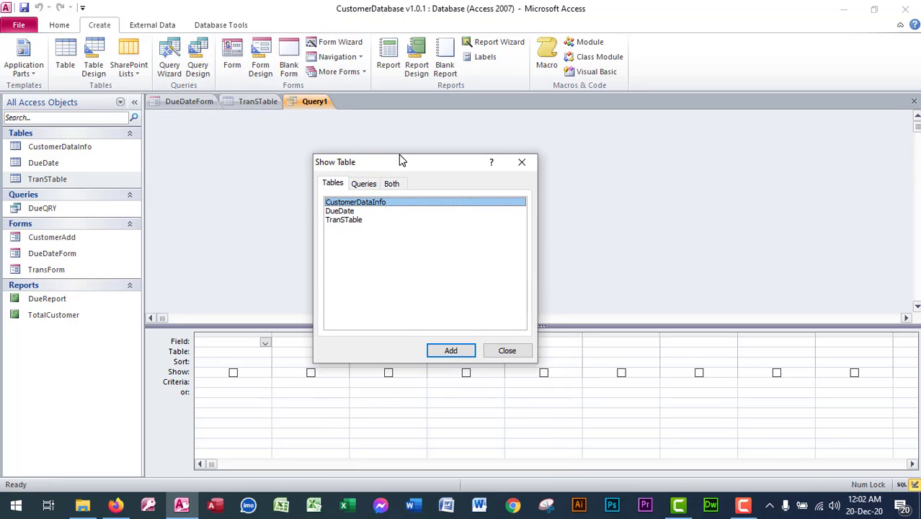
click(349, 220)
click(451, 351)
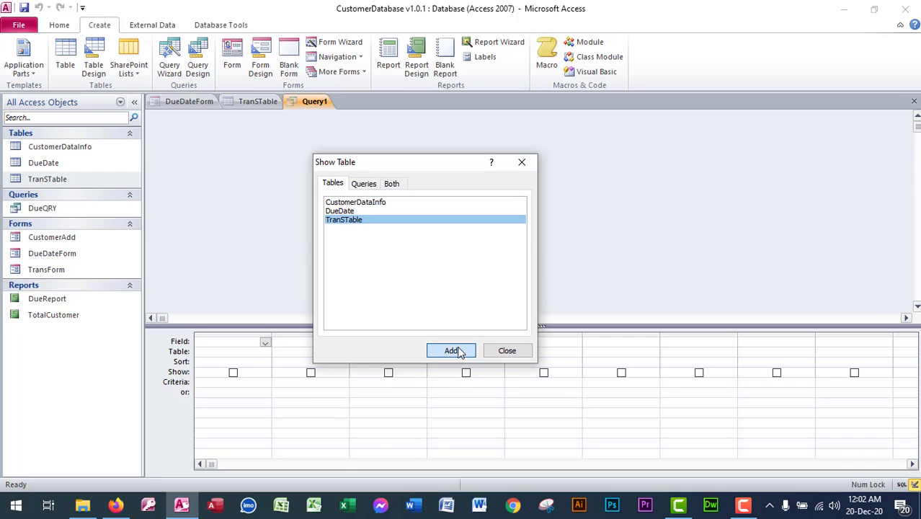
click(353, 210)
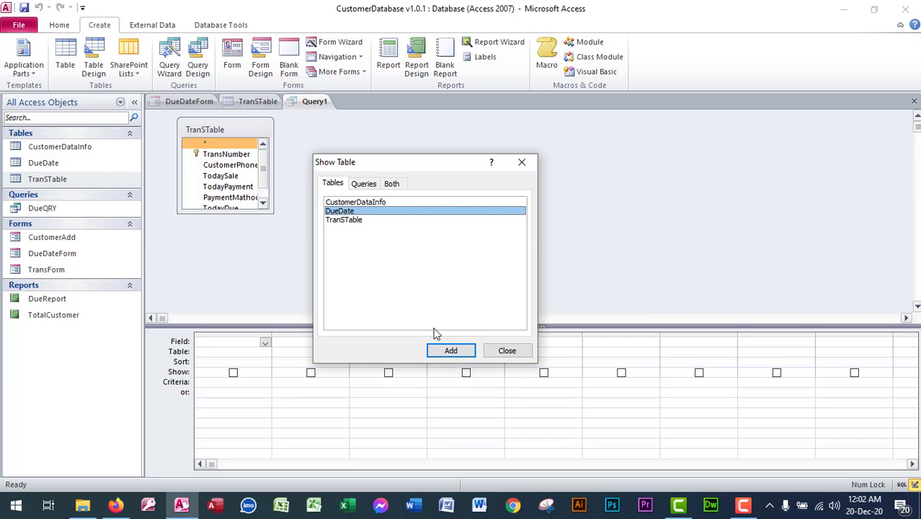
click(451, 350)
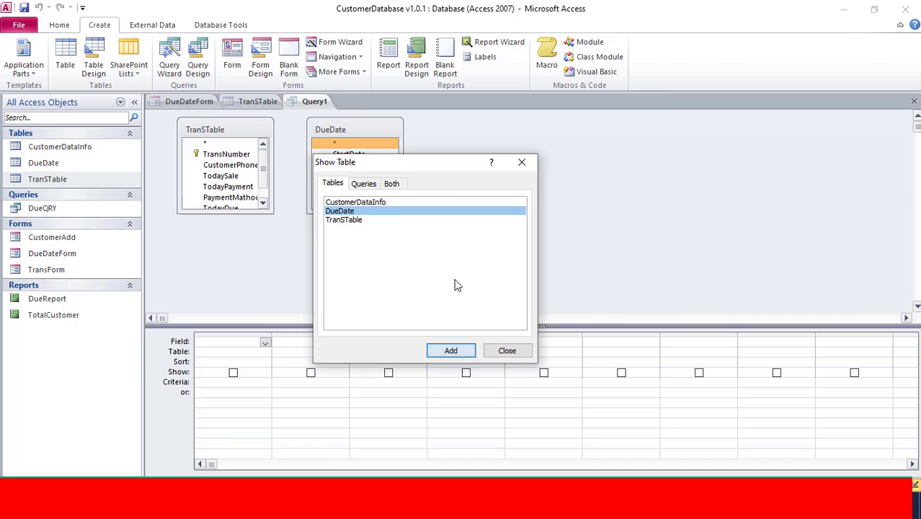
click(506, 350)
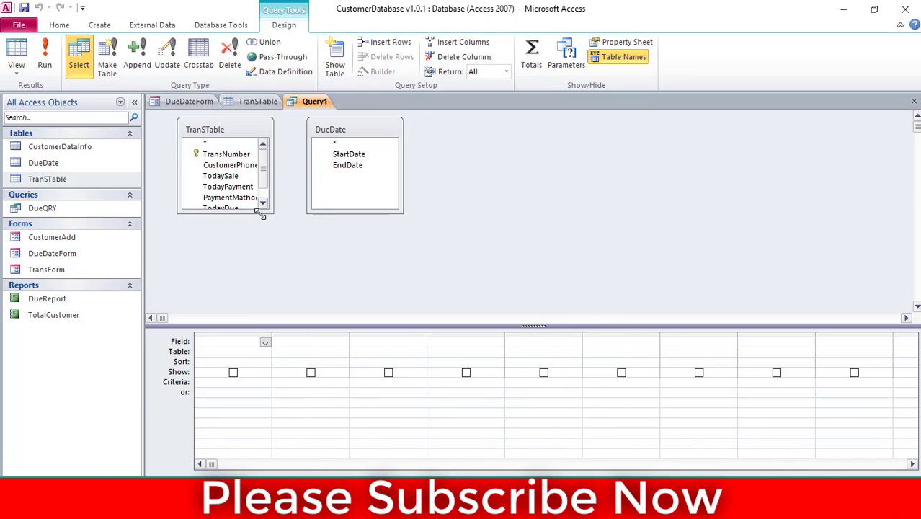
Add CustomerPhone, TransNumber, TodayDue and TransDate from TranSTable to the query grid
drag(273, 213, 280, 284)
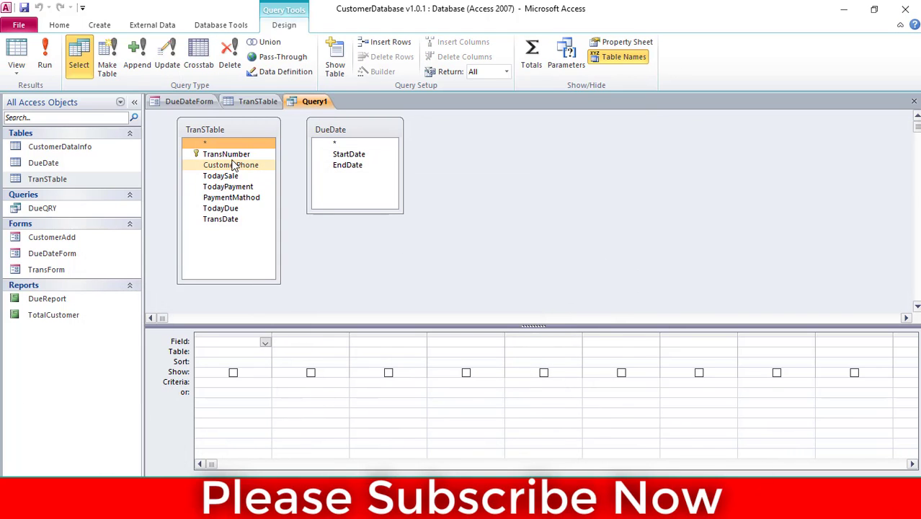
key(Down)
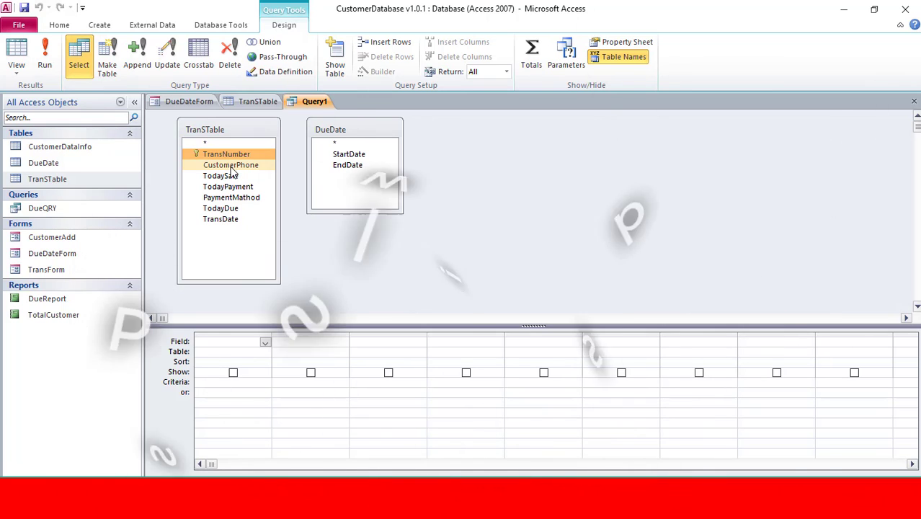
double_click(231, 165)
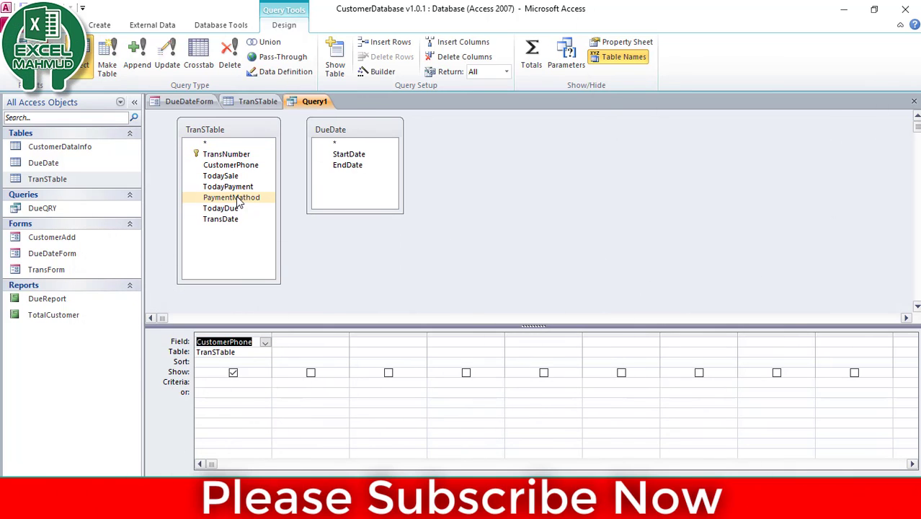
click(230, 155)
double_click(230, 154)
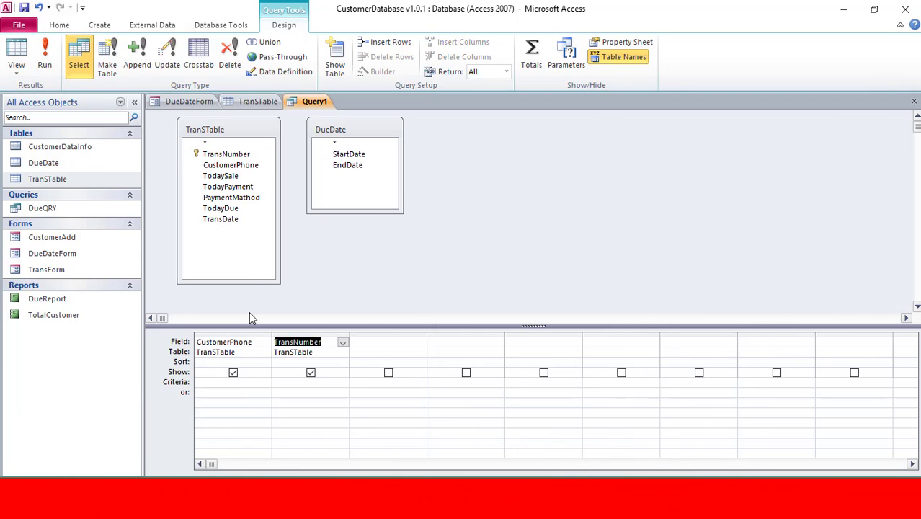
double_click(220, 208)
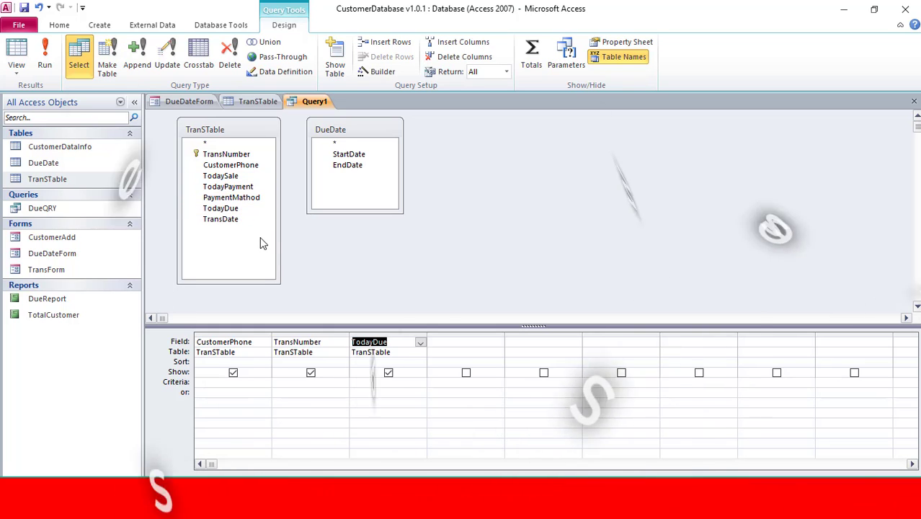
double_click(234, 222)
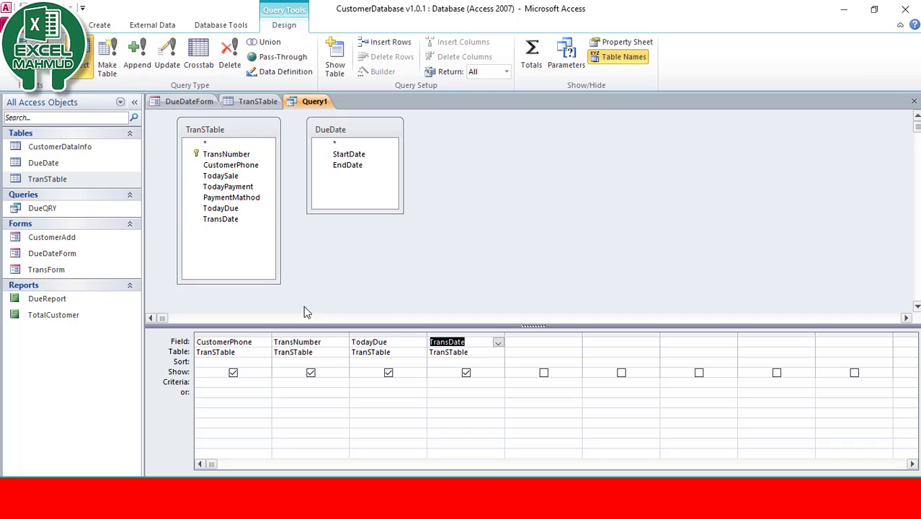
click(473, 341)
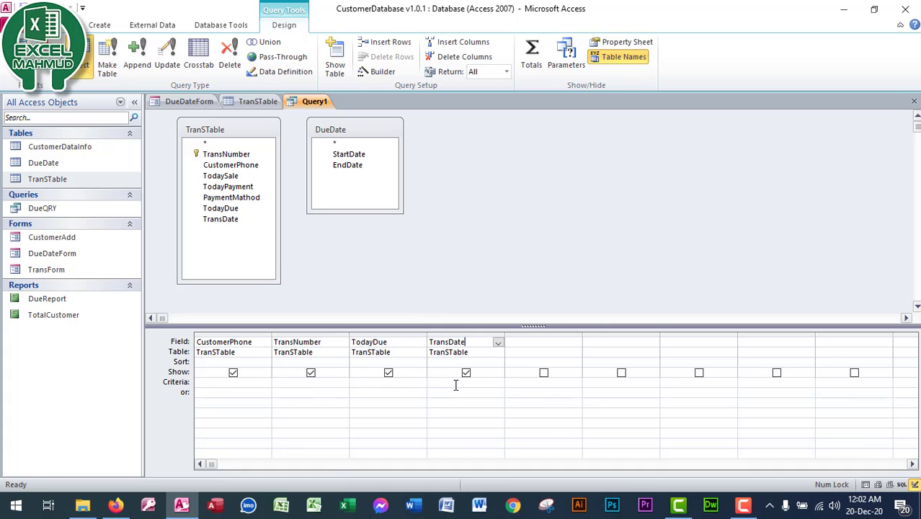
Give TransDate the criterion >=([StartDate]) and <=([EndDate])
click(657, 395)
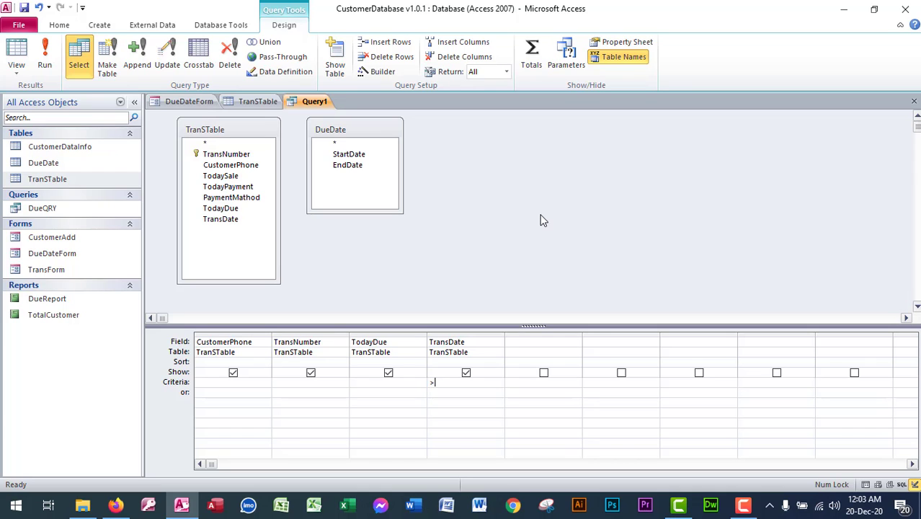
text(=([)
click(350, 155)
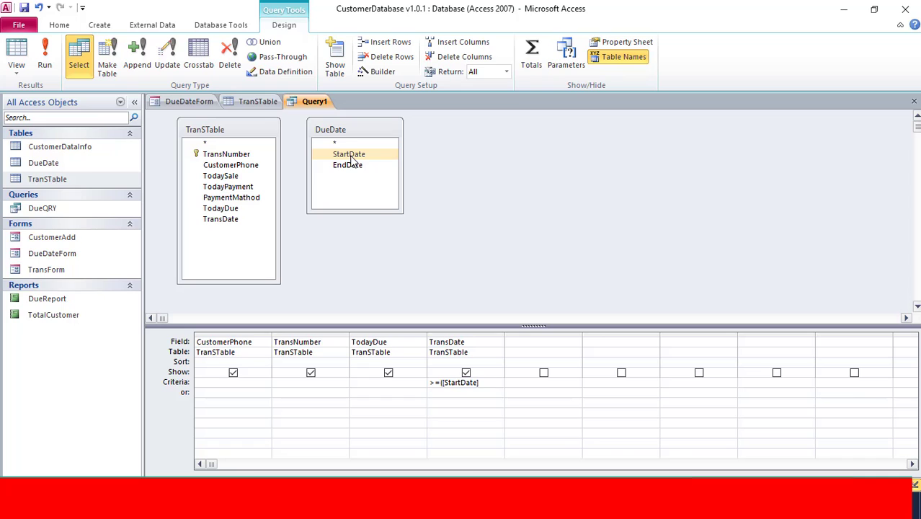
text())
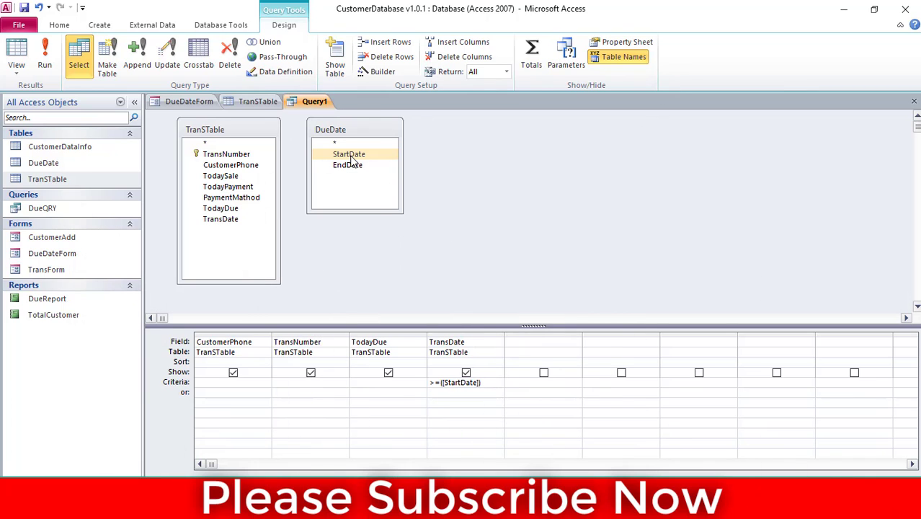
text( and)
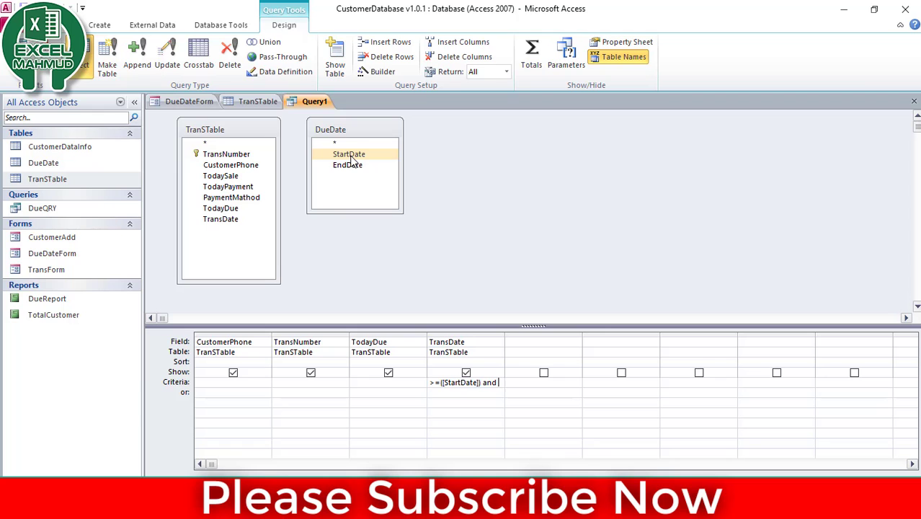
text(<=)
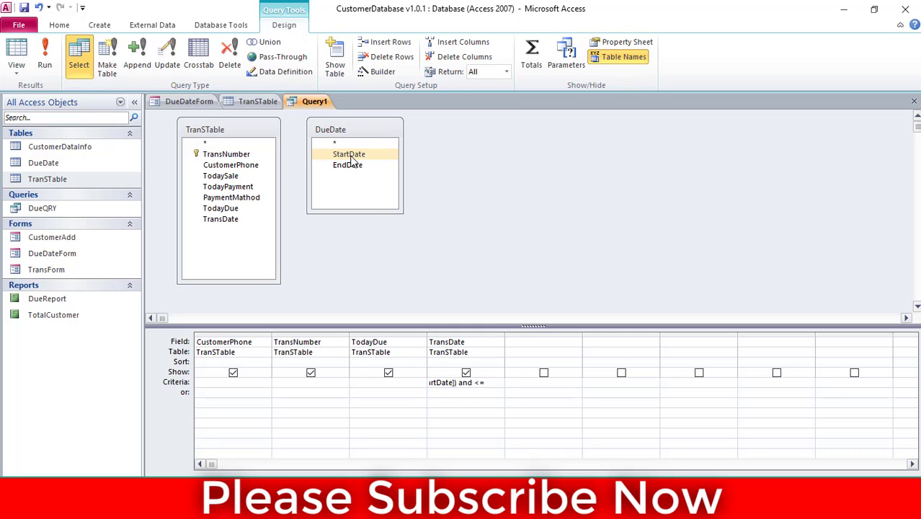
text(()
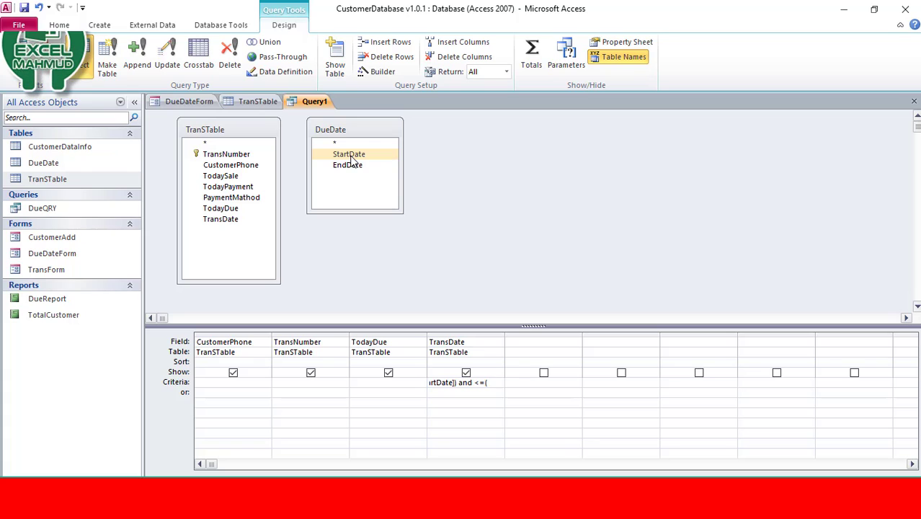
text([)
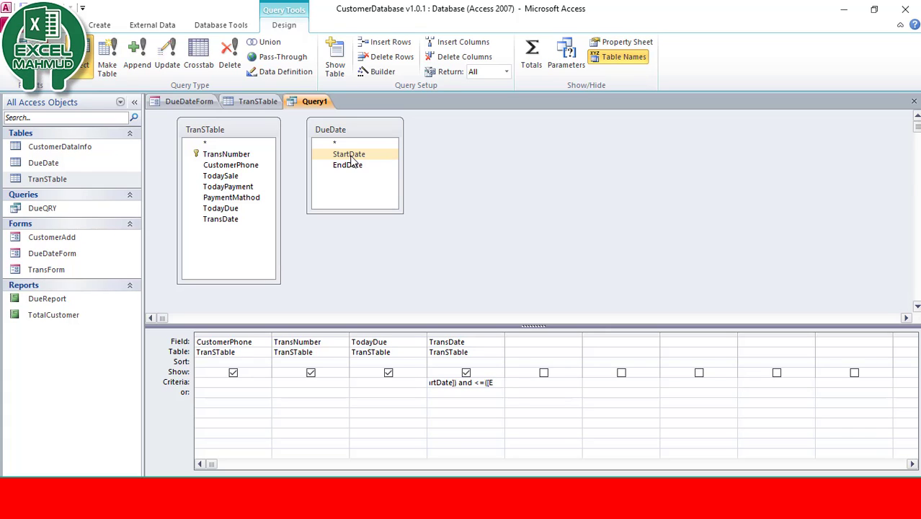
text(EndD)
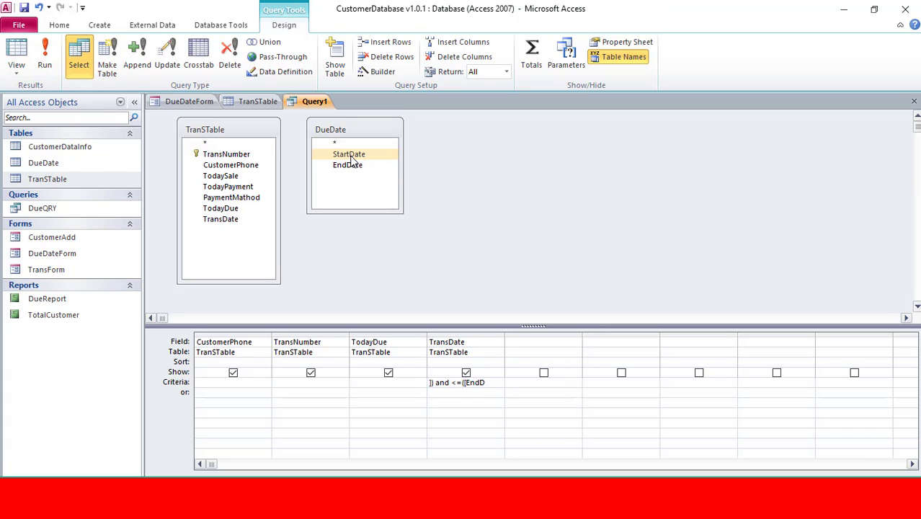
text(ate]))
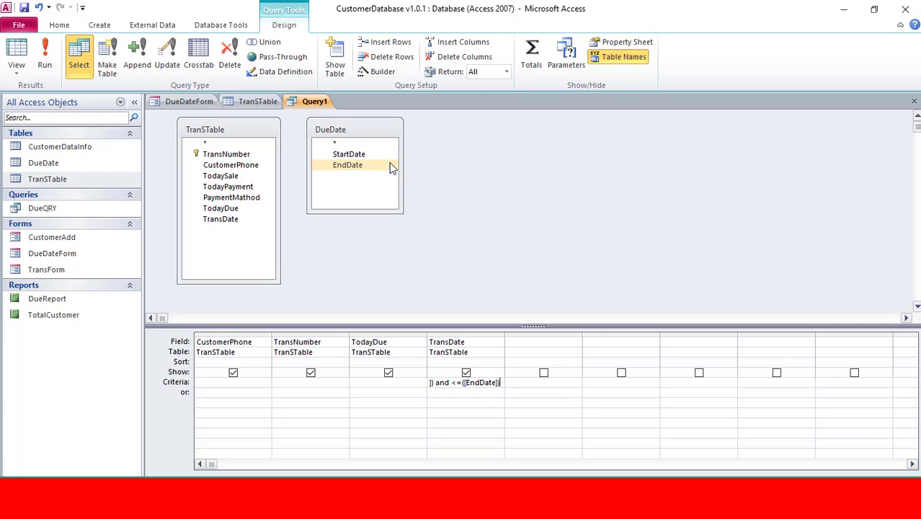
right_click(492, 382)
click(524, 354)
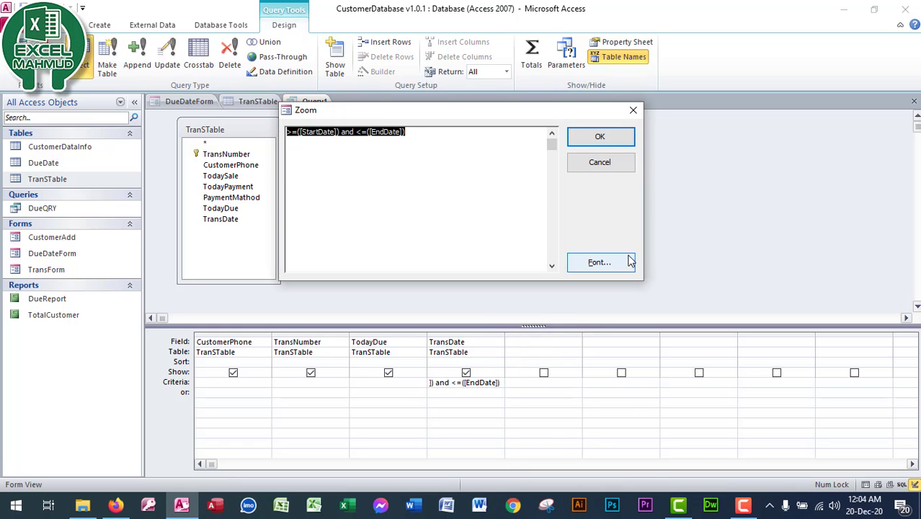
click(630, 260)
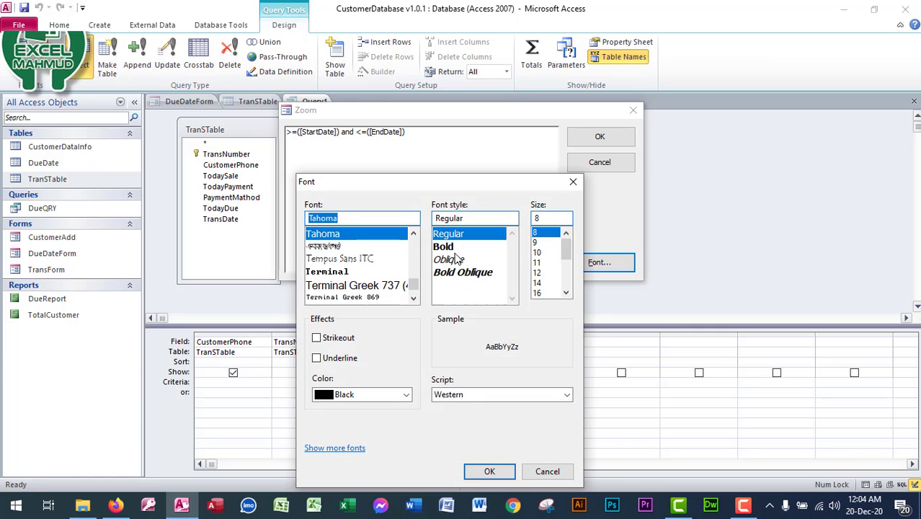
click(444, 247)
key(Tab)
text(15)
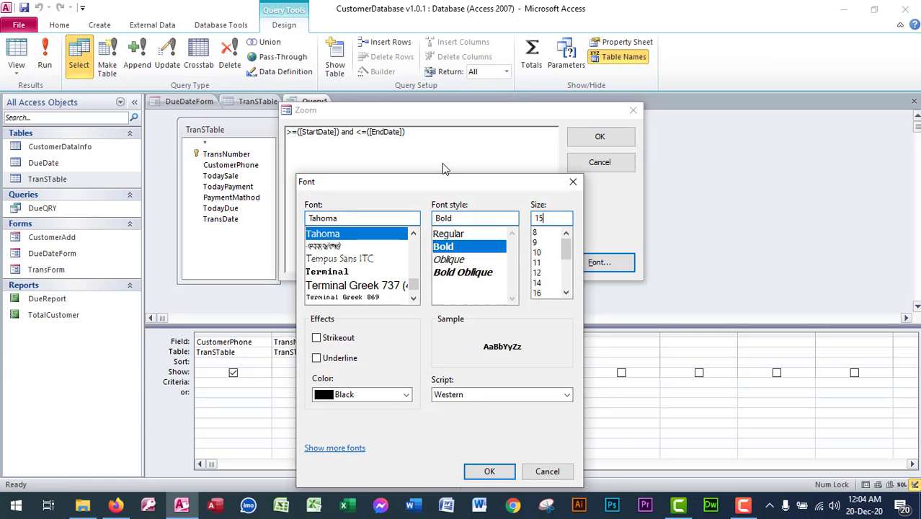
key(Return)
click(412, 136)
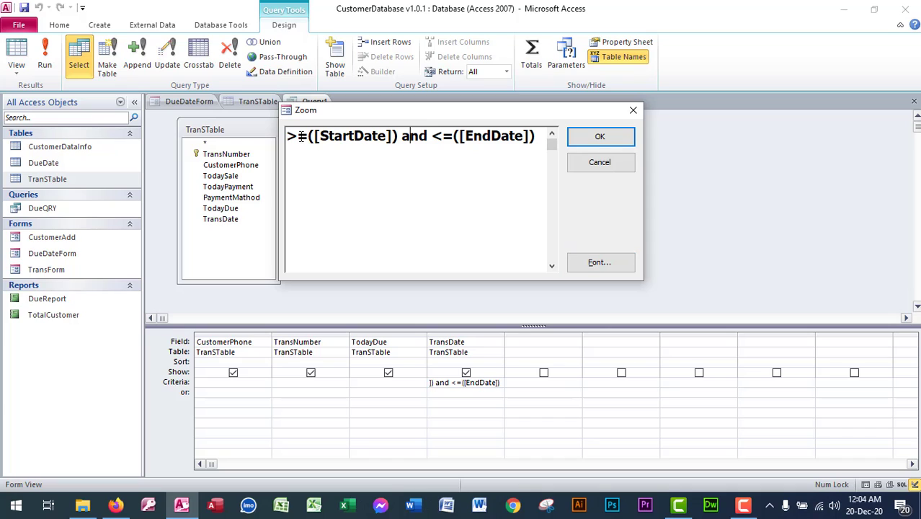
drag(294, 134, 456, 135)
drag(391, 135, 288, 141)
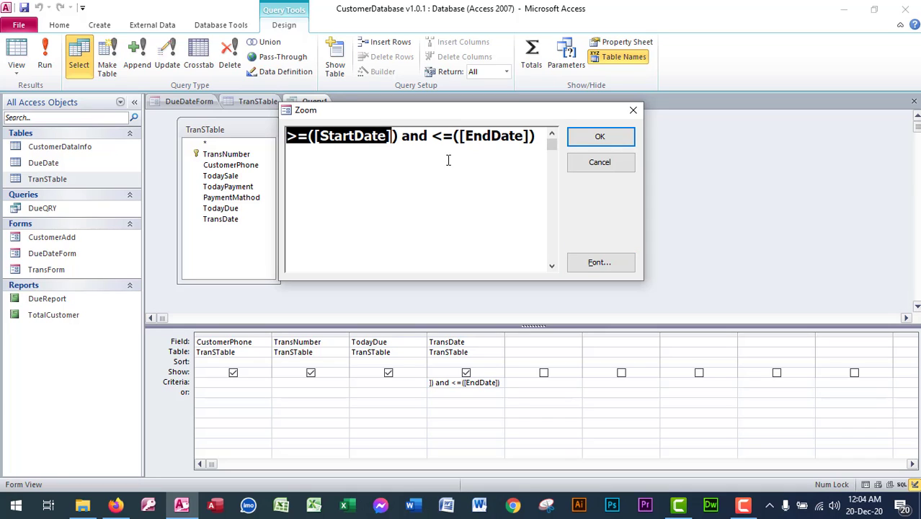
mouse_move(441, 137)
mouse_down()
mouse_move(536, 142)
mouse_move(533, 133)
mouse_move(431, 123)
mouse_up()
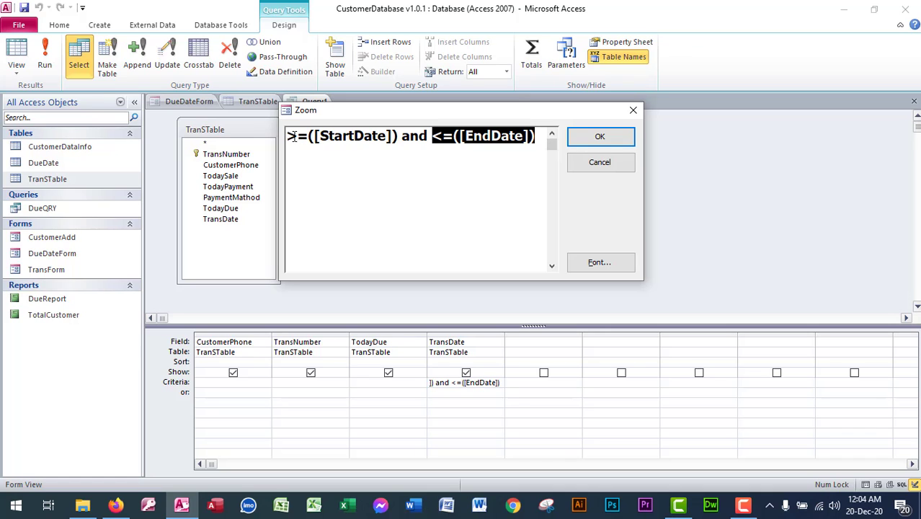
drag(288, 137, 400, 138)
click(606, 136)
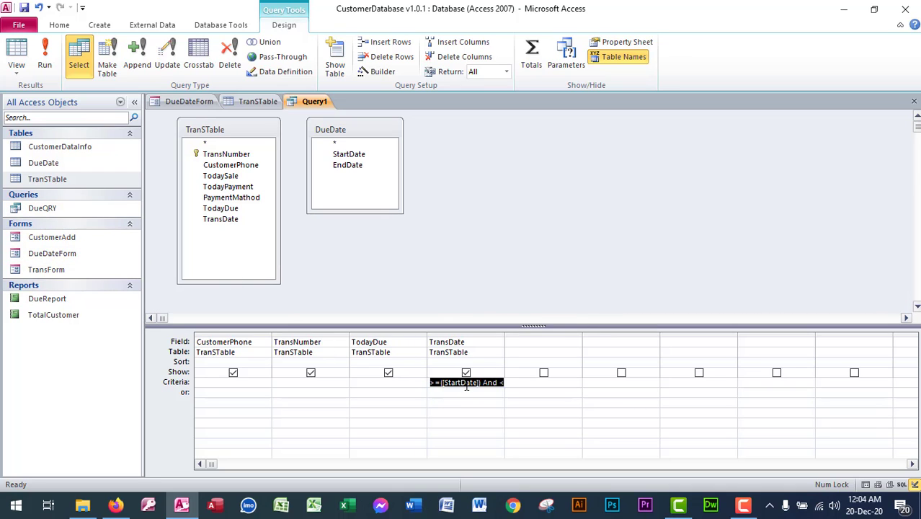
Save the query under the name DateWiseDueQRY
key(ctrl+s)
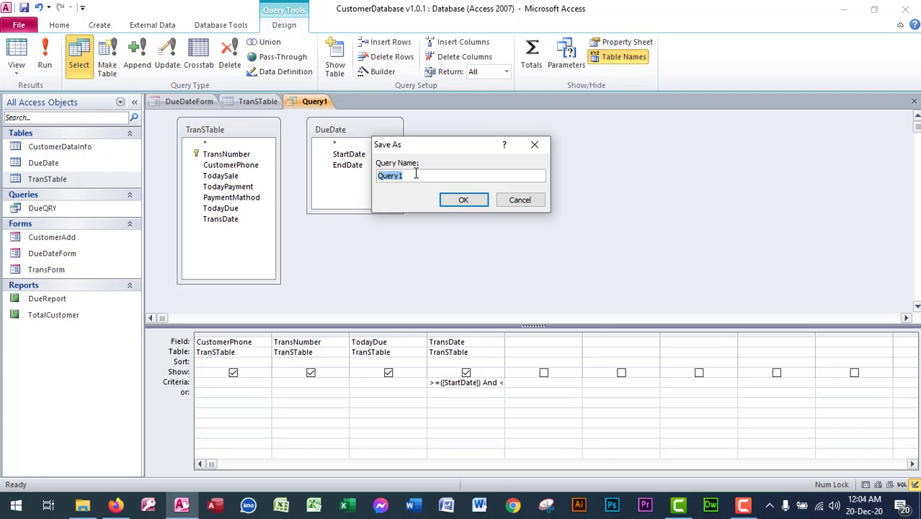
text(DateWiseDueQRY)
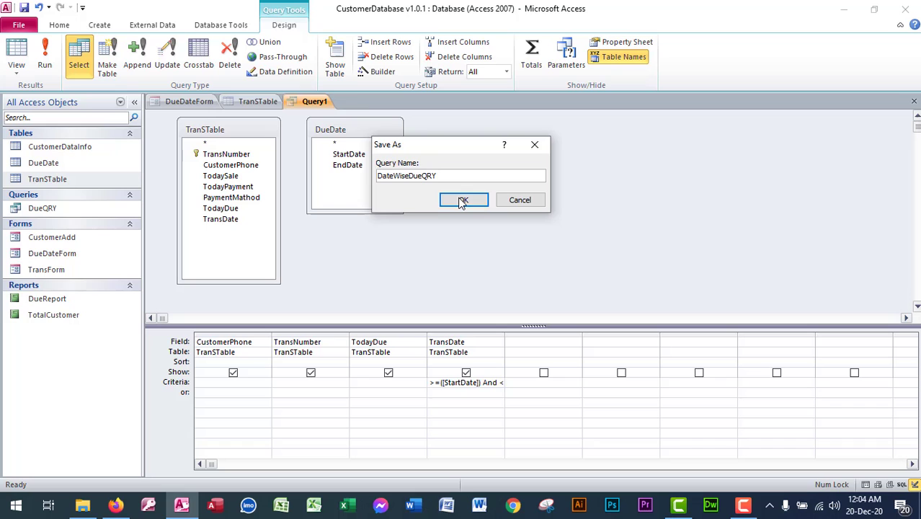
click(463, 200)
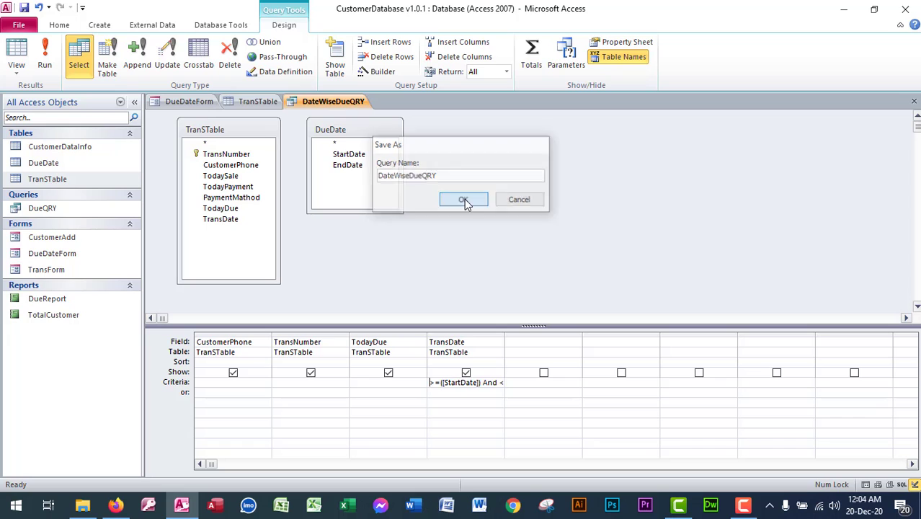
Close the DateWiseDueQRY design, the TransTable datasheet and the DueDateForm design
key(ctrl+w)
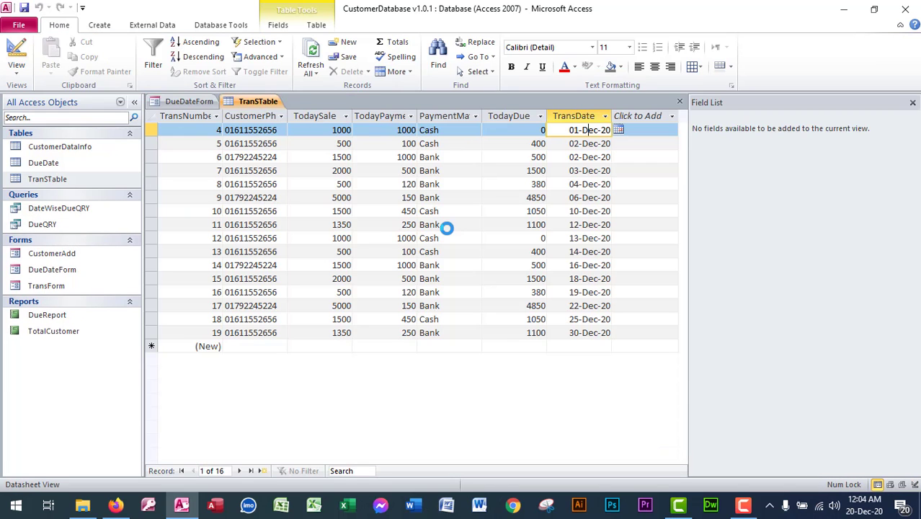
key(ctrl+w)
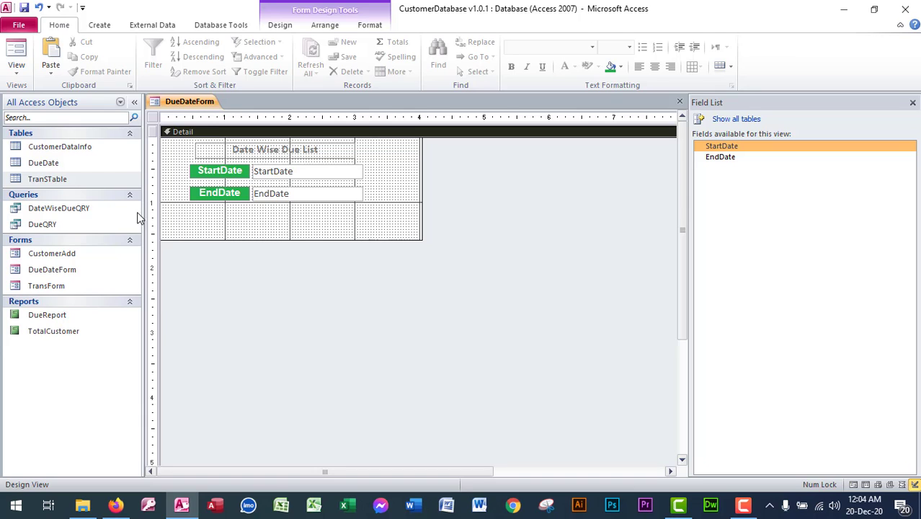
key(ctrl+w)
In the DueDate table set StartDate 01-Dec-20 and EndDate 20-Dec-20, then save and close
double_click(49, 163)
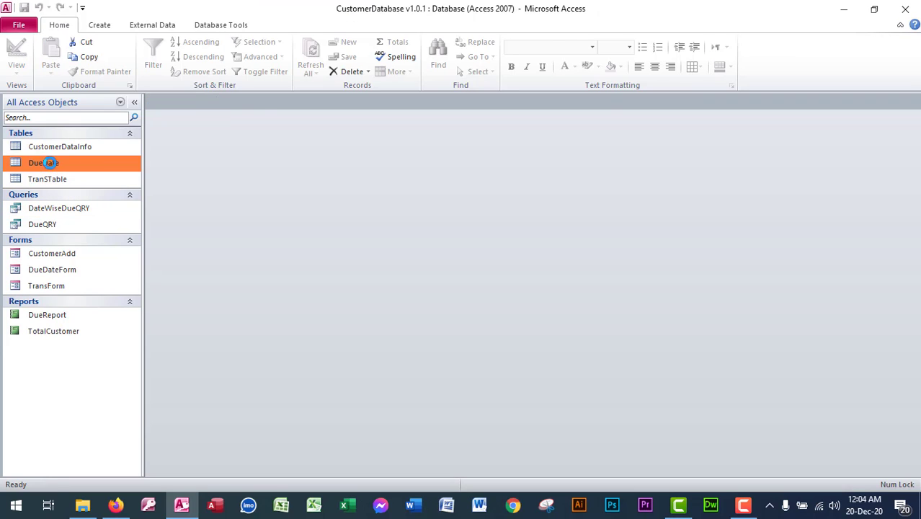
click(229, 130)
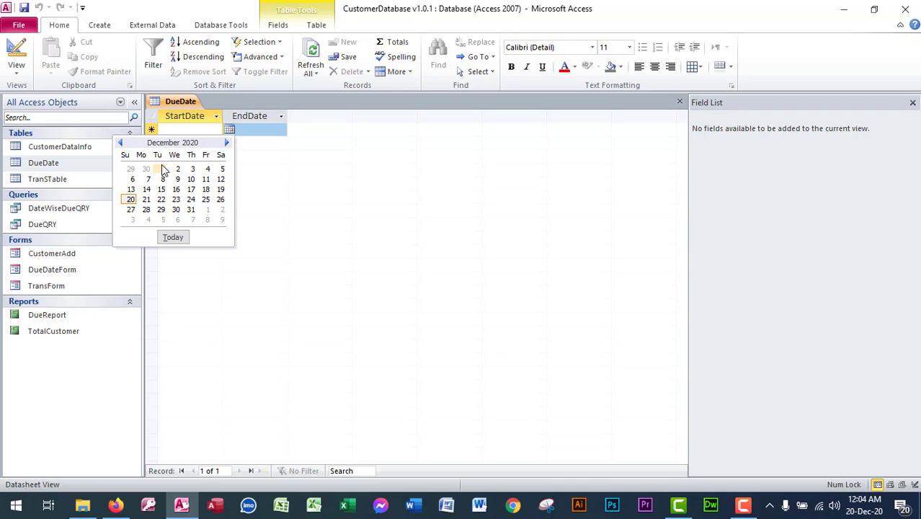
click(161, 169)
click(250, 129)
click(294, 130)
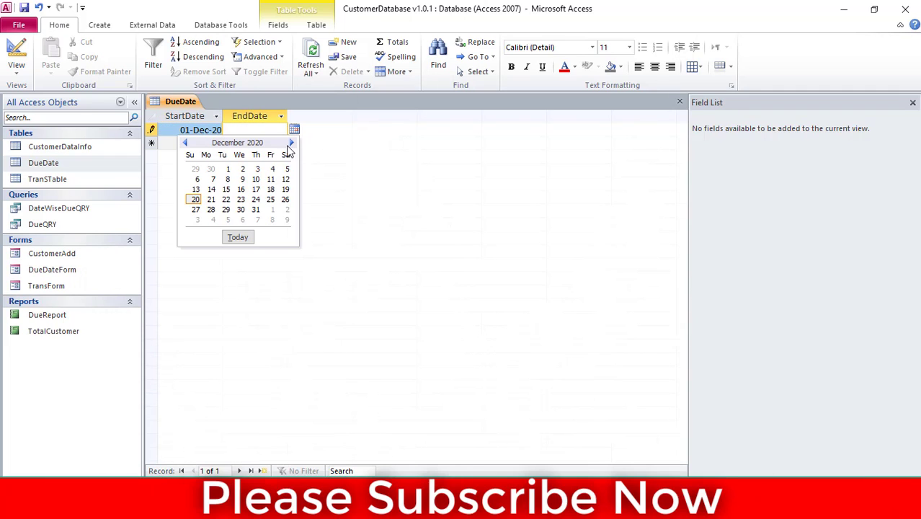
click(196, 200)
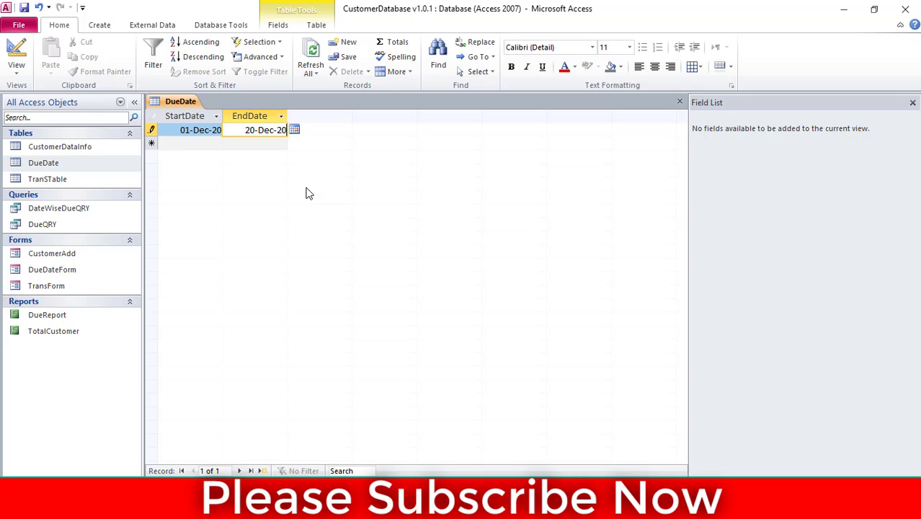
key(ctrl+s)
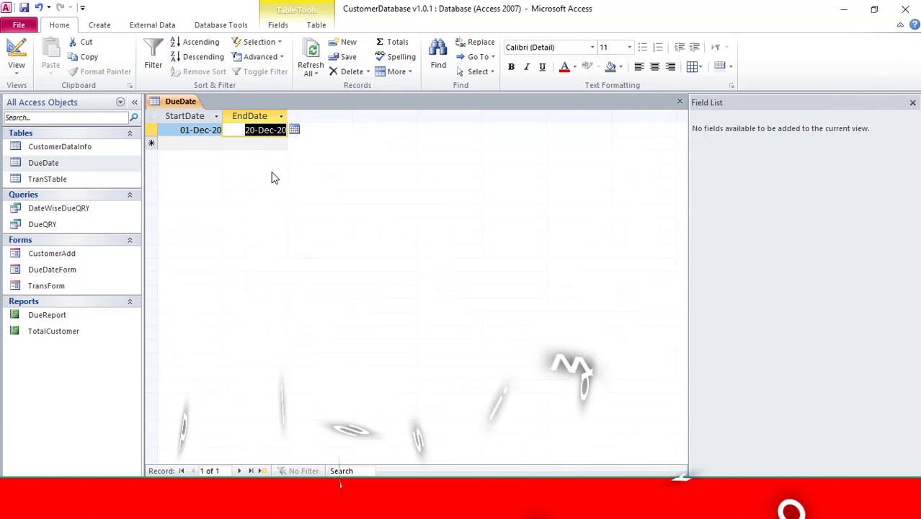
key(ctrl+w)
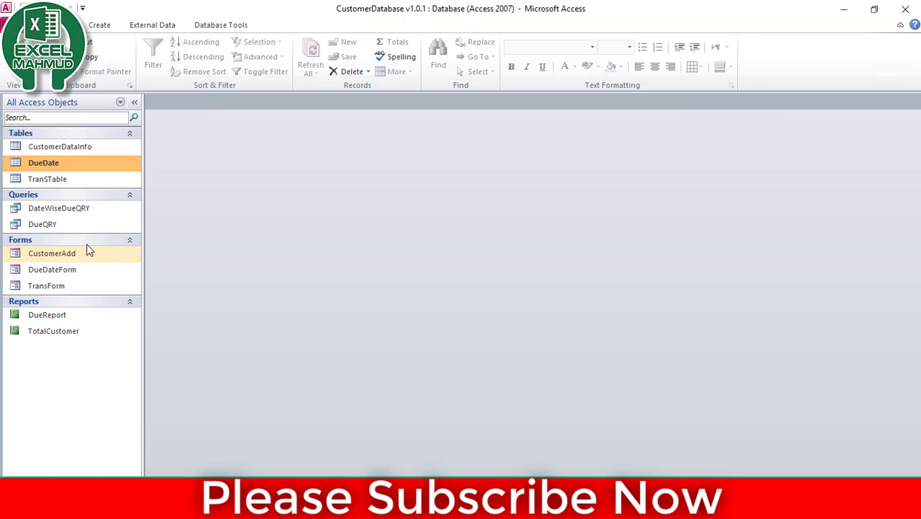
Run DateWiseDueQRY and review the TransDate values in its results
double_click(60, 210)
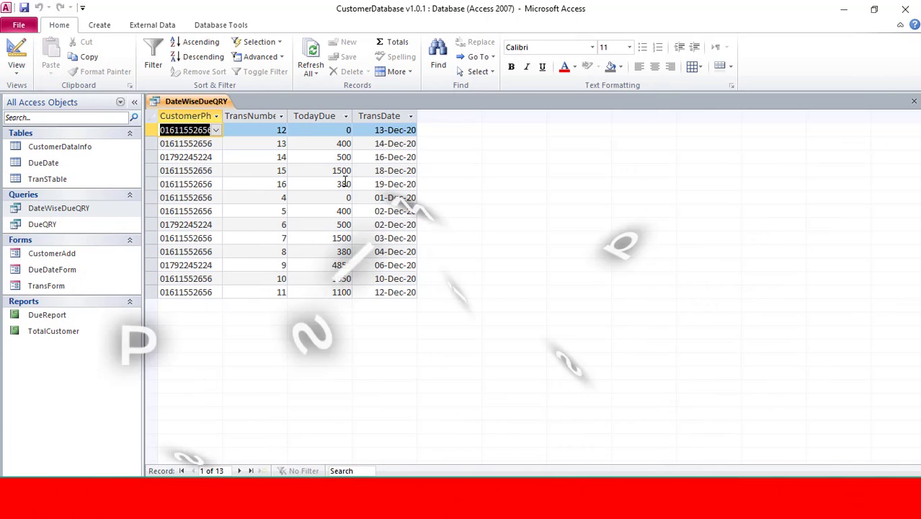
click(378, 131)
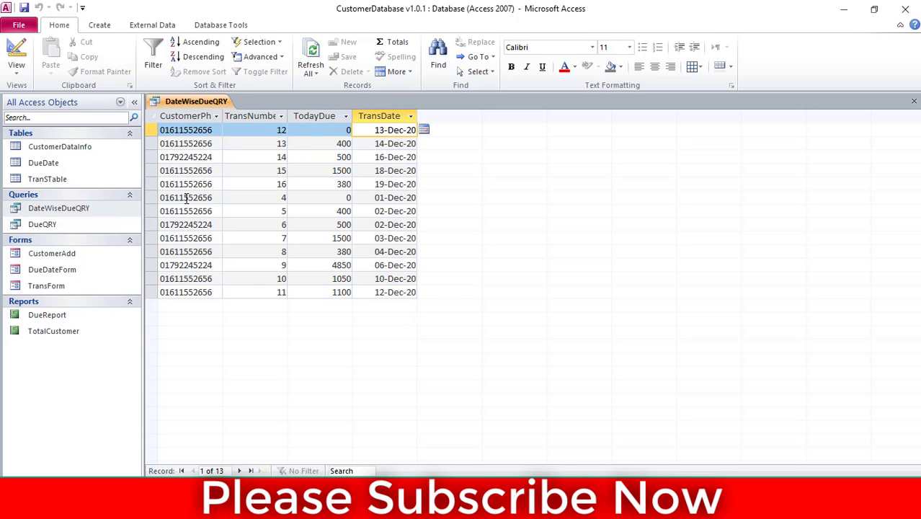
key(ctrl+w)
Sort DateWiseDueQRY's TransDate column ascending in Design View and close the design
right_click(61, 208)
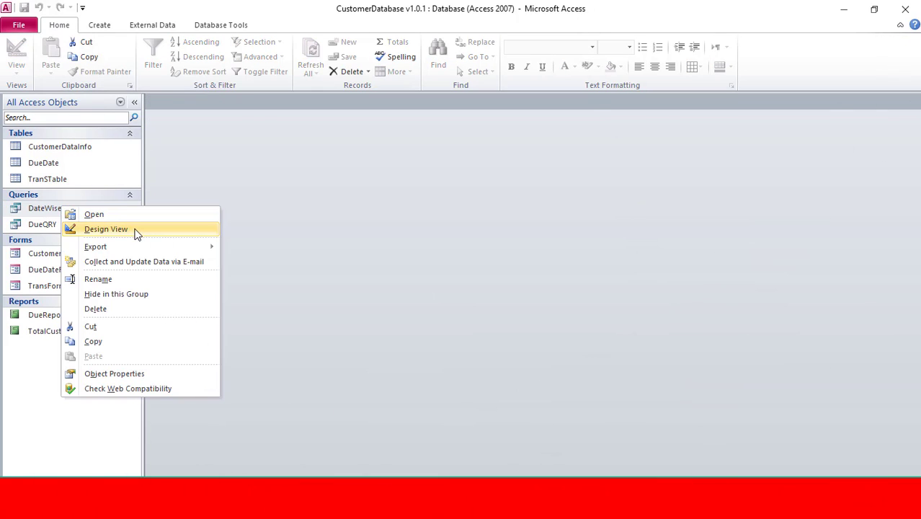
click(135, 231)
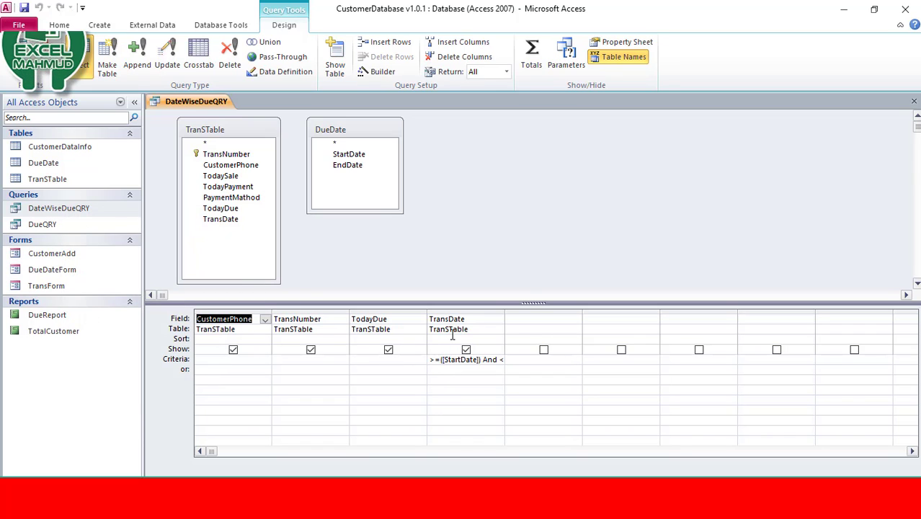
click(482, 330)
click(489, 339)
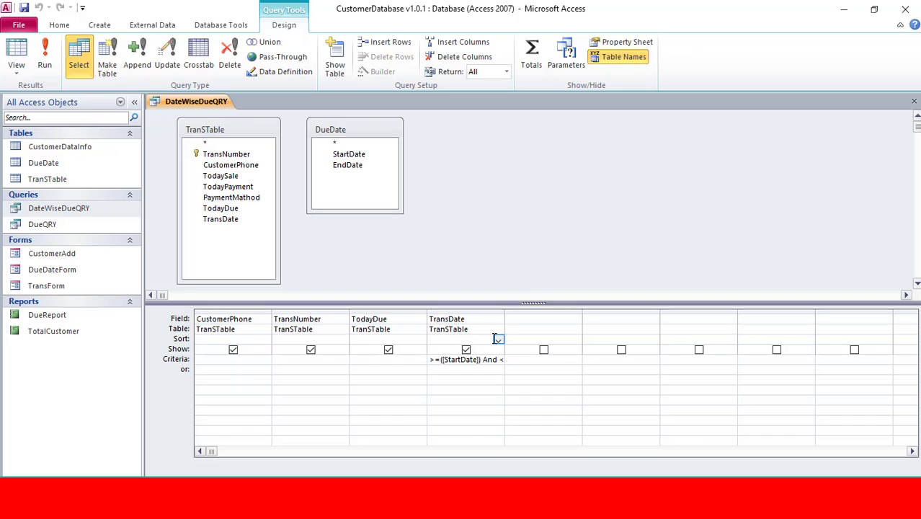
click(498, 339)
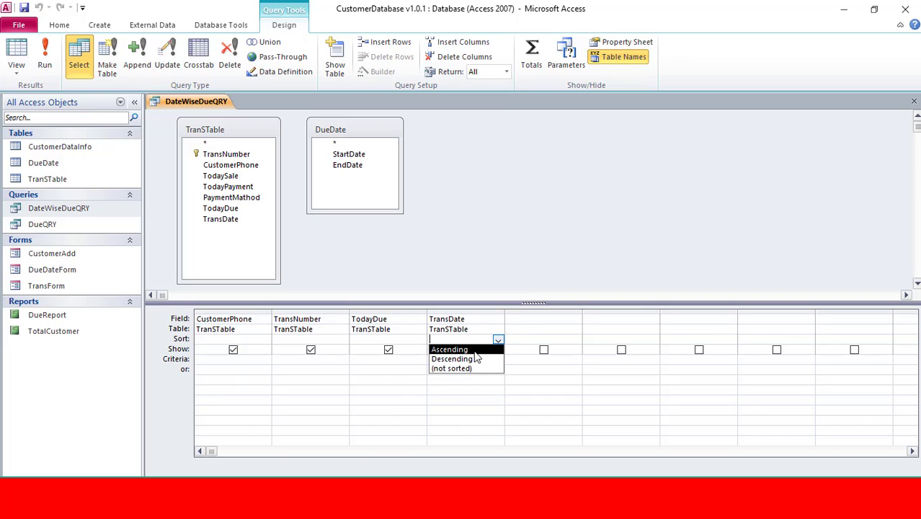
click(476, 358)
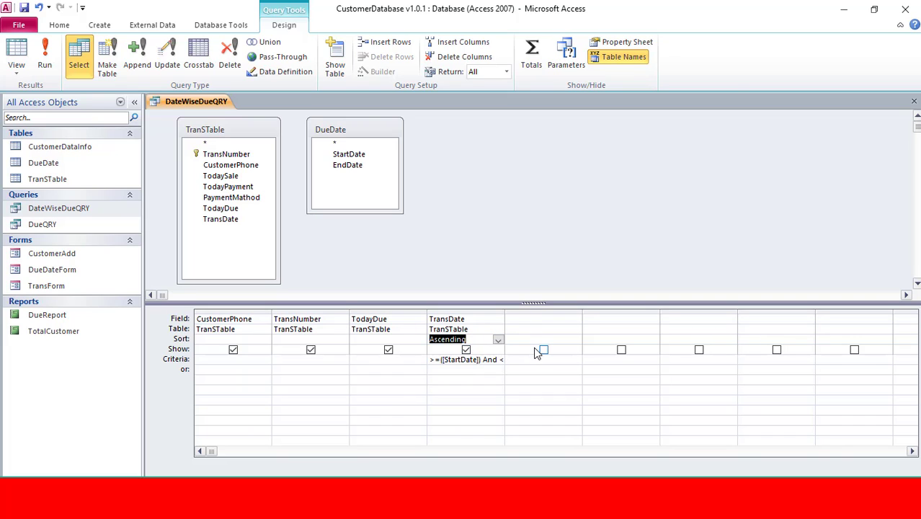
key(ctrl+w)
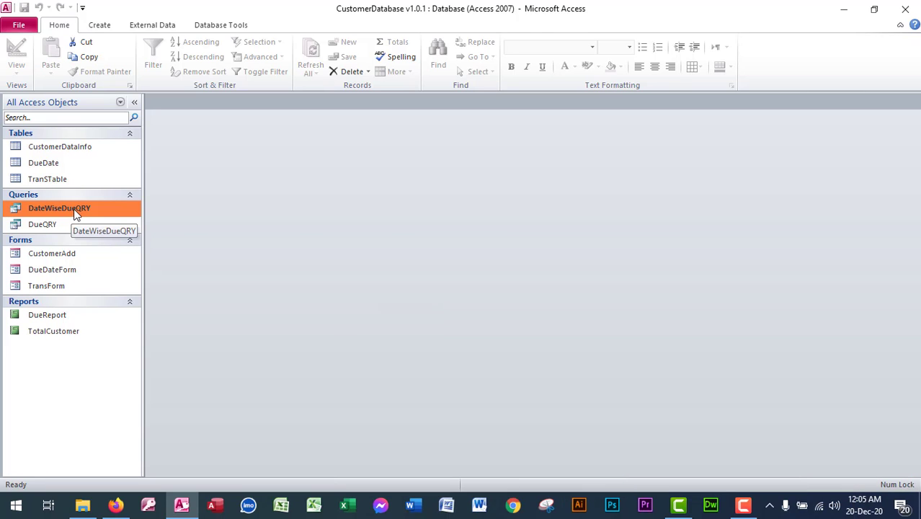
Rerun the query and confirm the last of 13 records is dated 19-Dec-20
double_click(75, 209)
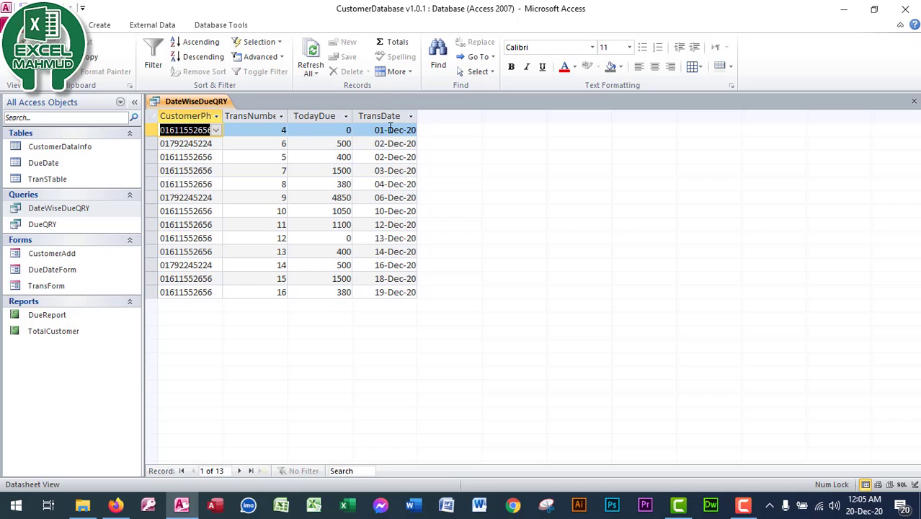
click(390, 130)
click(399, 292)
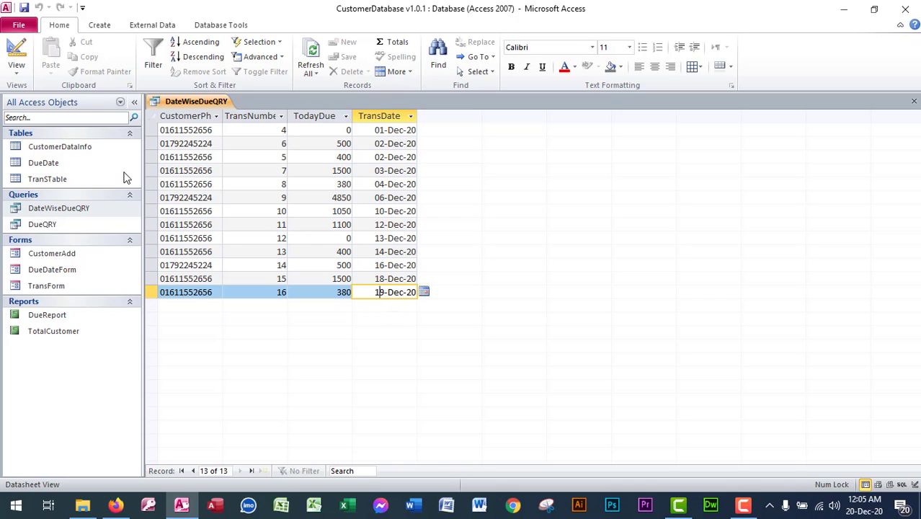
Close the query results and briefly open and close TransTable
key(ctrl+w)
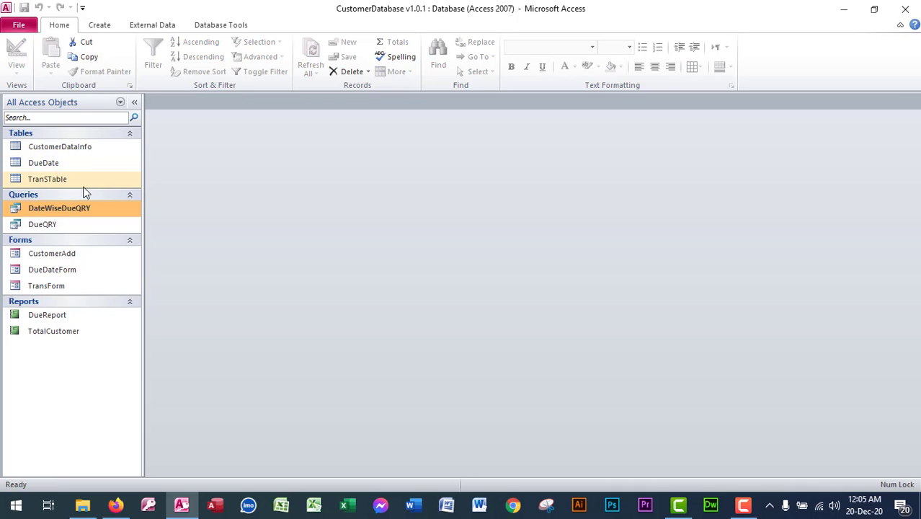
double_click(70, 185)
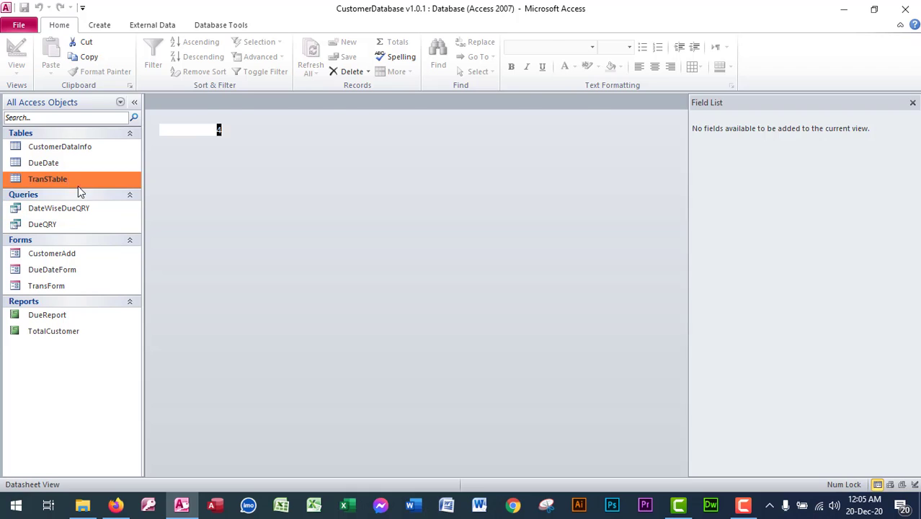
key(ctrl+w)
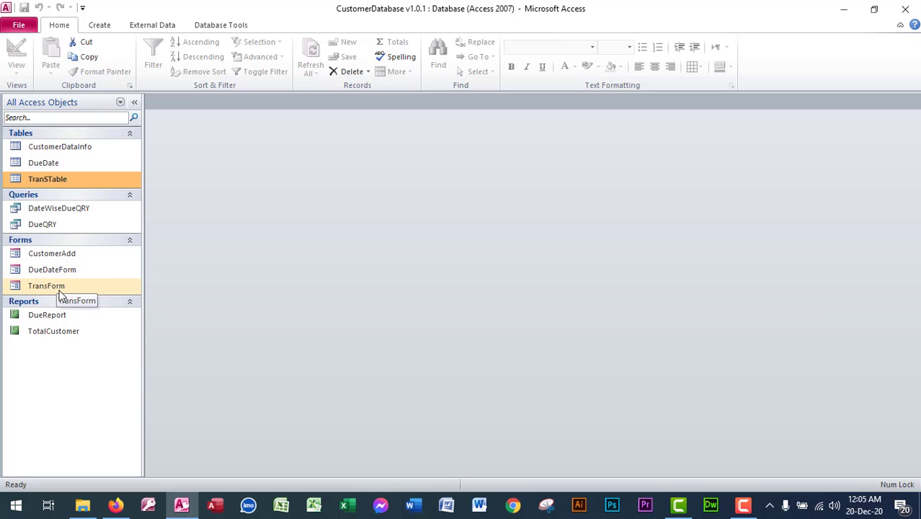
Start a new transaction record in TransForm and choose the customer's phone number
double_click(56, 285)
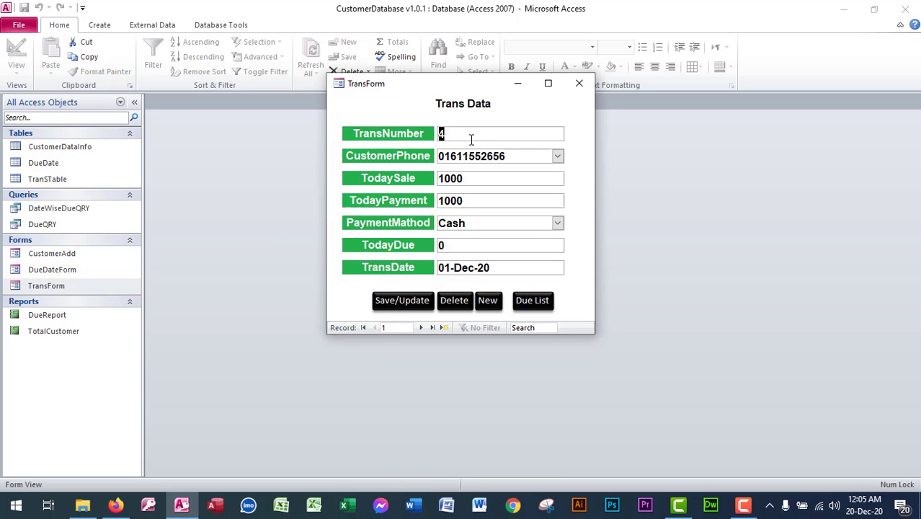
key(Tab)
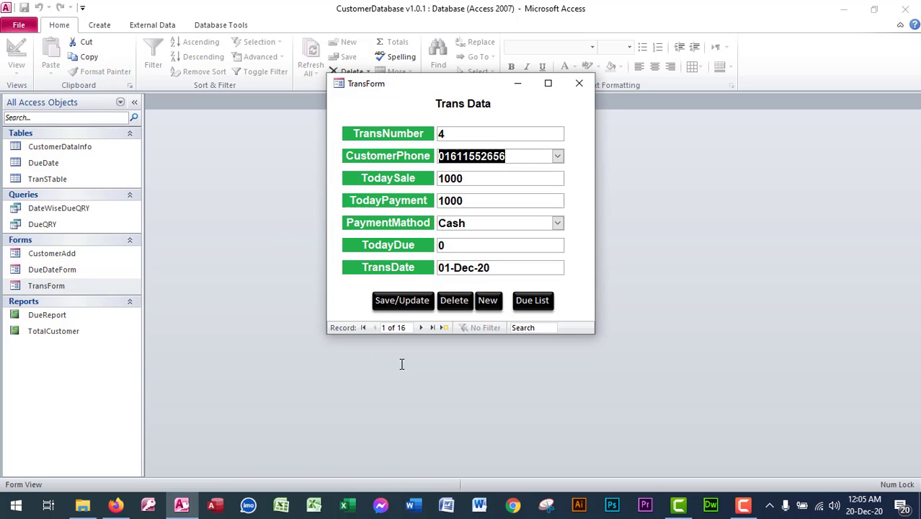
click(481, 305)
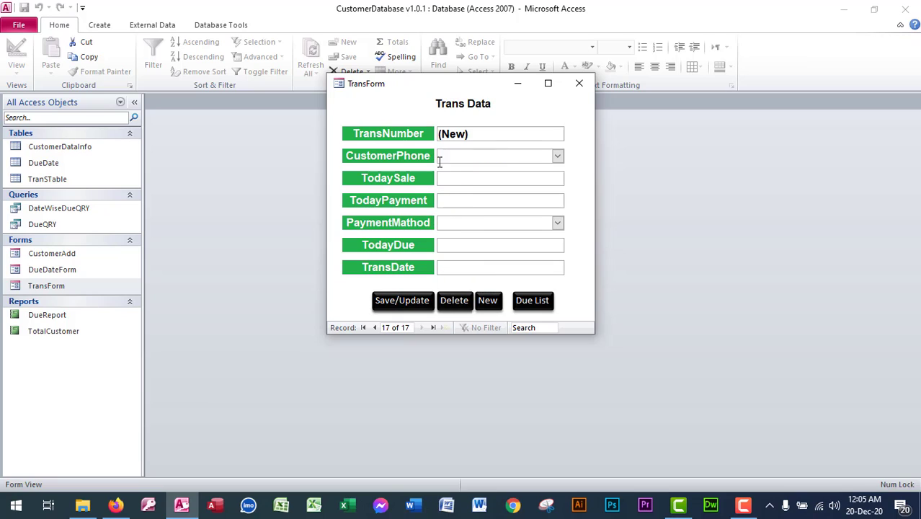
click(557, 156)
click(504, 169)
Enter sale 50000, Bank payment 10000 dated 20-Dec-20, save the record and close the form
click(499, 181)
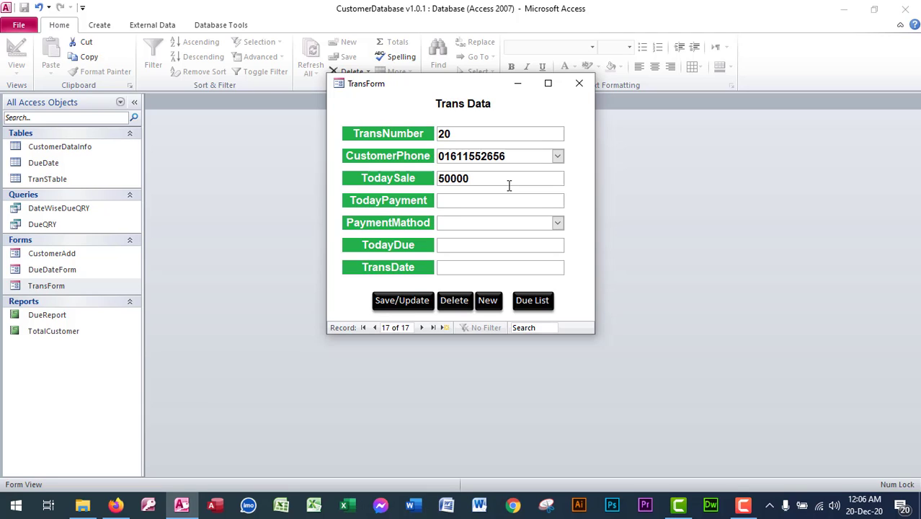
text(10000)
key(Tab)
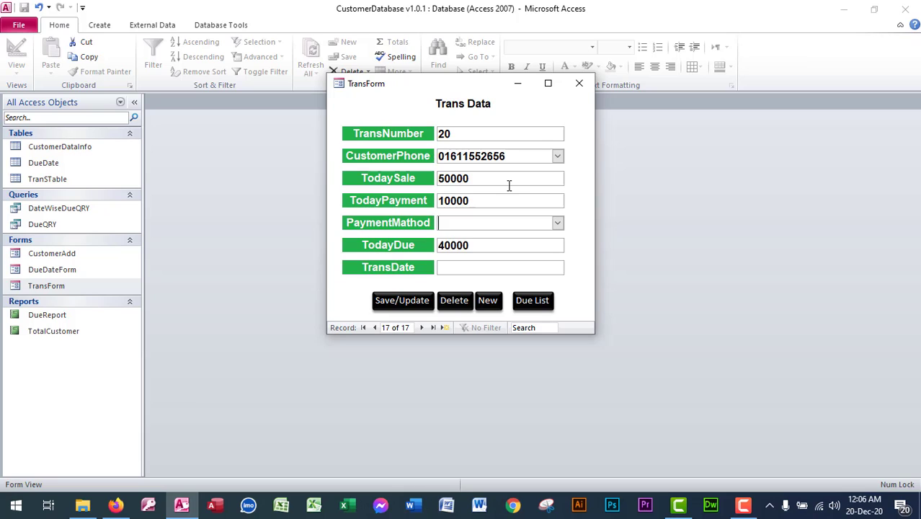
click(557, 223)
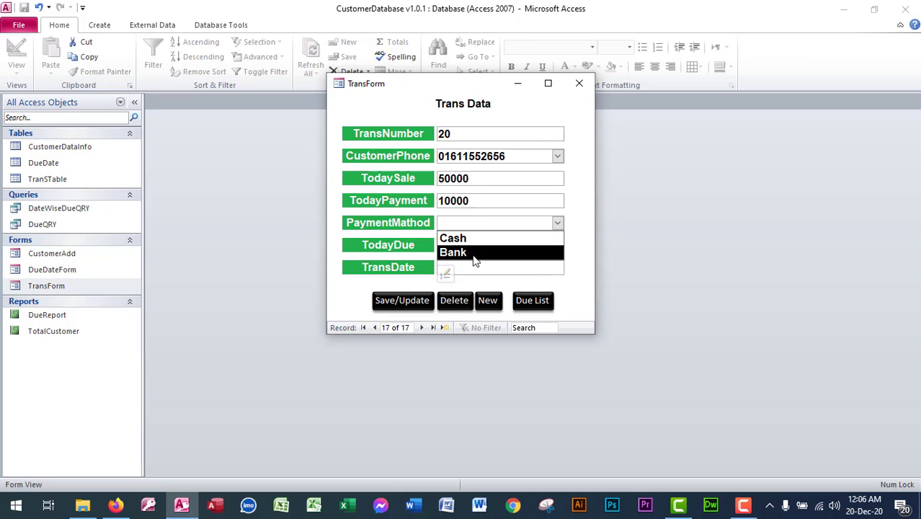
click(473, 254)
click(474, 266)
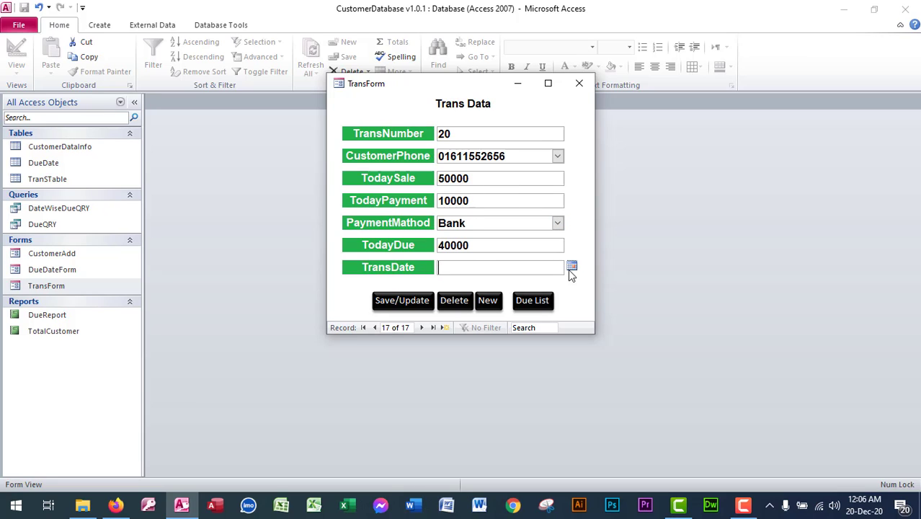
click(572, 266)
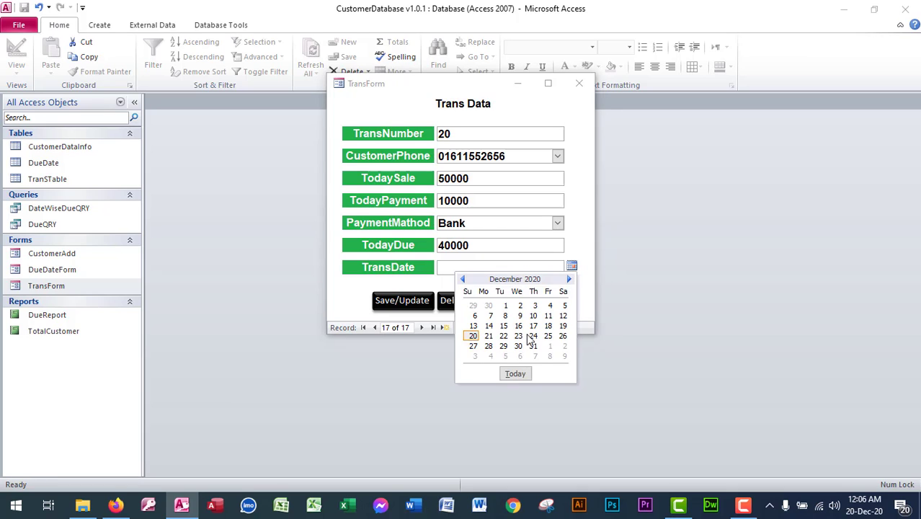
click(473, 336)
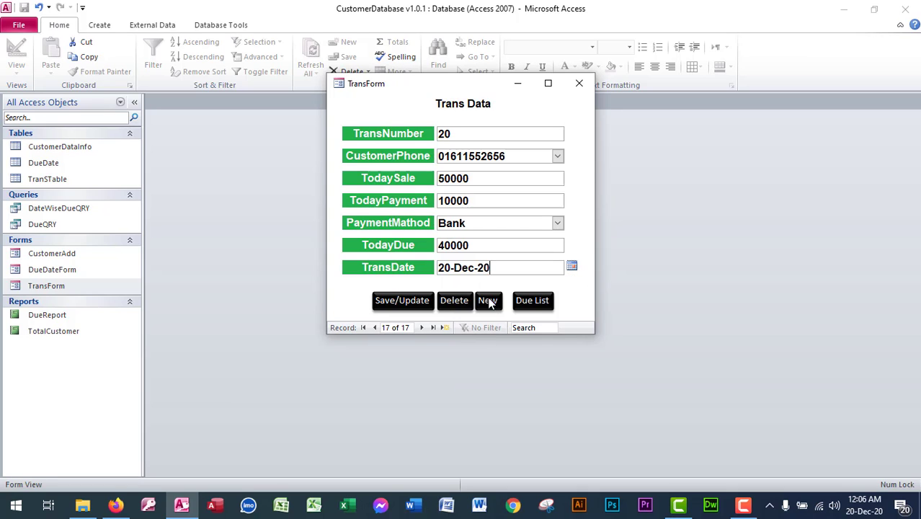
click(408, 306)
click(578, 83)
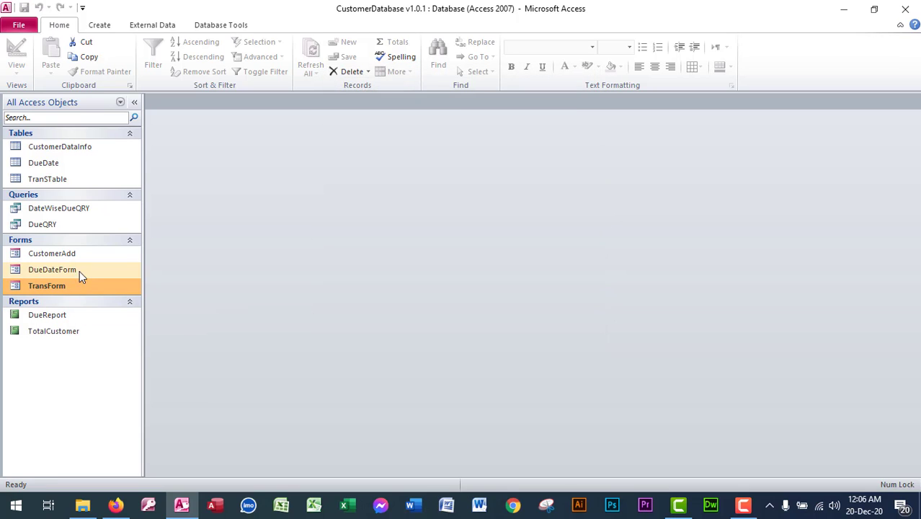
Rerun DateWiseDueQRY, confirm the new 40000 due dated 20-Dec-20, and close it
double_click(66, 212)
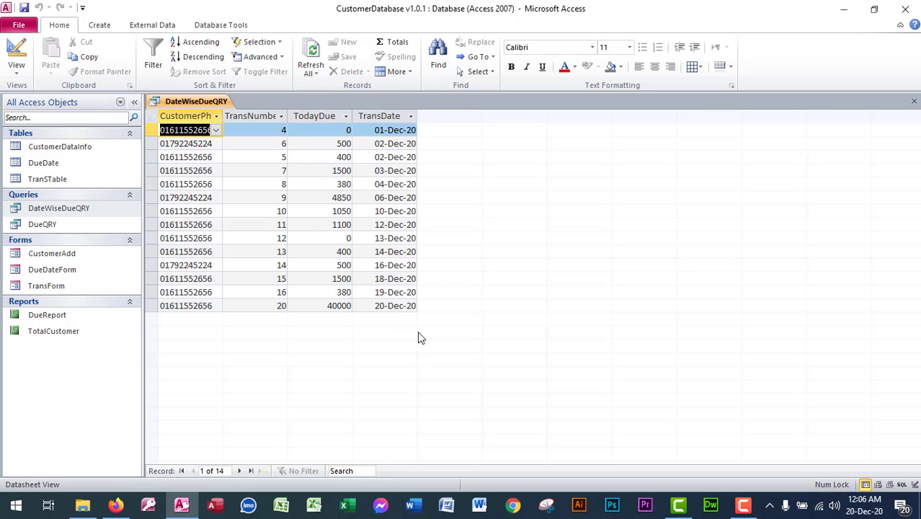
click(393, 305)
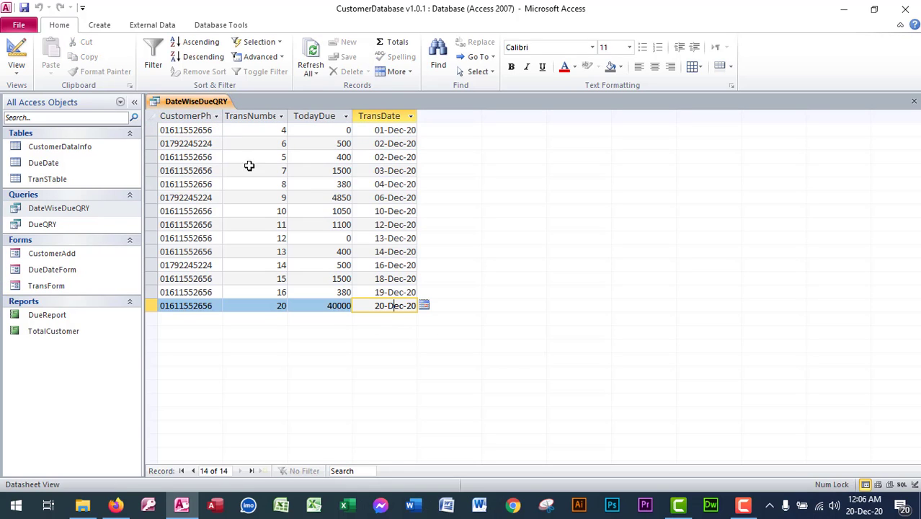
key(ctrl+w)
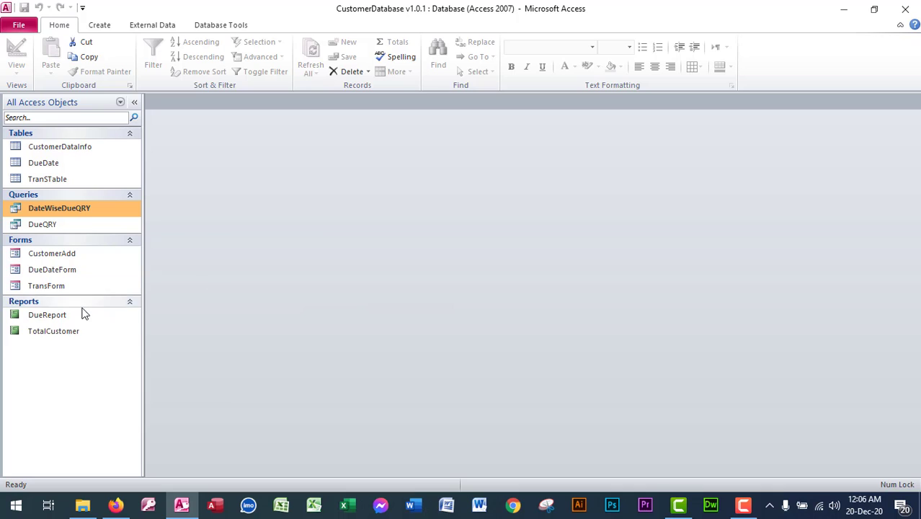
Select DateWiseDueQRY in the Navigation Pane and bring up the Create commands
click(76, 328)
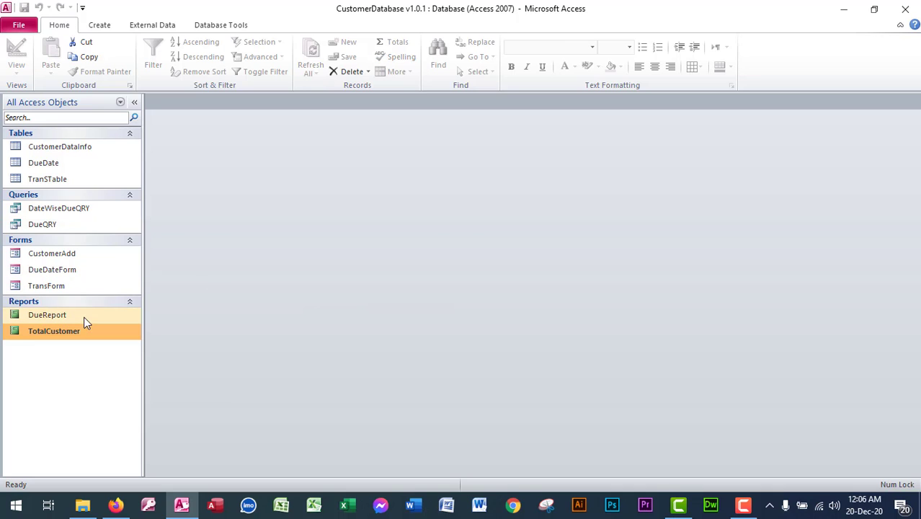
click(65, 209)
click(98, 25)
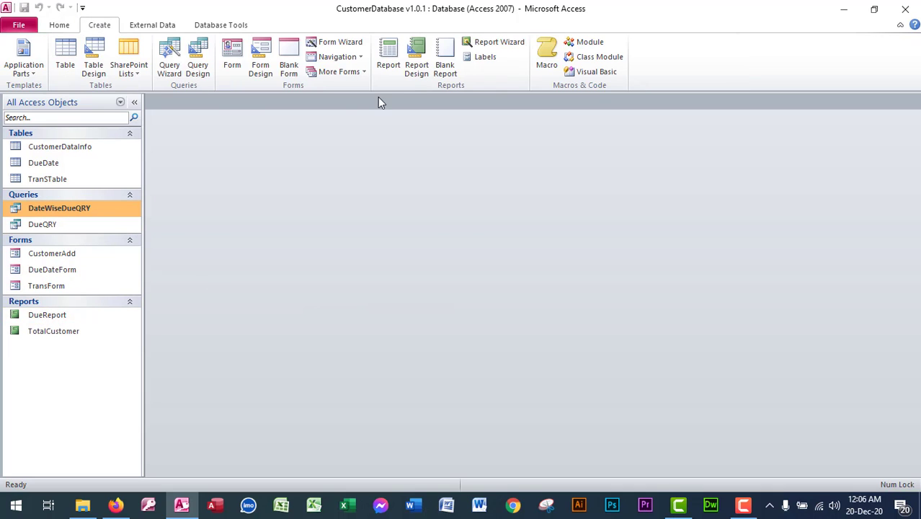
Create a blank report in Design View, shorten its Detail section to about 1 inch, and select the whole report
click(415, 65)
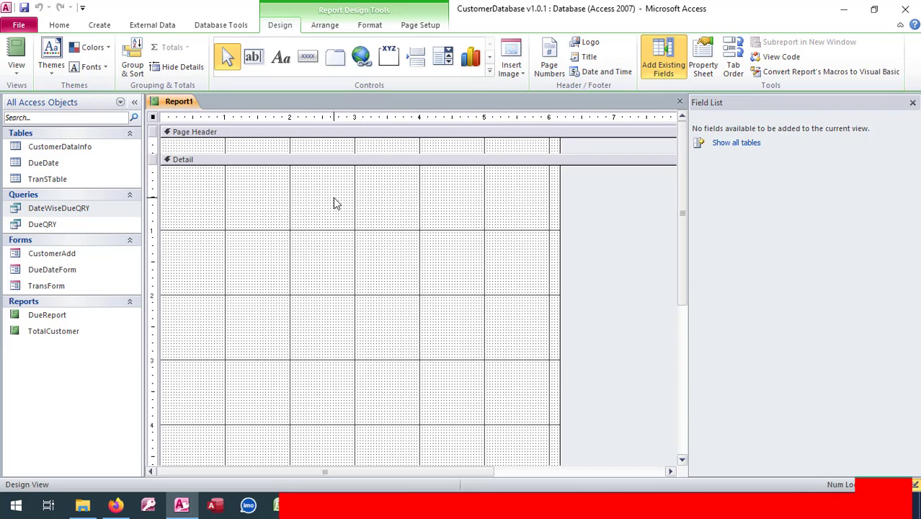
click(334, 202)
scroll(335, 207, down, 5)
scroll(345, 232, up, 5)
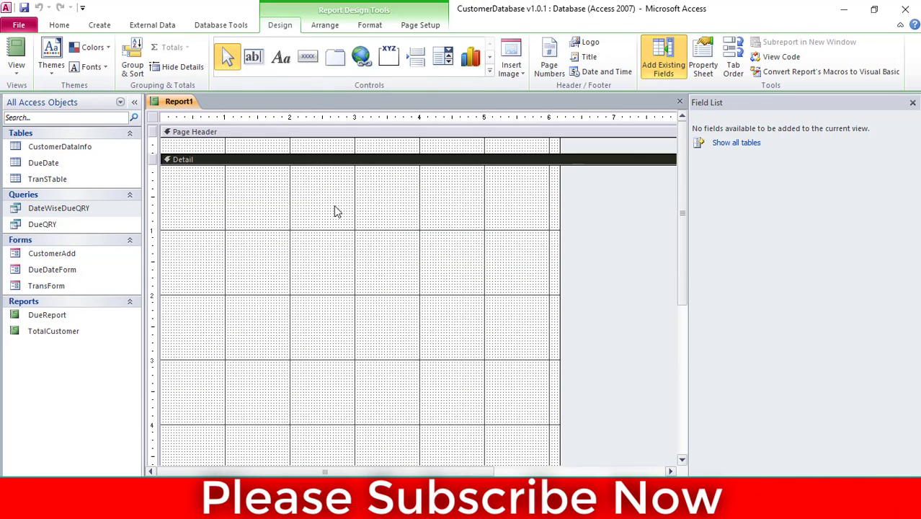
scroll(346, 223, down, 5)
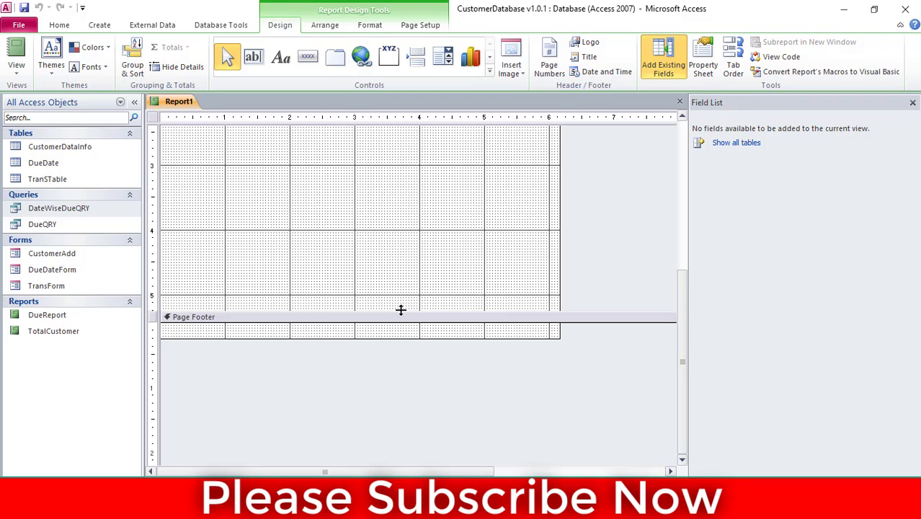
drag(401, 309, 355, 170)
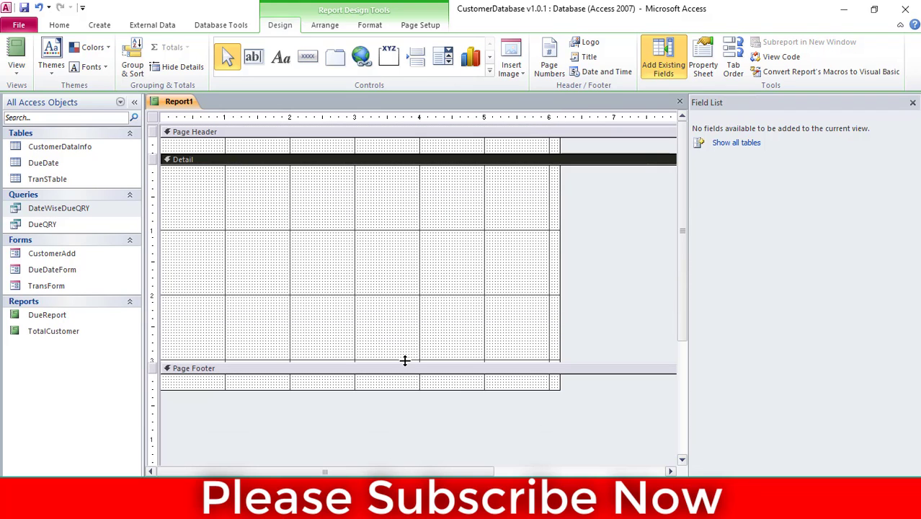
drag(405, 364, 359, 238)
click(311, 195)
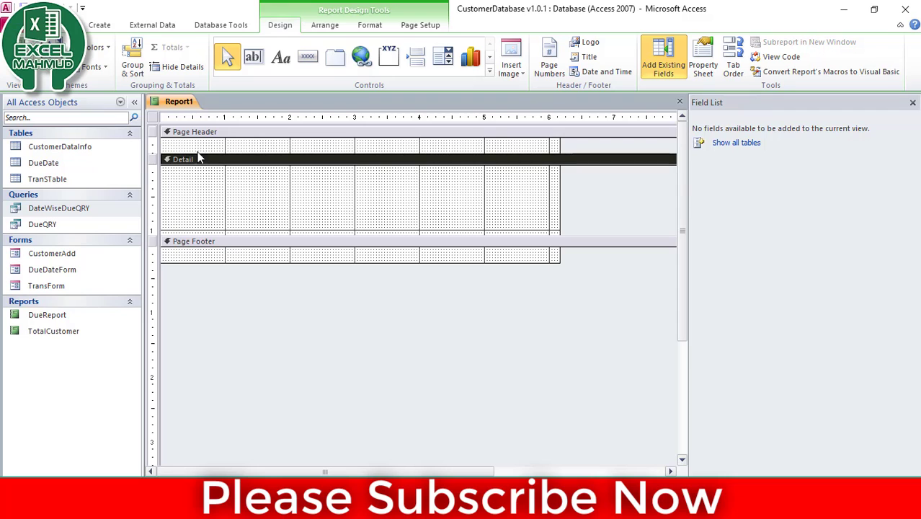
click(152, 118)
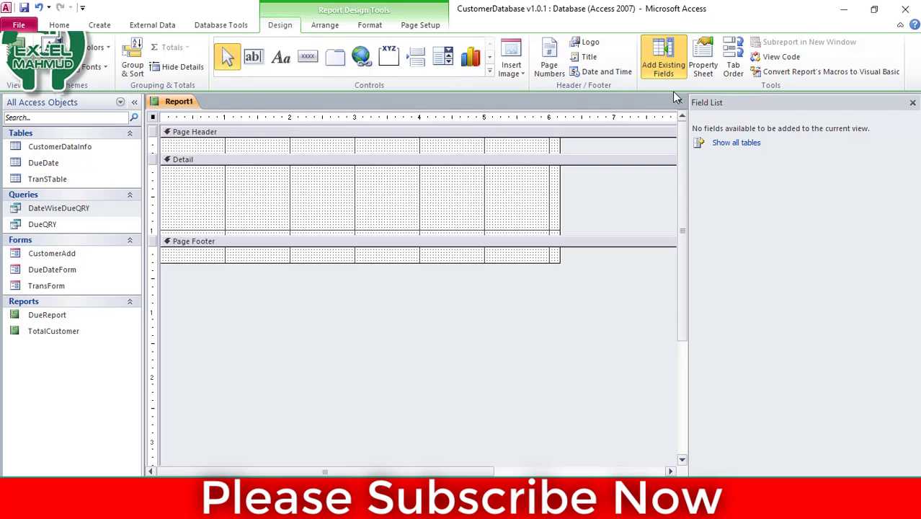
Make the report a pop-up and set Auto Center to Yes
click(707, 63)
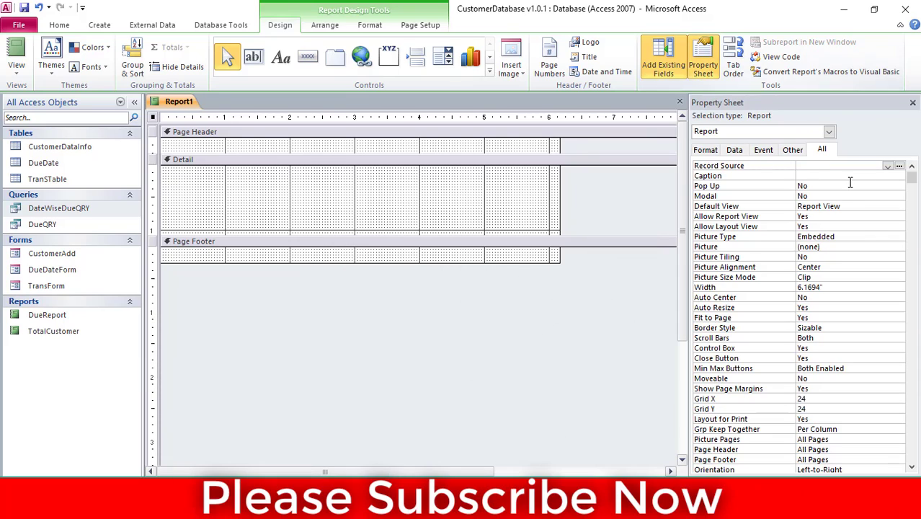
click(846, 187)
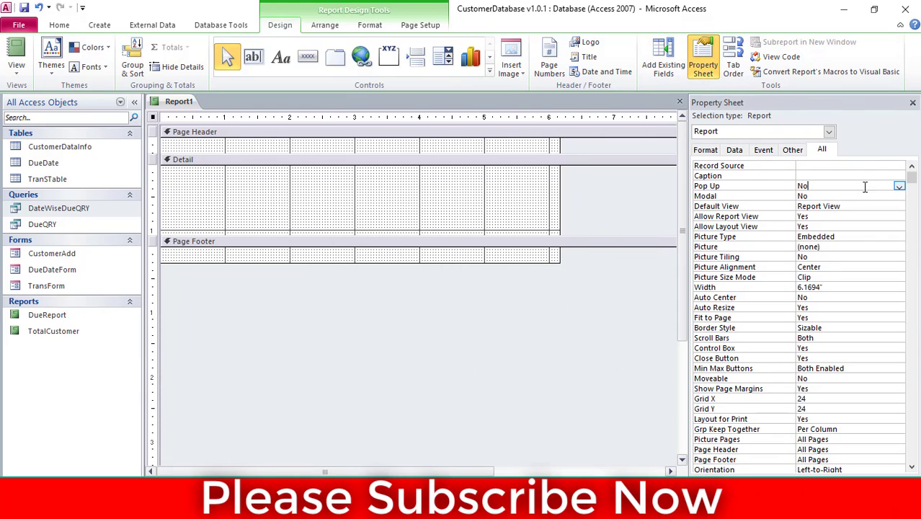
click(900, 186)
click(825, 196)
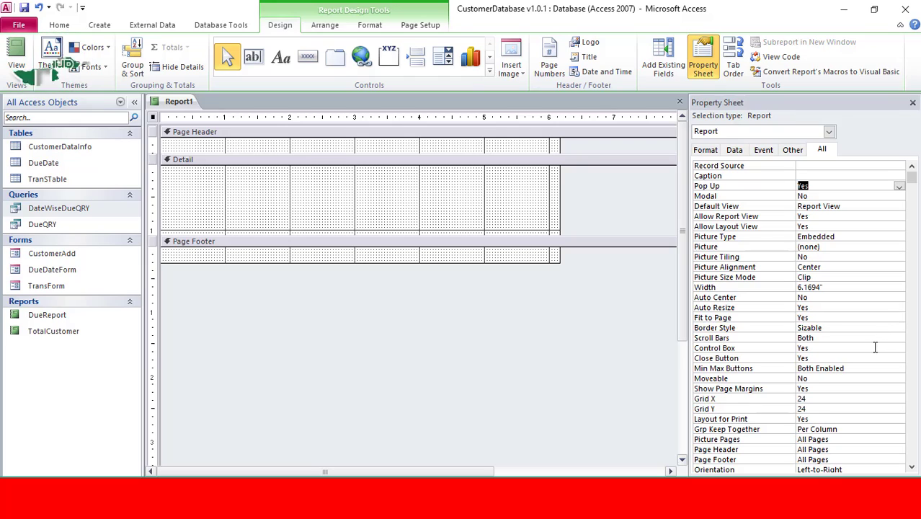
click(829, 297)
click(898, 297)
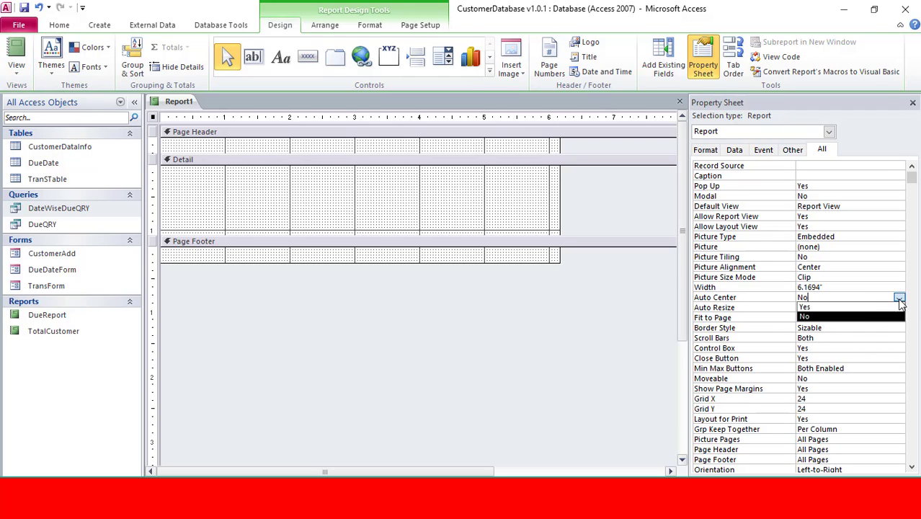
click(860, 309)
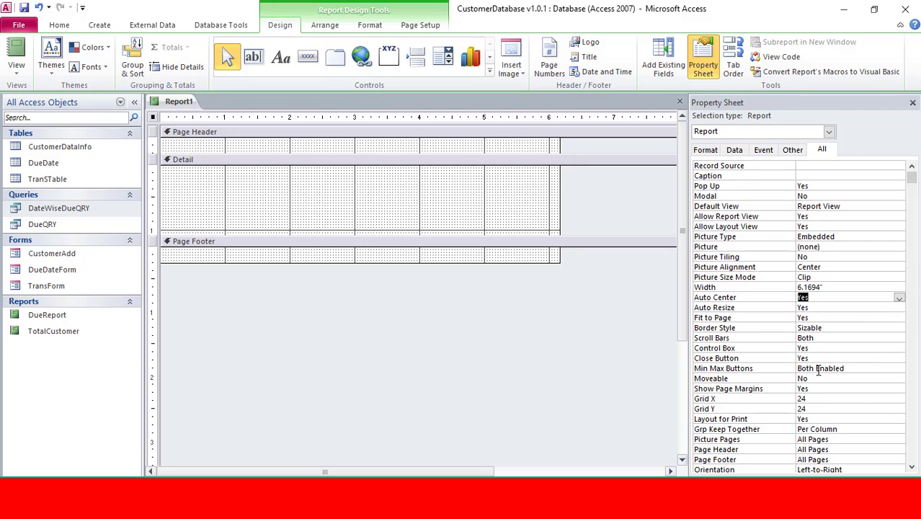
Set the report's Record Source to DateWiseDueQRY and show the Field List
scroll(828, 373, down, 1)
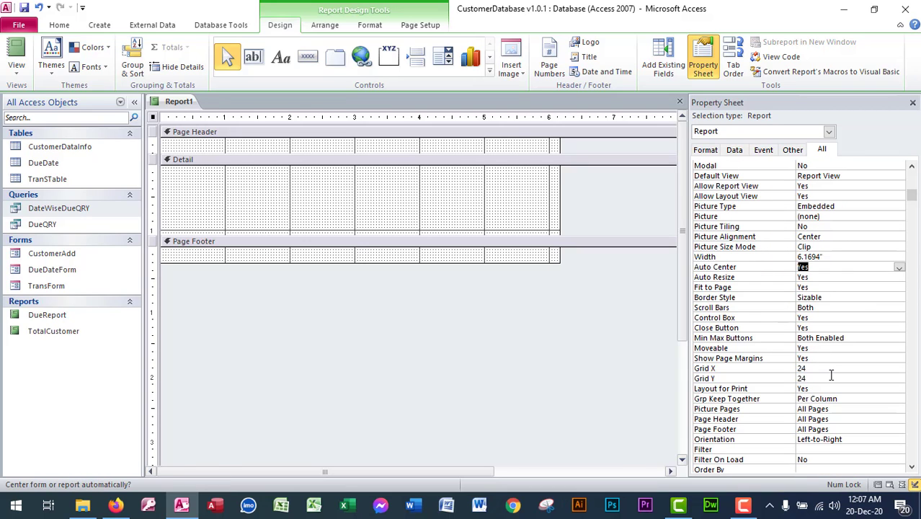
scroll(831, 375, down, 4)
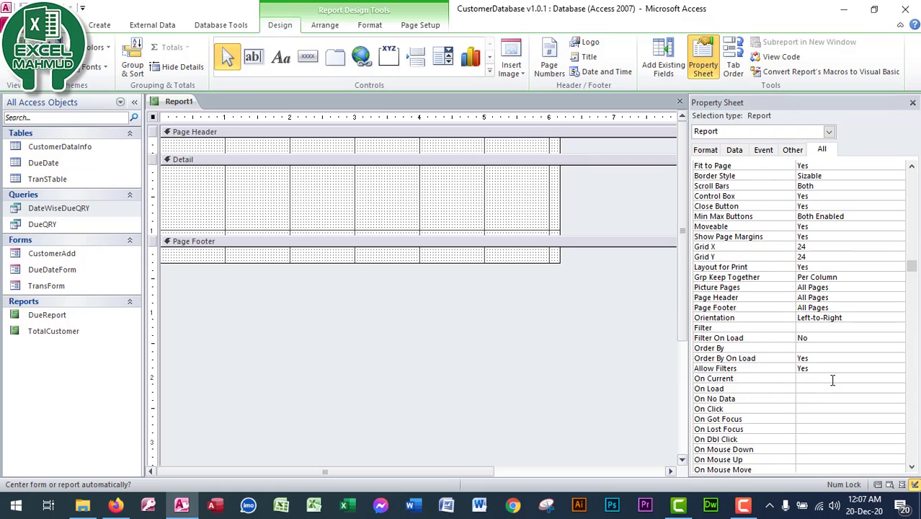
scroll(832, 380, down, 2)
scroll(826, 372, up, 7)
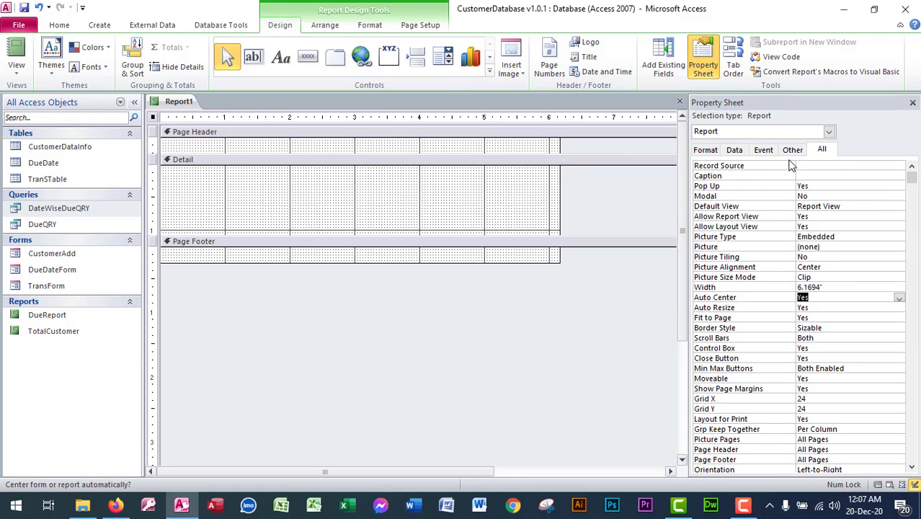
click(843, 166)
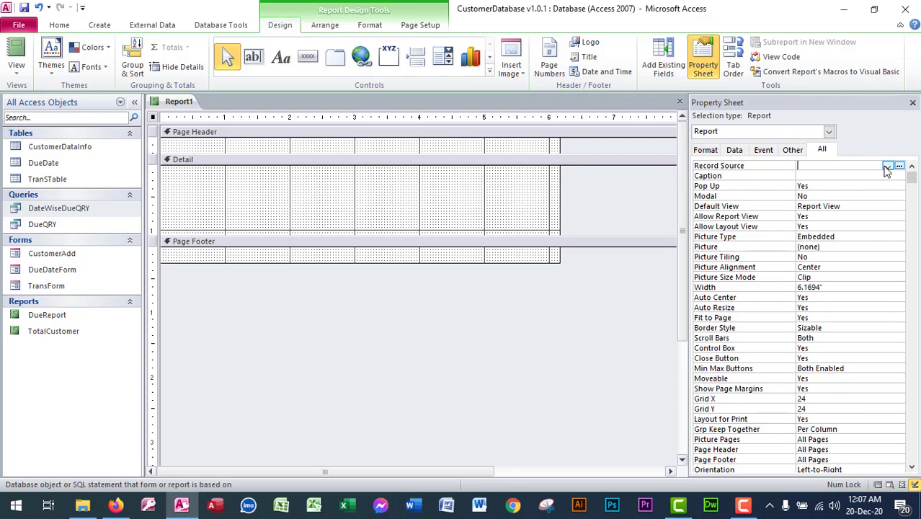
click(887, 166)
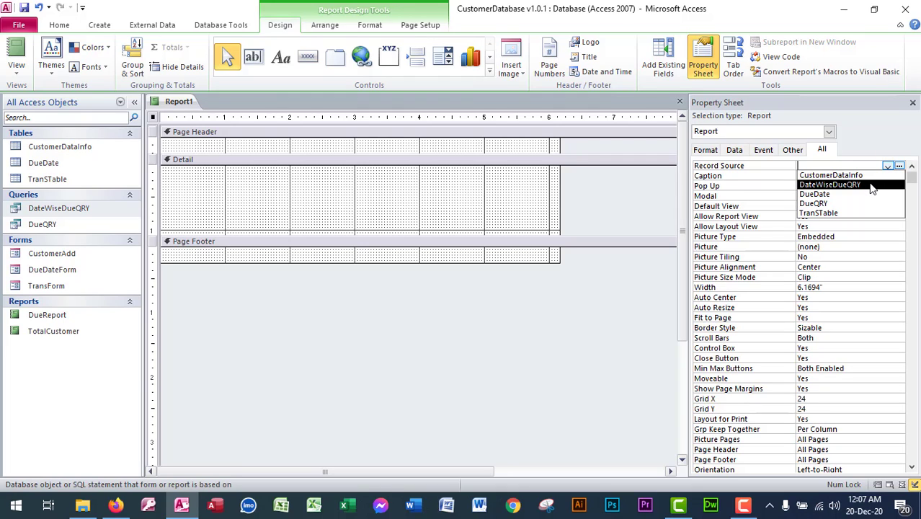
click(870, 185)
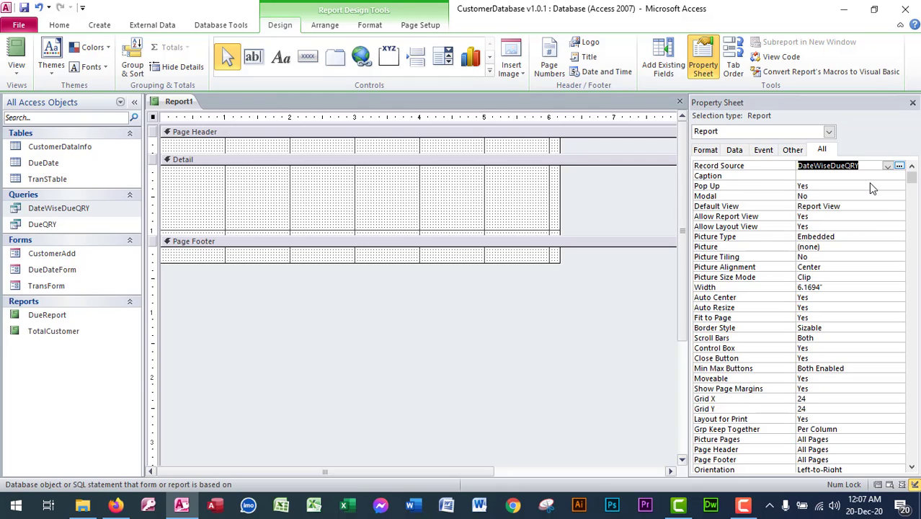
click(675, 70)
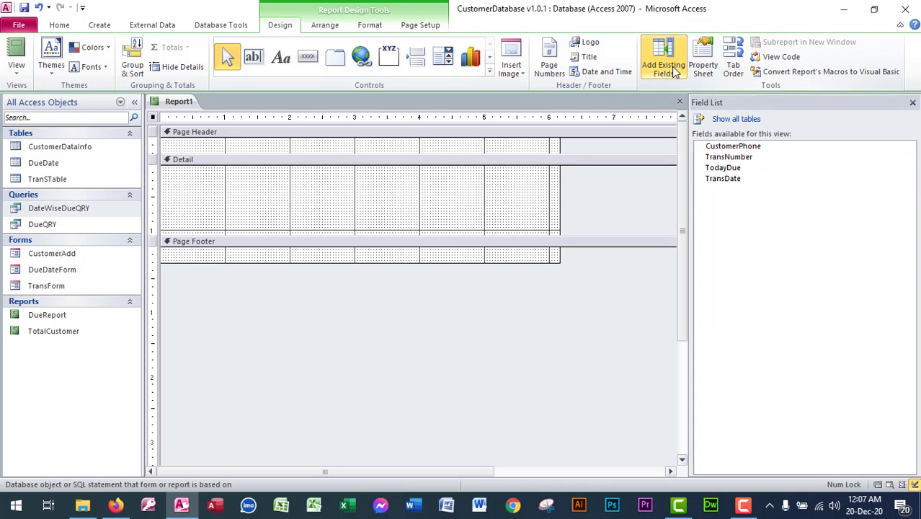
Add CustomerPhone, TransNumber, TodayDue and TransDate to Detail in a tabular layout
click(752, 178)
ctrl+click(735, 167)
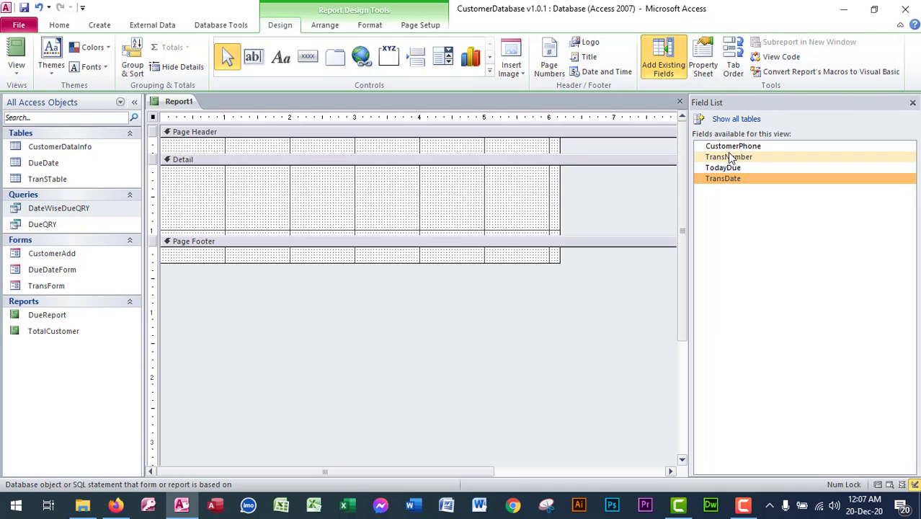
ctrl+click(735, 156)
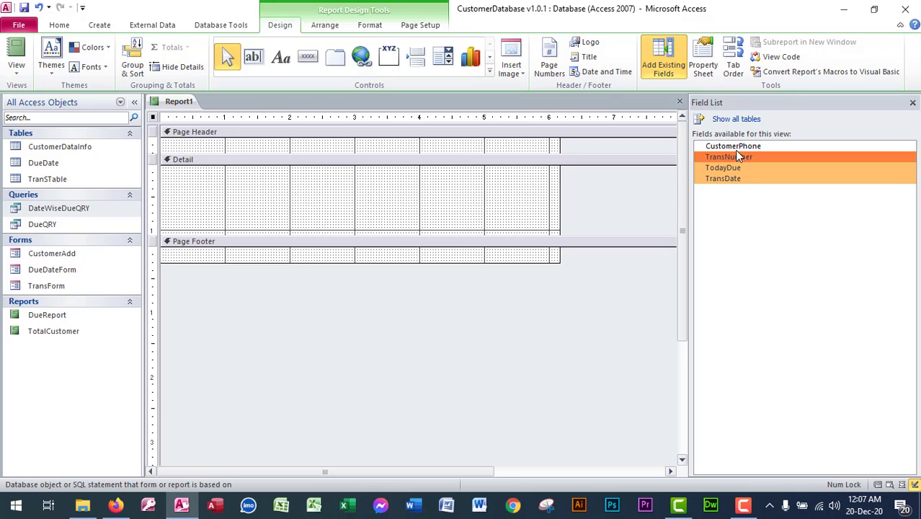
ctrl+click(739, 147)
drag(744, 169, 333, 189)
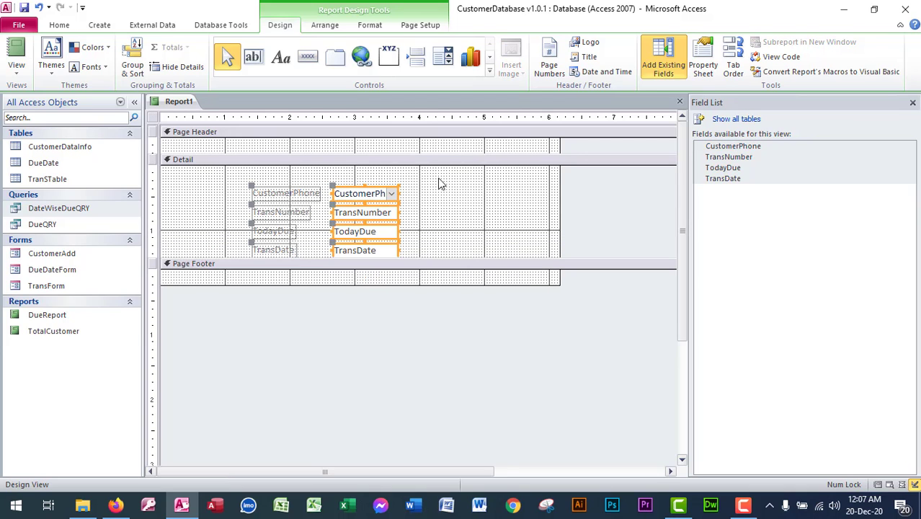
drag(438, 179, 271, 254)
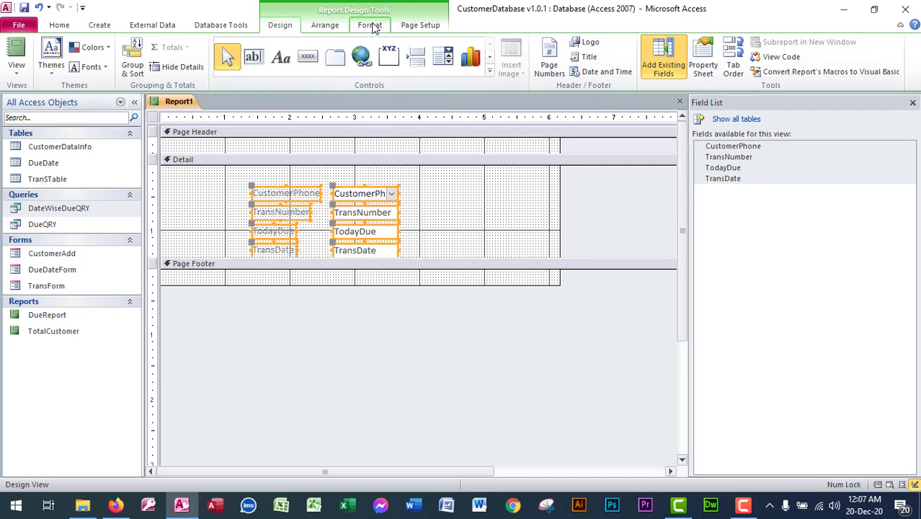
click(325, 24)
click(81, 56)
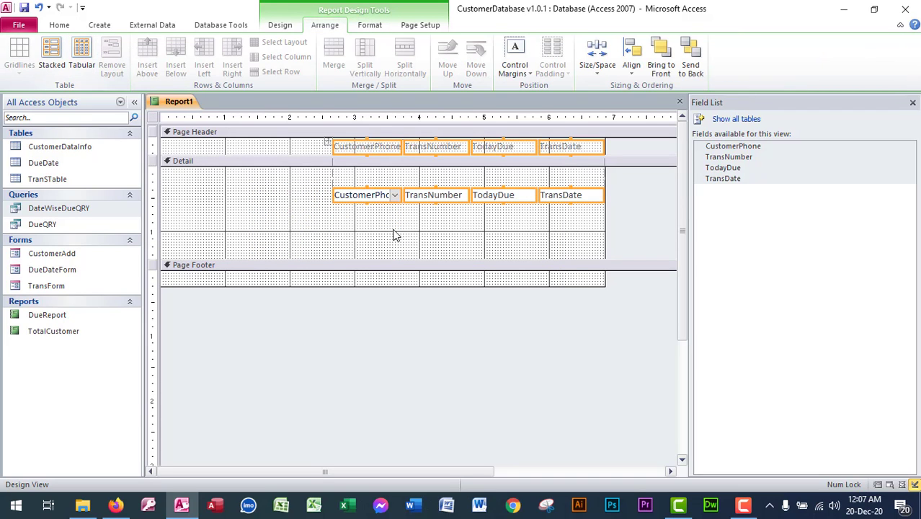
Move the field row to the left edge and top, and shrink Detail to fit
drag(353, 150, 181, 149)
click(353, 187)
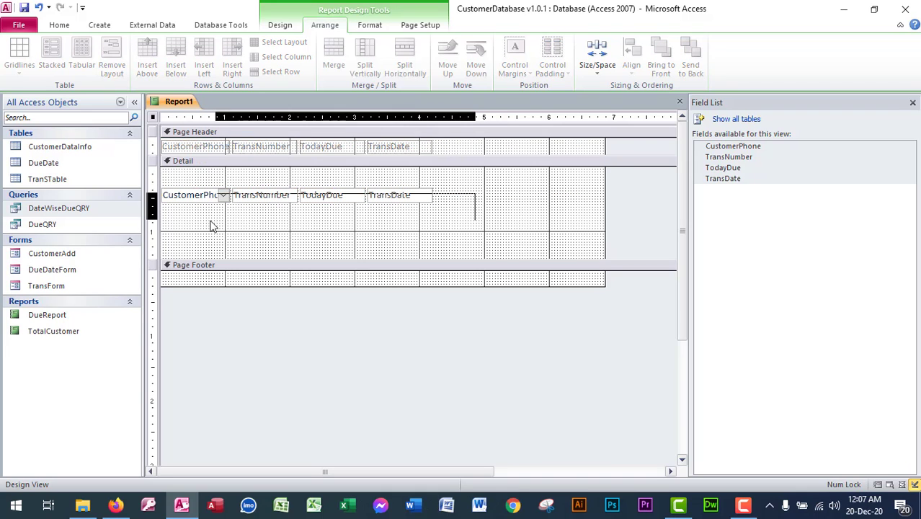
click(151, 200)
drag(247, 191, 237, 170)
click(362, 255)
drag(366, 258, 340, 182)
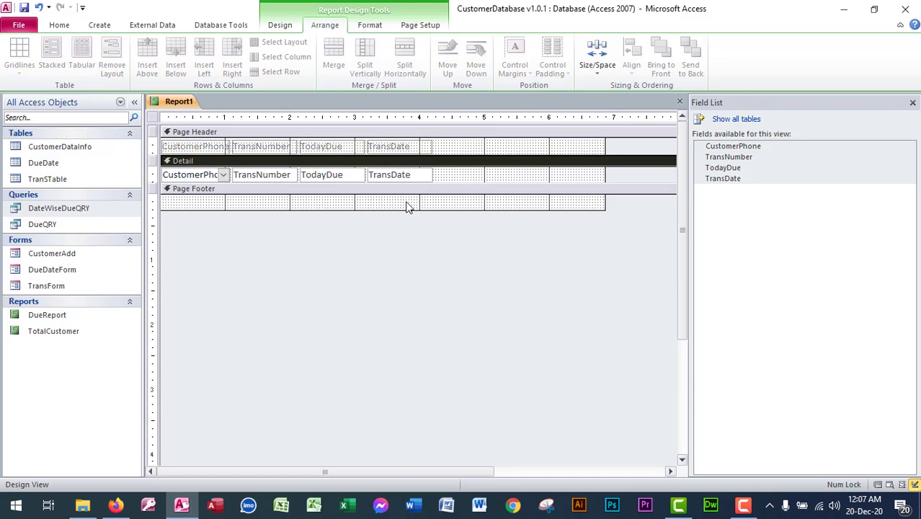
Add Report Header/Footer sections and set the Detail's alternate back colour to None
right_click(465, 180)
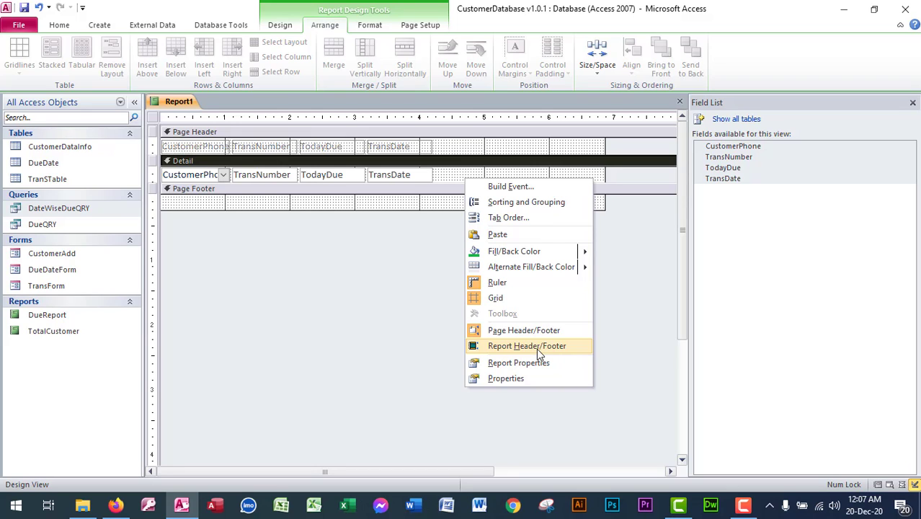
click(495, 347)
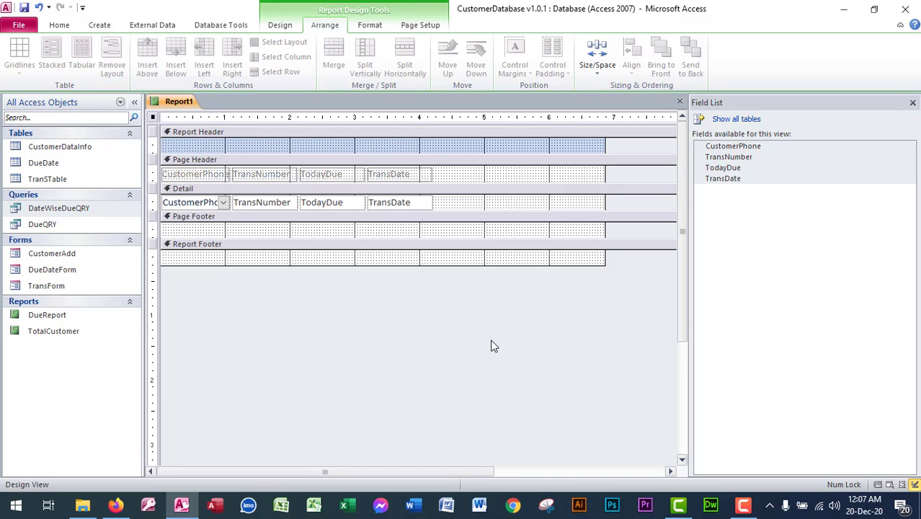
right_click(449, 206)
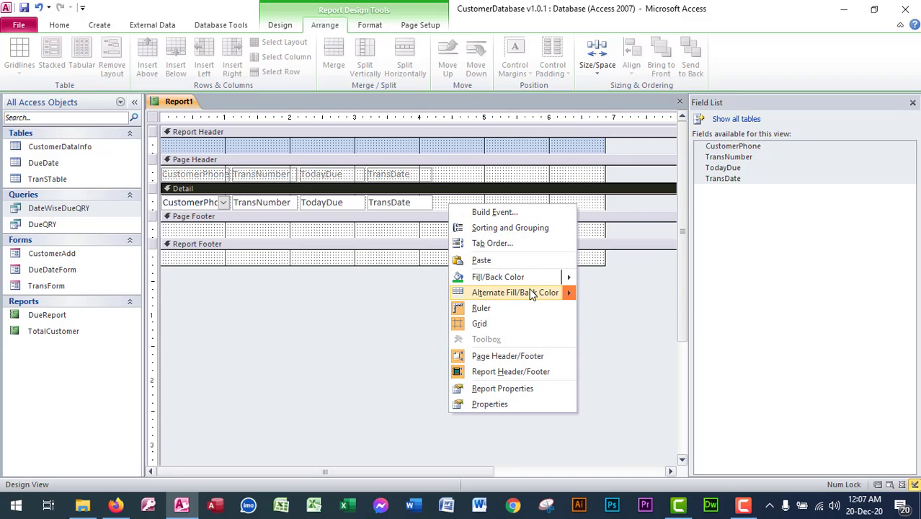
mouse_move(530, 291)
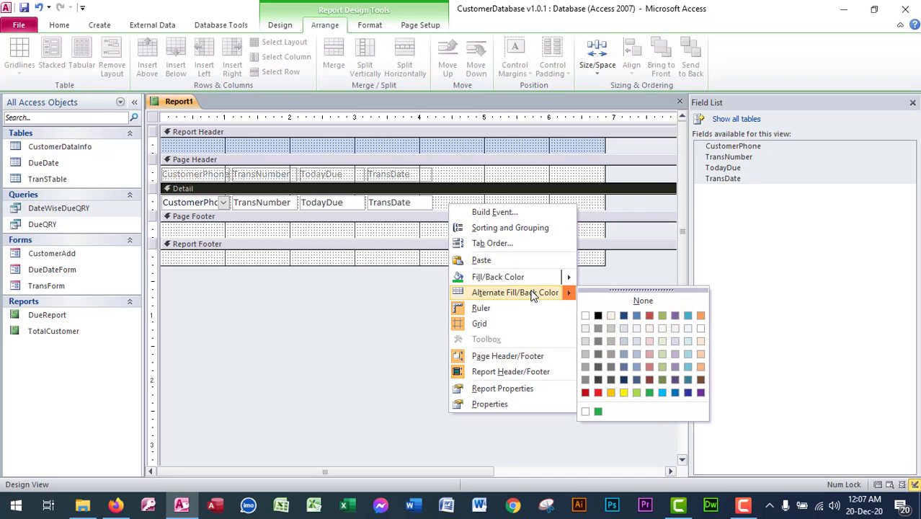
click(642, 301)
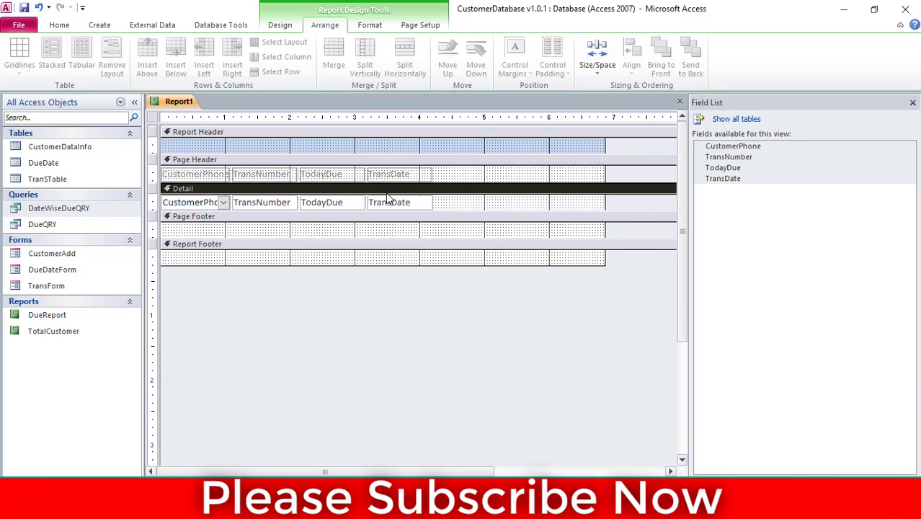
click(260, 146)
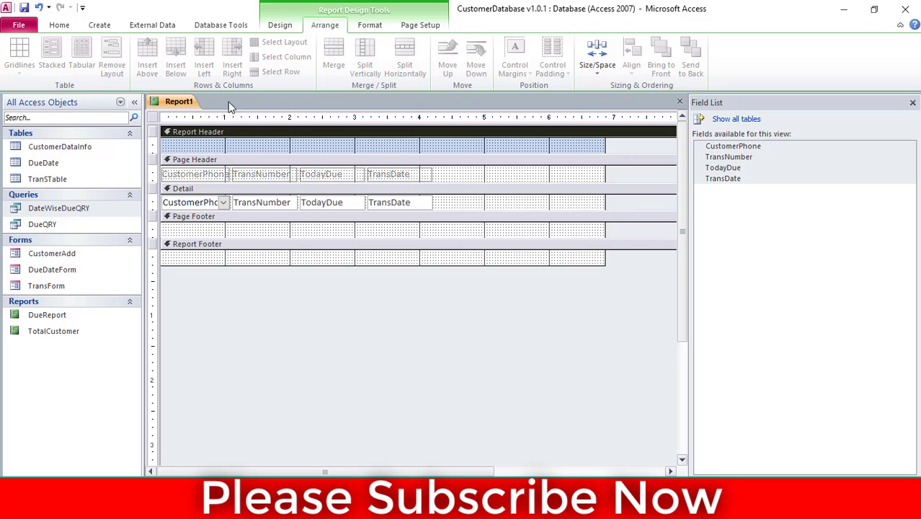
Place a label reading 'Date Wise Due List' in the Report Header
click(279, 25)
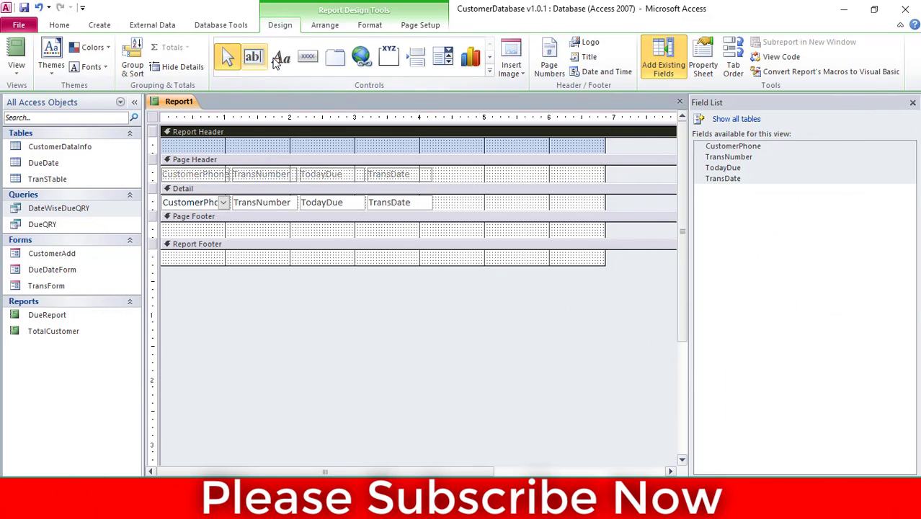
click(281, 56)
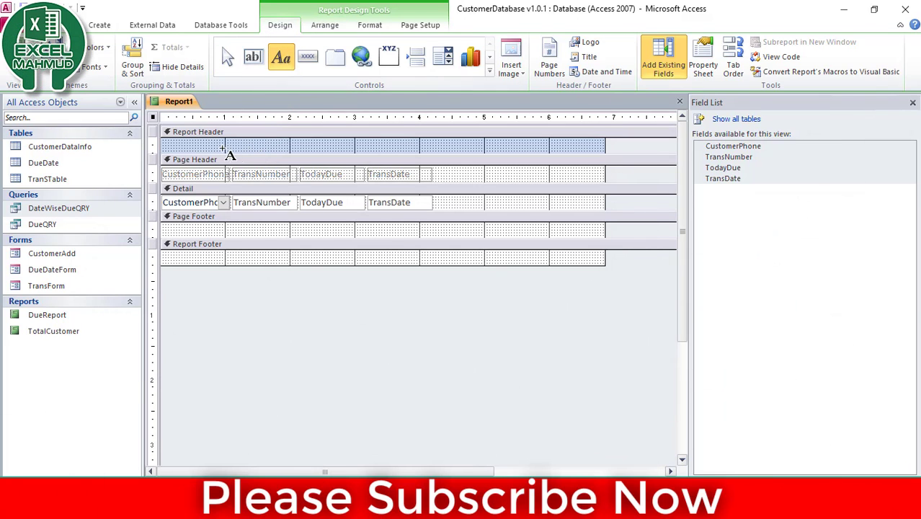
click(217, 150)
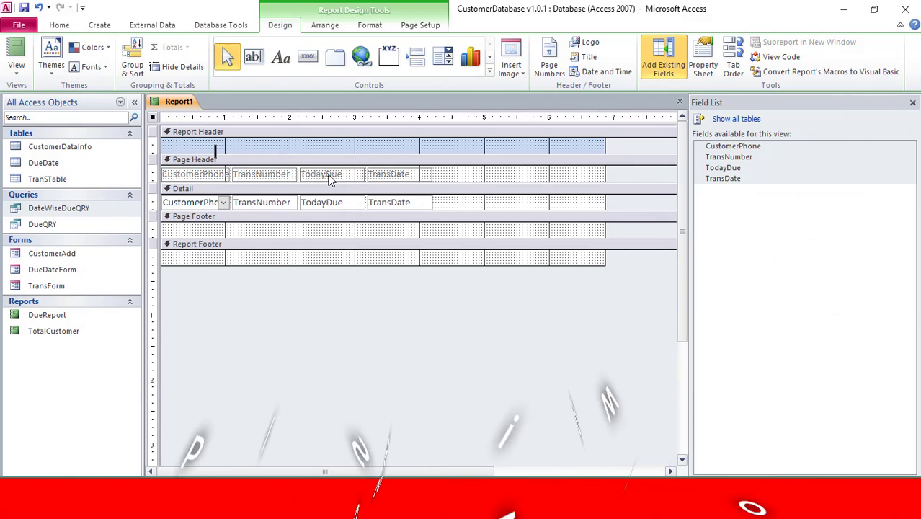
text(Date Wise)
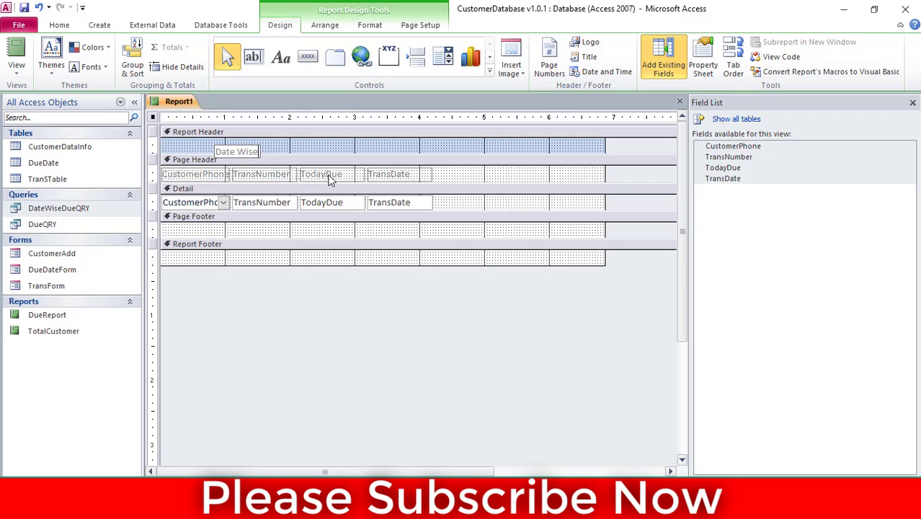
text( Due List)
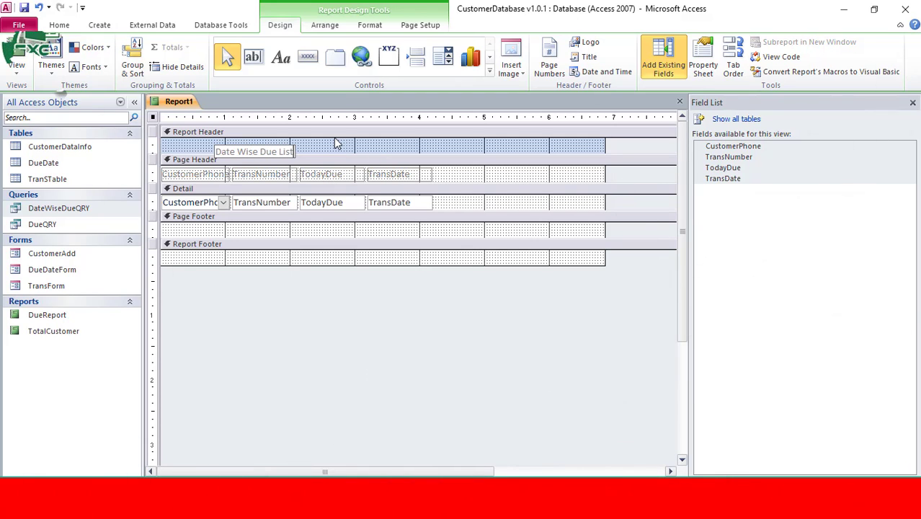
click(335, 144)
click(268, 153)
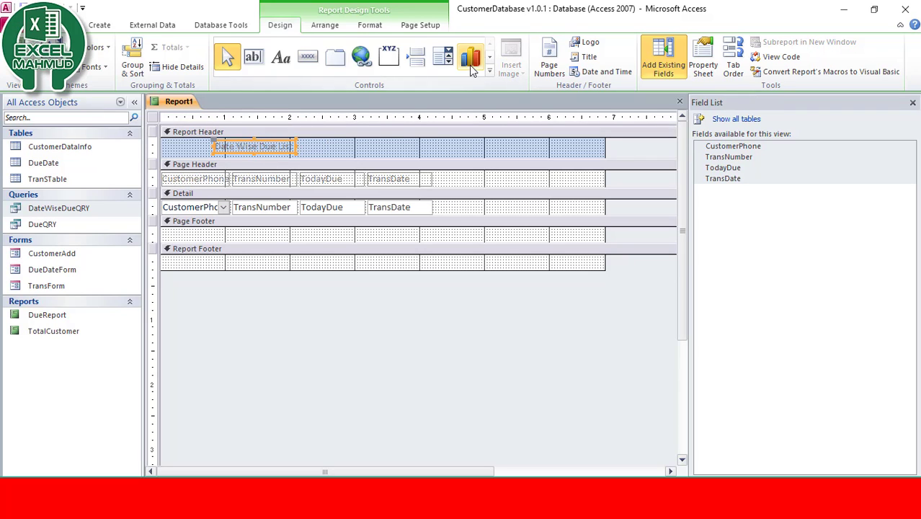
click(420, 24)
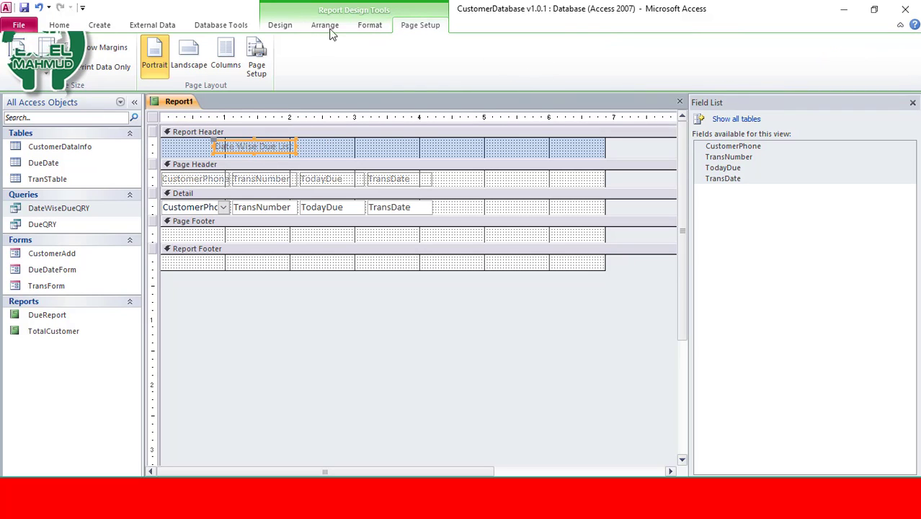
Format the title label bold, in Arial, at 13 point
click(371, 26)
click(595, 57)
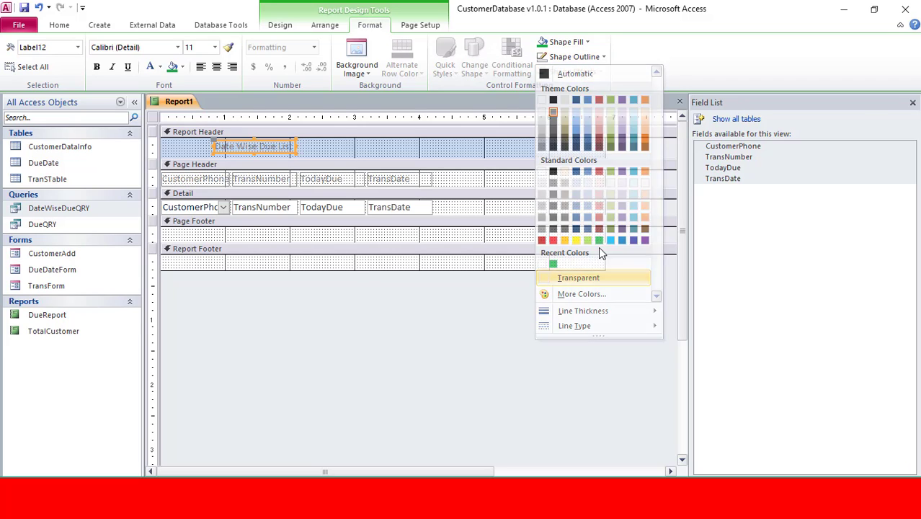
click(569, 57)
click(562, 41)
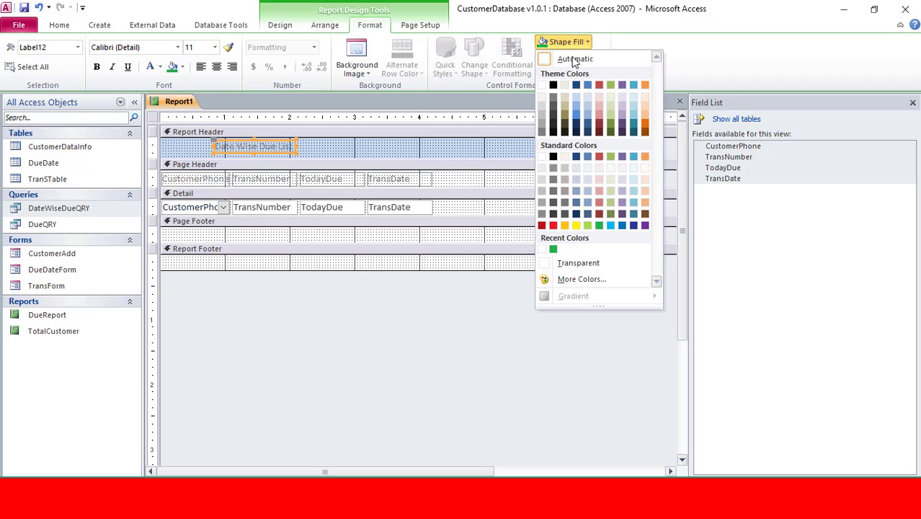
click(97, 67)
click(152, 48)
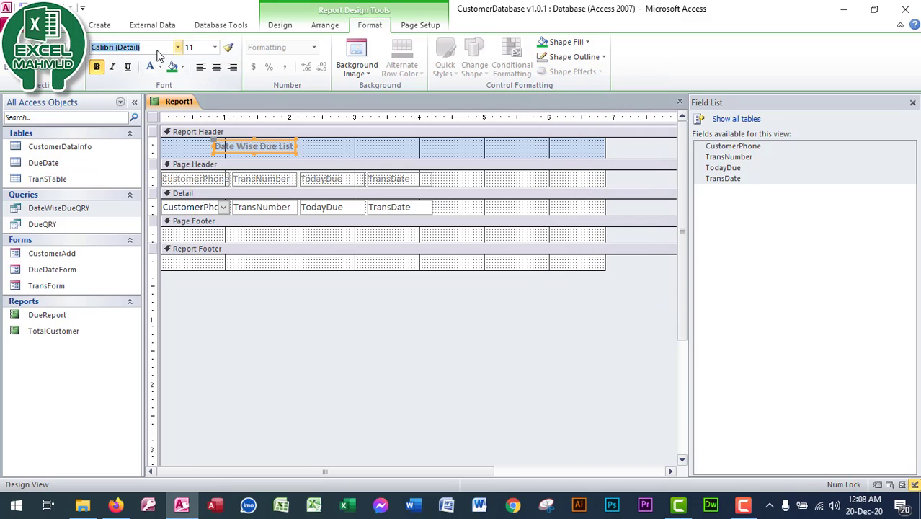
text(Alrial)
key(Return)
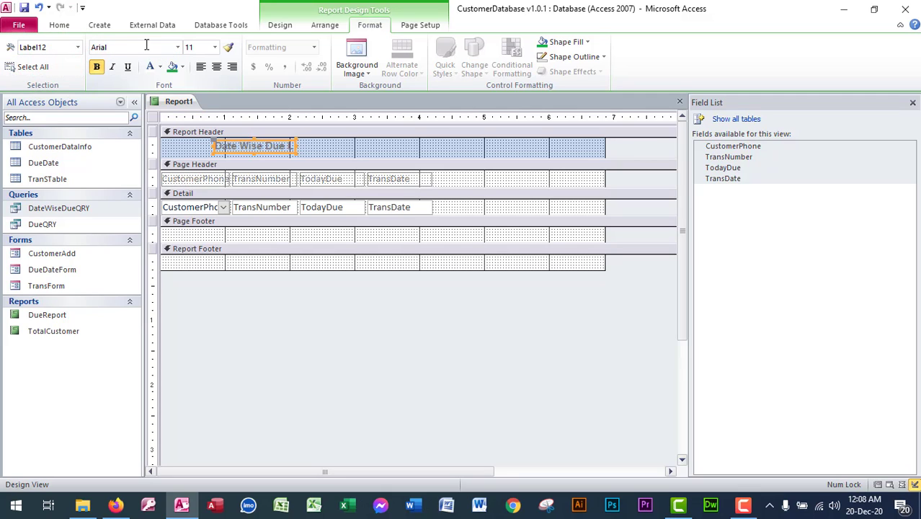
click(192, 47)
text(13)
key(Return)
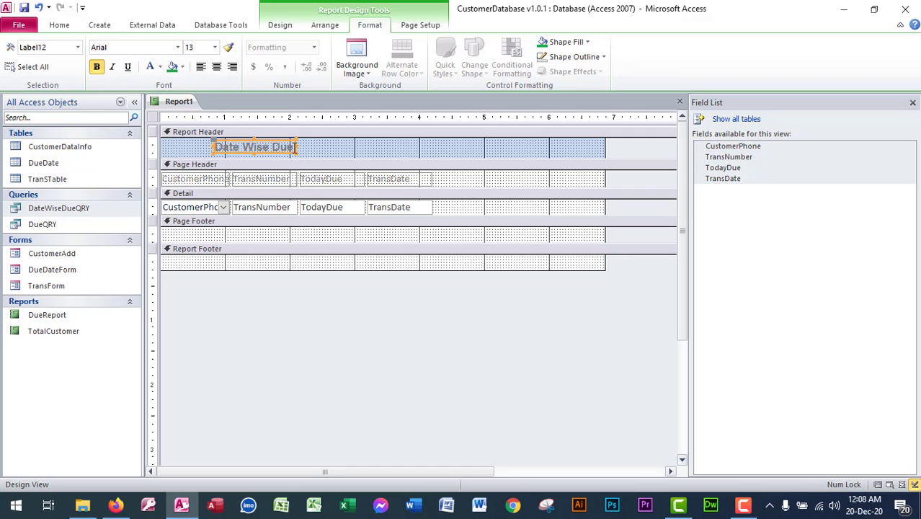
Widen and centre the title, nudge it left, and collapse the Page Footer
click(296, 147)
drag(296, 147, 549, 154)
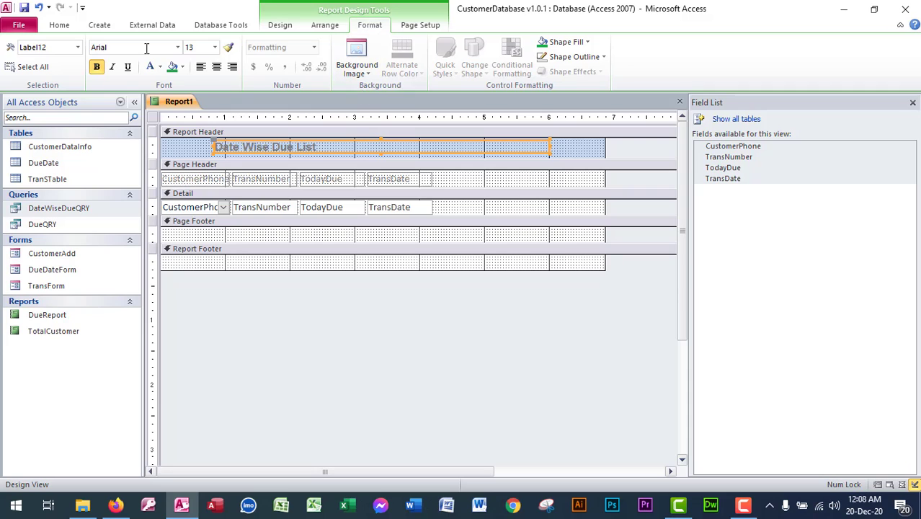
click(217, 67)
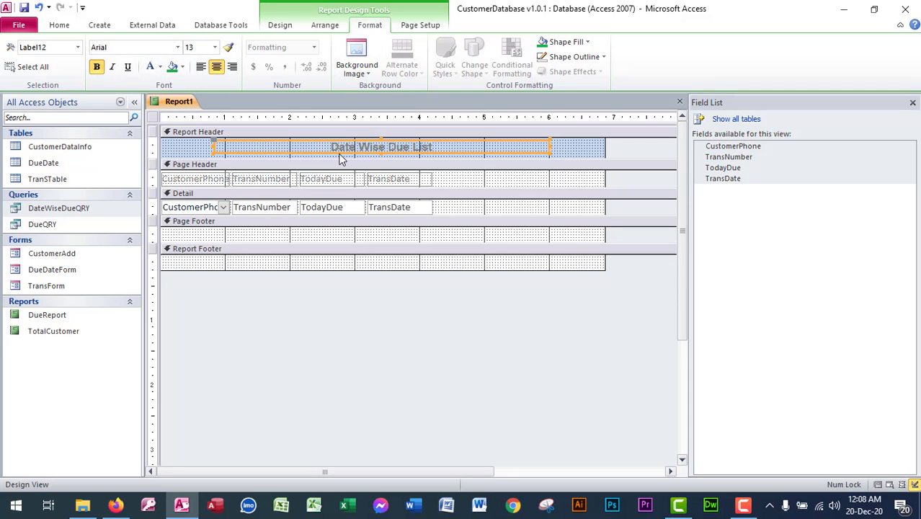
drag(342, 160, 332, 157)
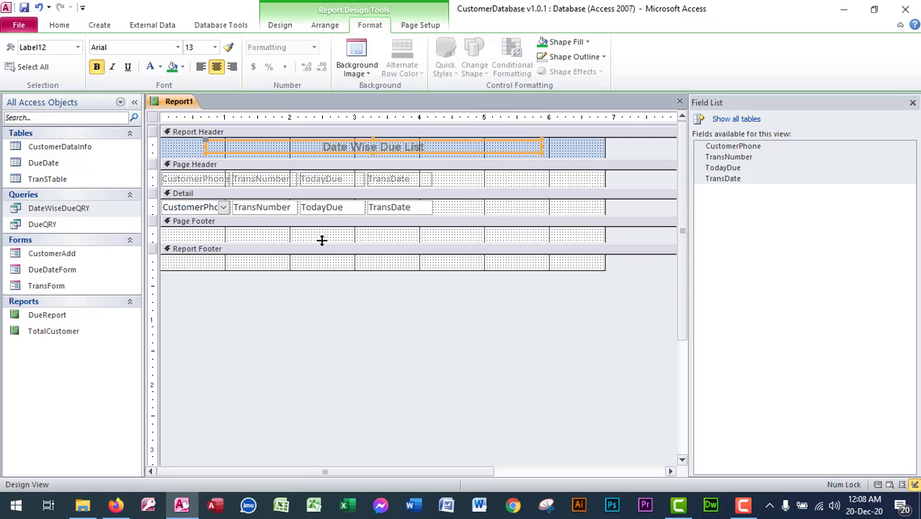
drag(321, 240, 327, 221)
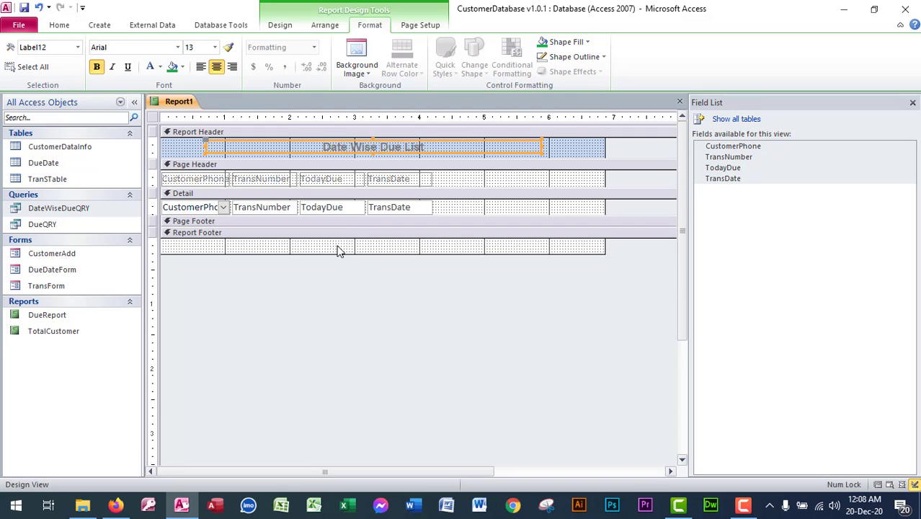
Add a text box to the Report Footer with its label renamed 'Total Due'
click(343, 247)
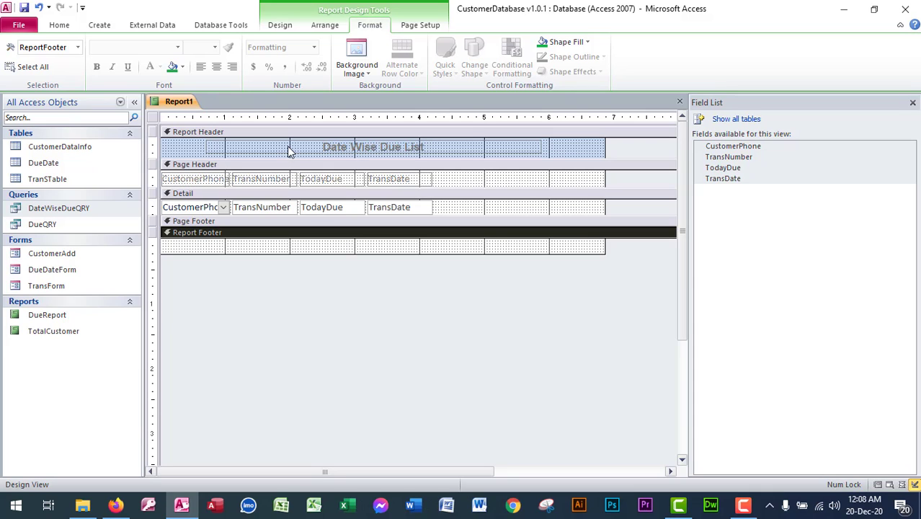
click(280, 28)
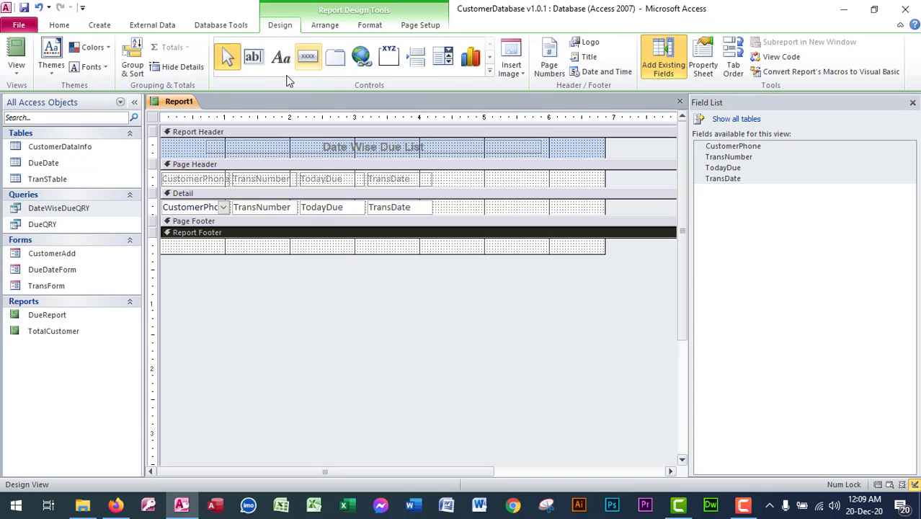
click(253, 59)
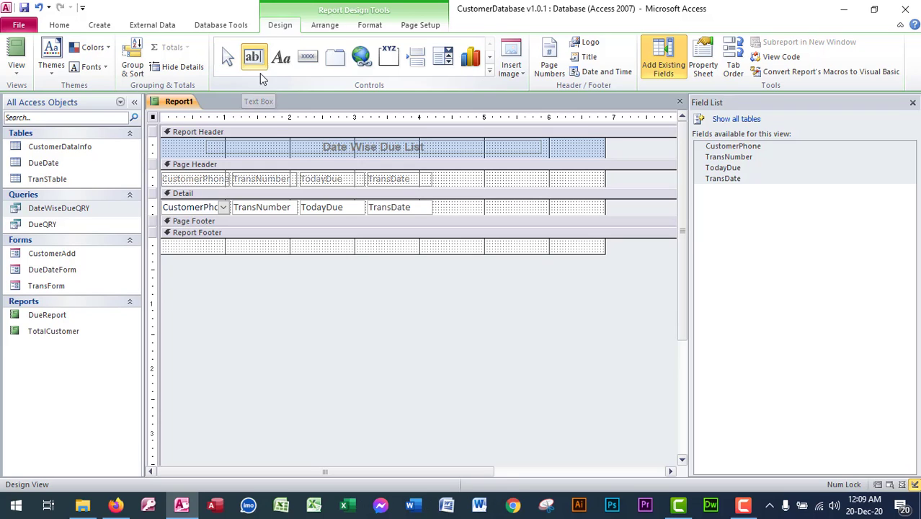
click(301, 240)
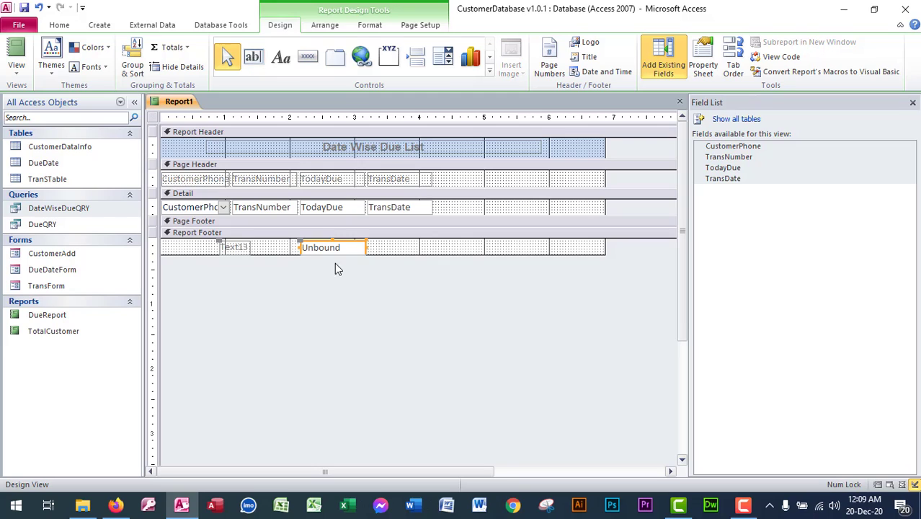
click(237, 246)
double_click(240, 246)
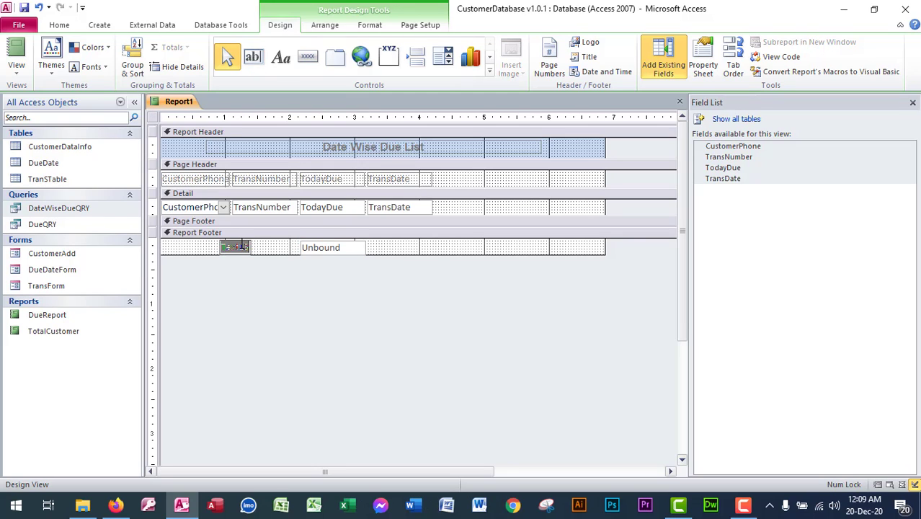
text(Total Due)
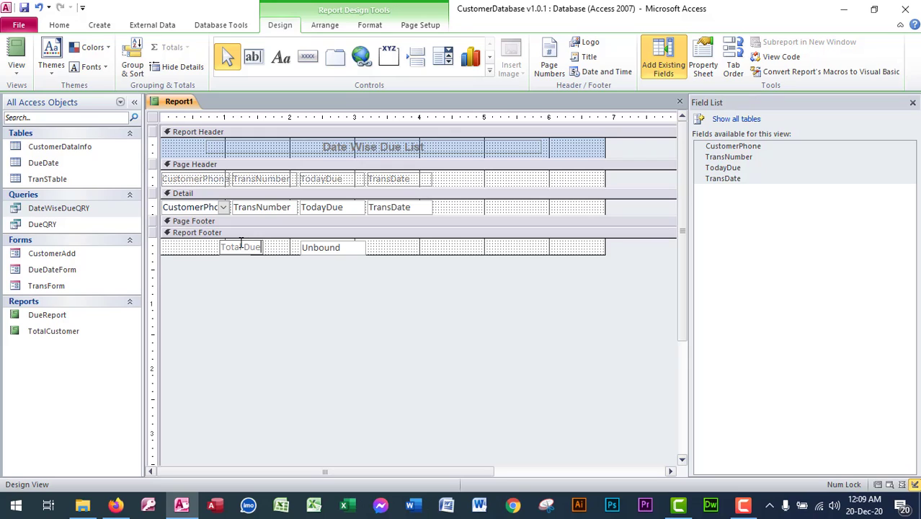
key(Return)
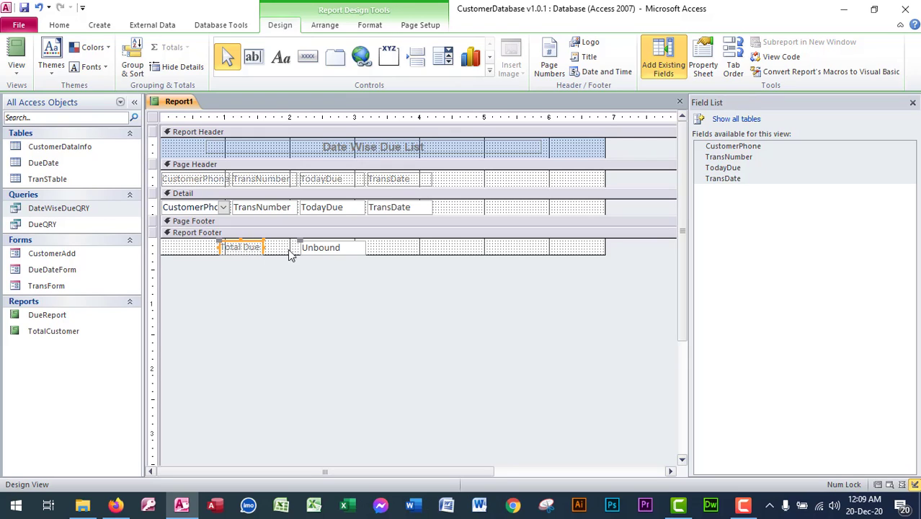
Enter the formula =Sum([TodayDue]) in the footer text box
click(319, 249)
click(337, 248)
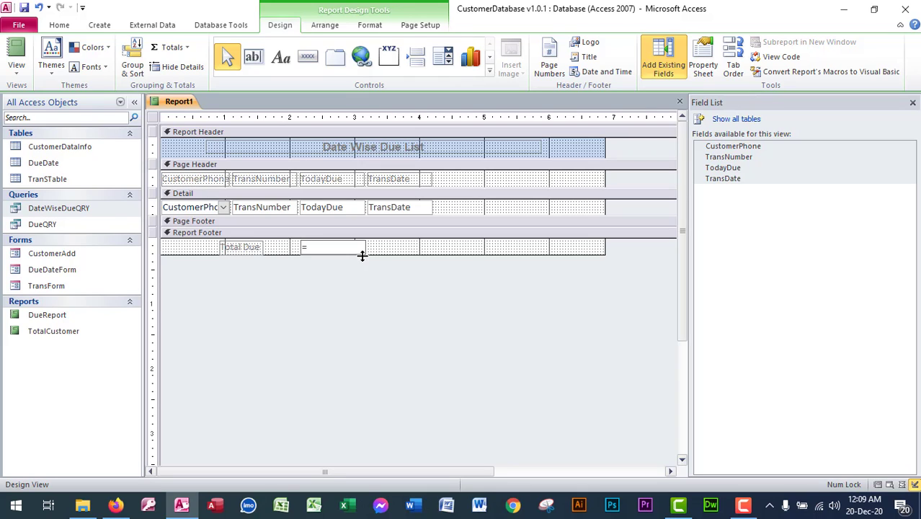
text(=sum()
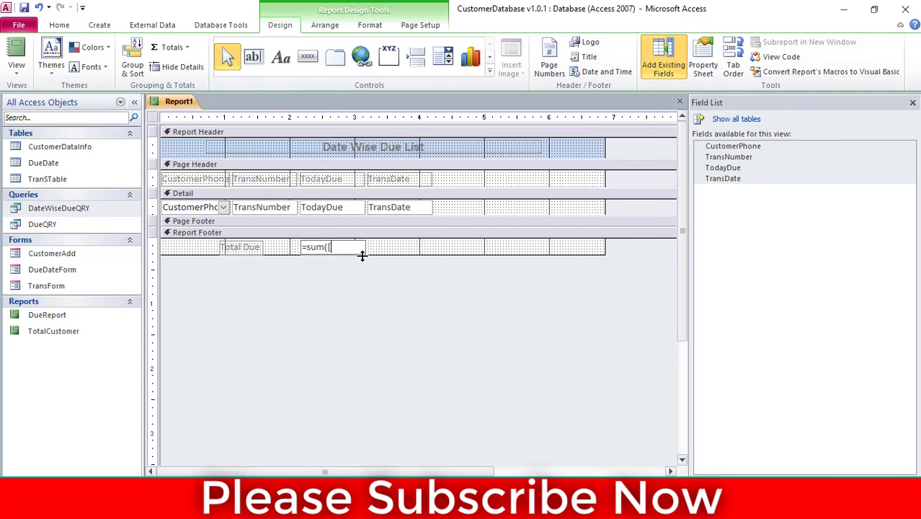
text([To)
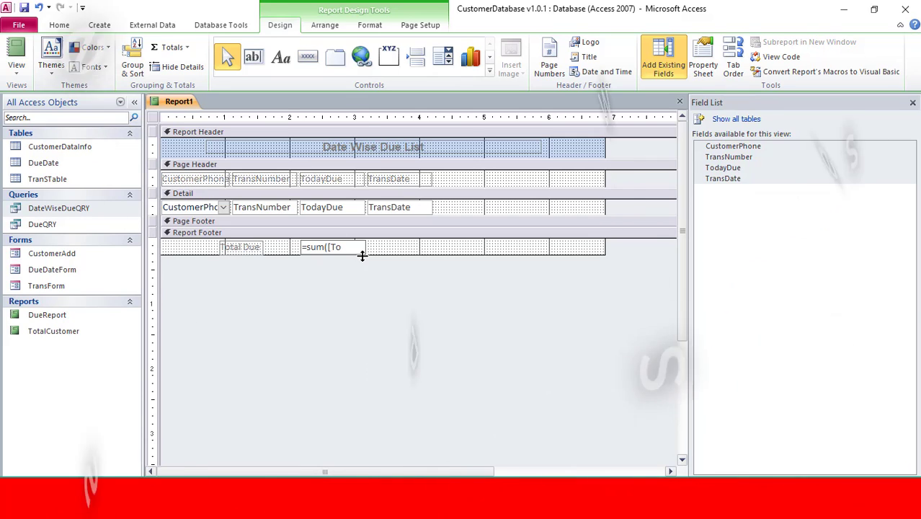
text(dayDue)
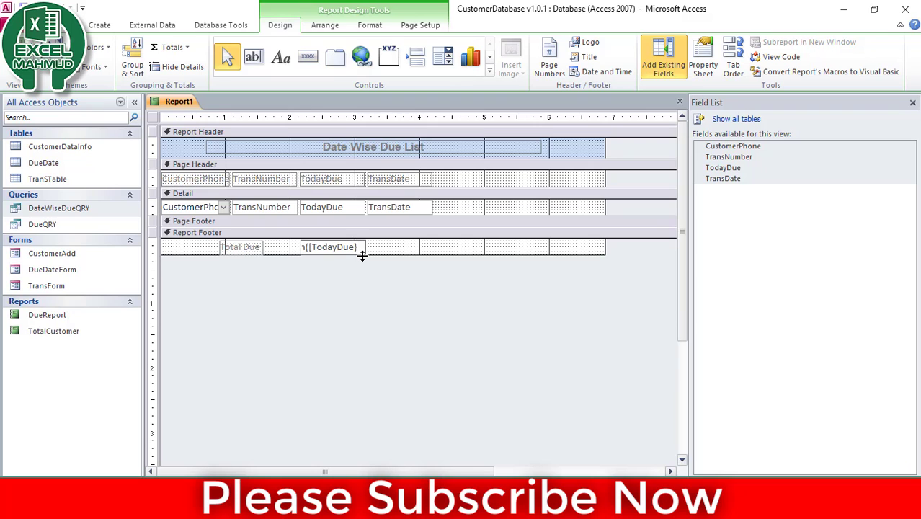
text(]))
key(BackSpace)
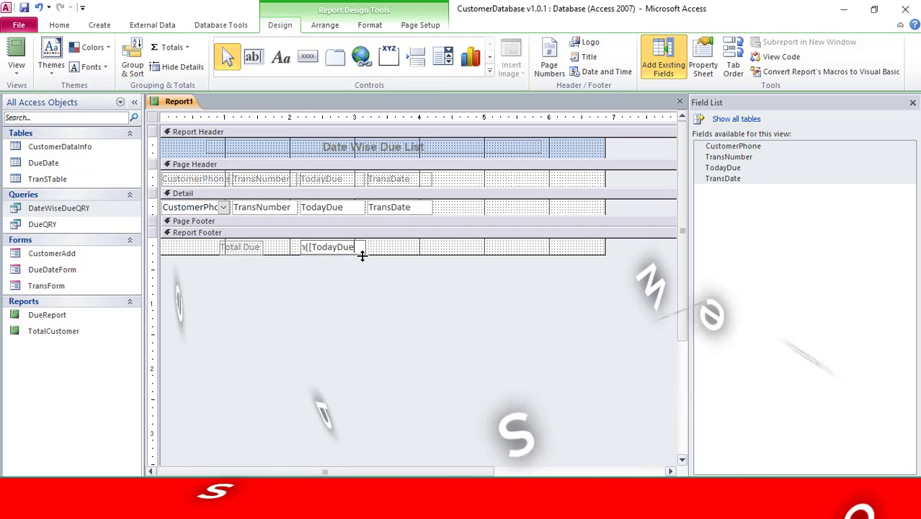
text())
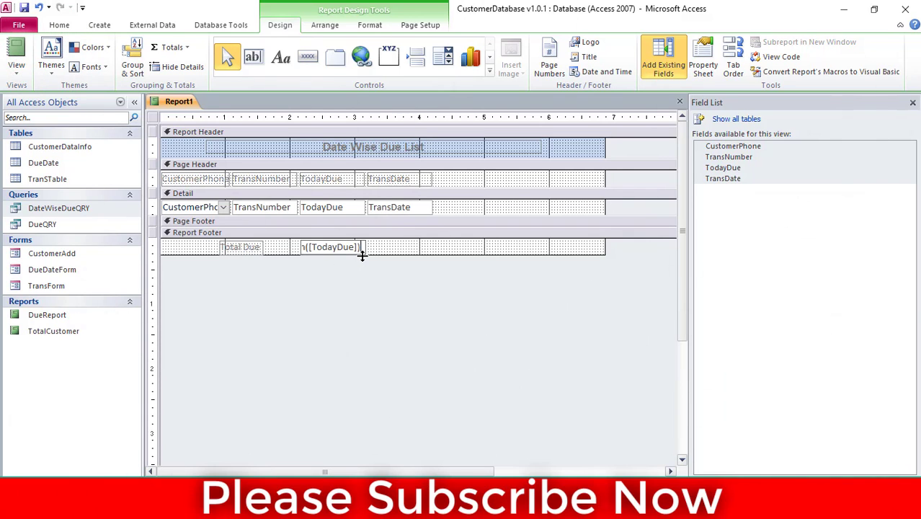
click(396, 249)
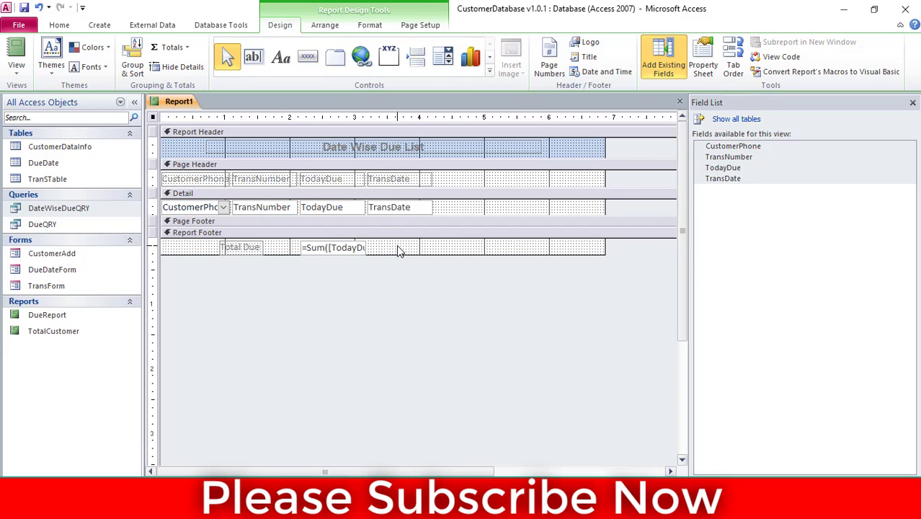
click(348, 248)
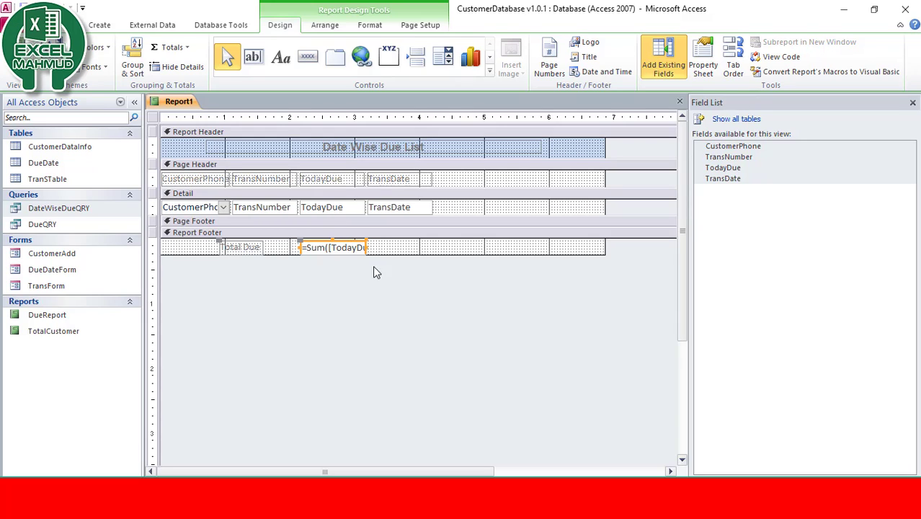
Select all report controls and set their font colour to Automatic black
click(412, 252)
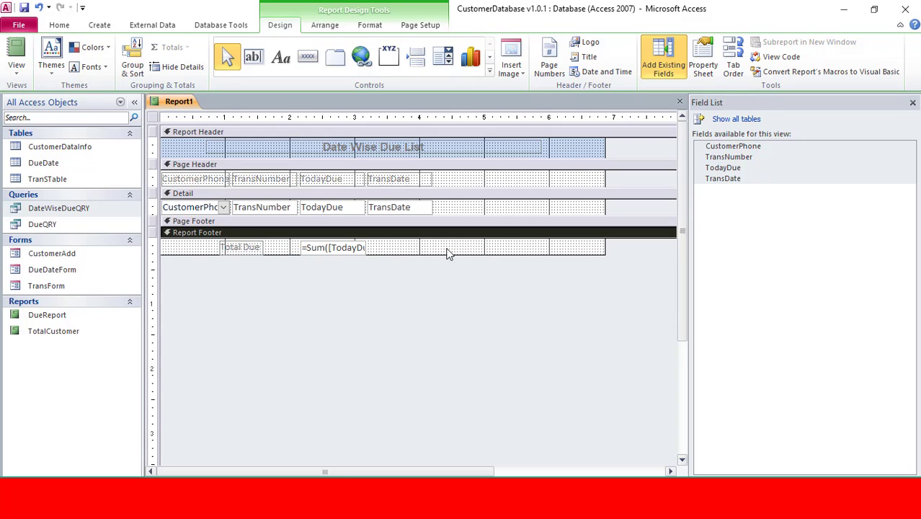
key(ctrl+a)
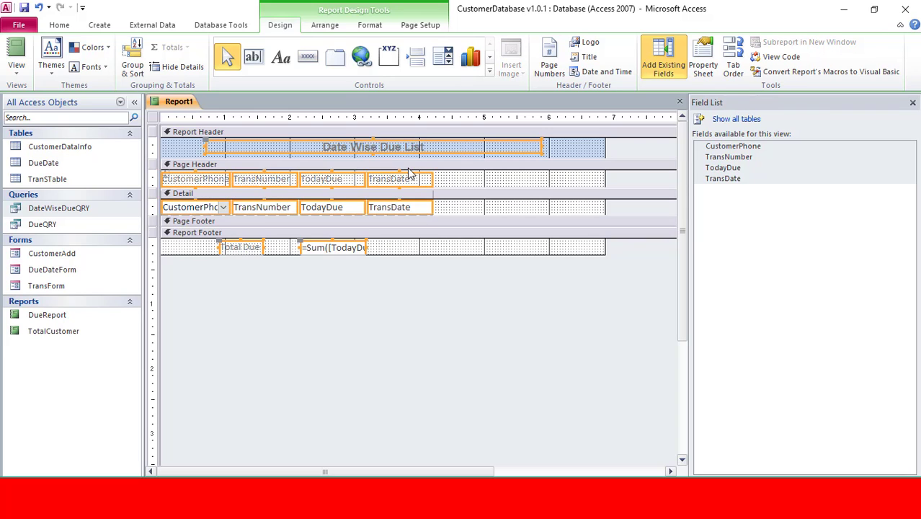
click(61, 25)
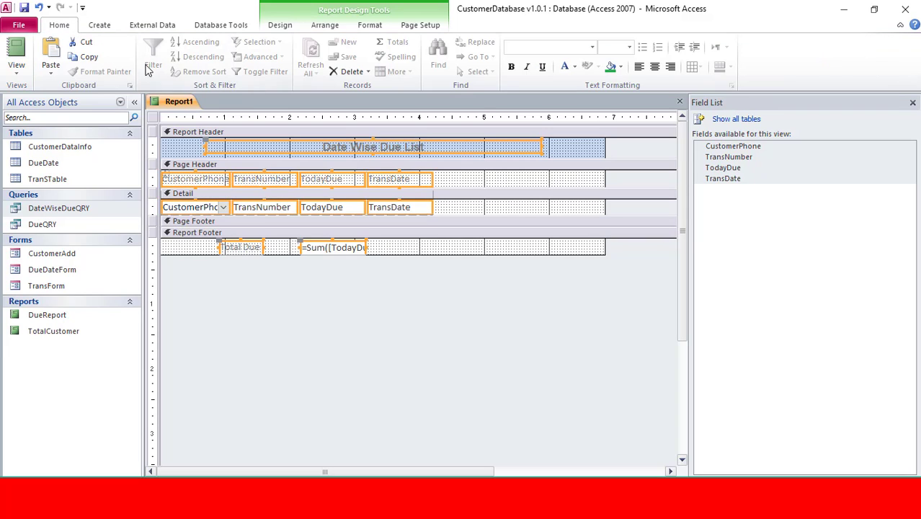
click(512, 67)
click(575, 67)
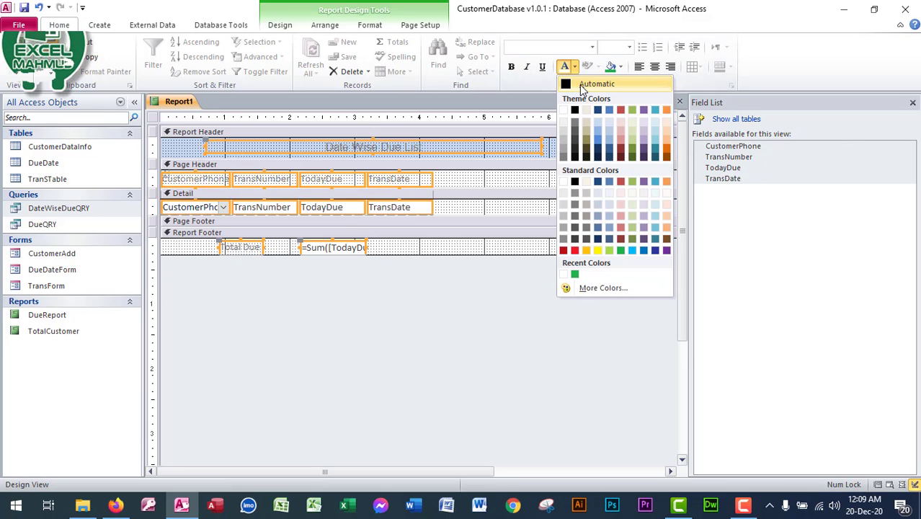
click(580, 83)
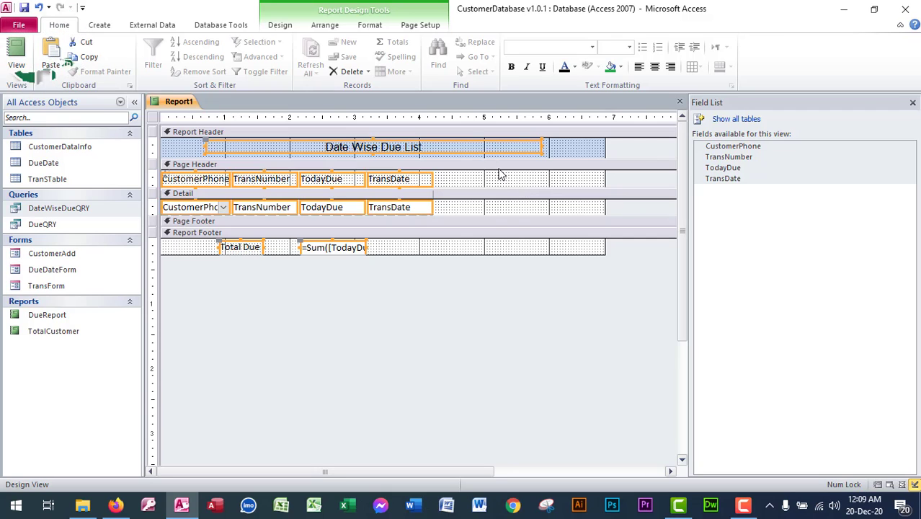
Deselect the report controls by clicking an empty area
click(499, 175)
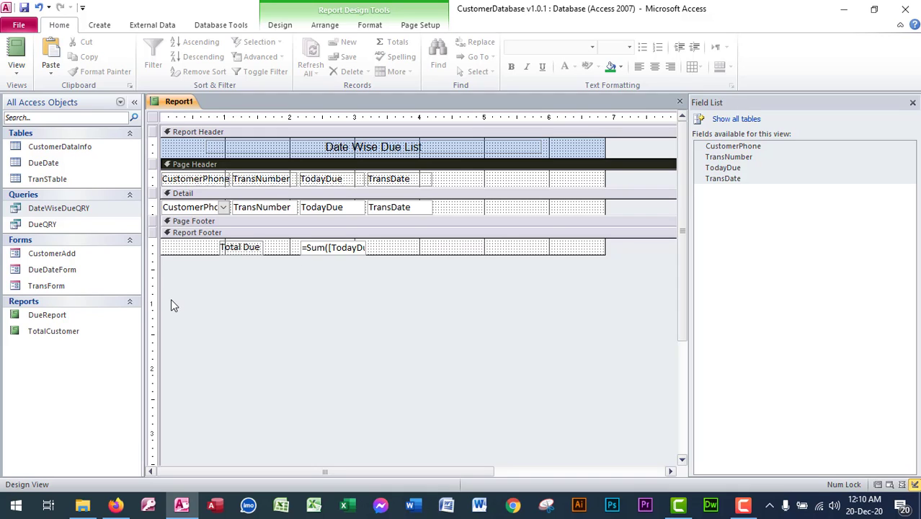
Save the report under the name DatewiseTotalDueRPT
key(ctrl+s)
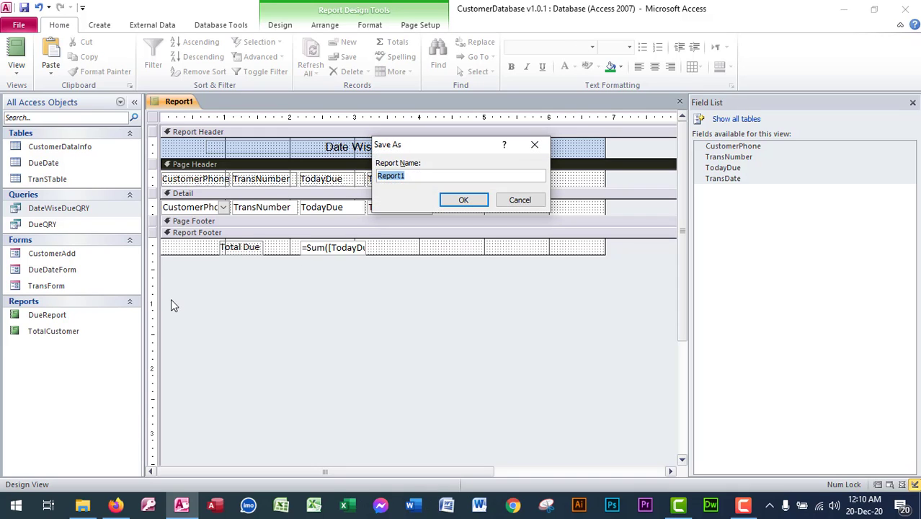
text(DatewiseTotalDueRPT)
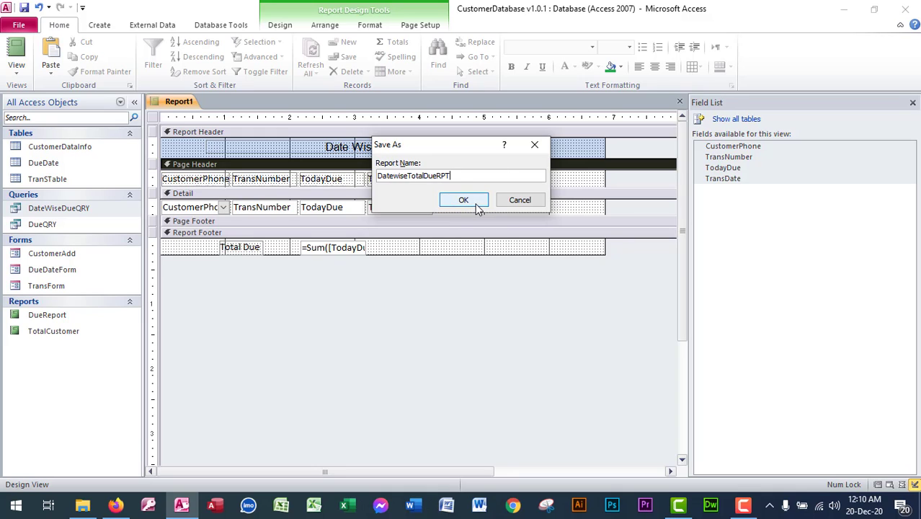
drag(434, 180, 369, 180)
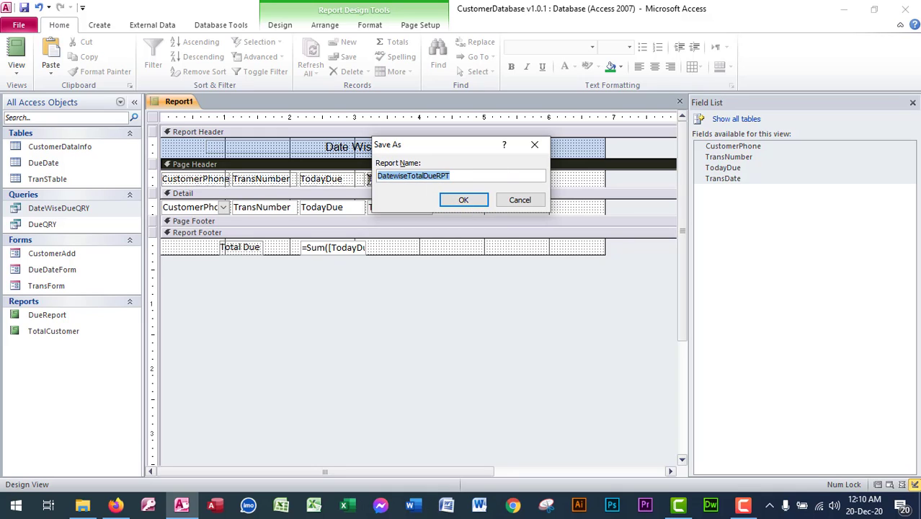
click(470, 202)
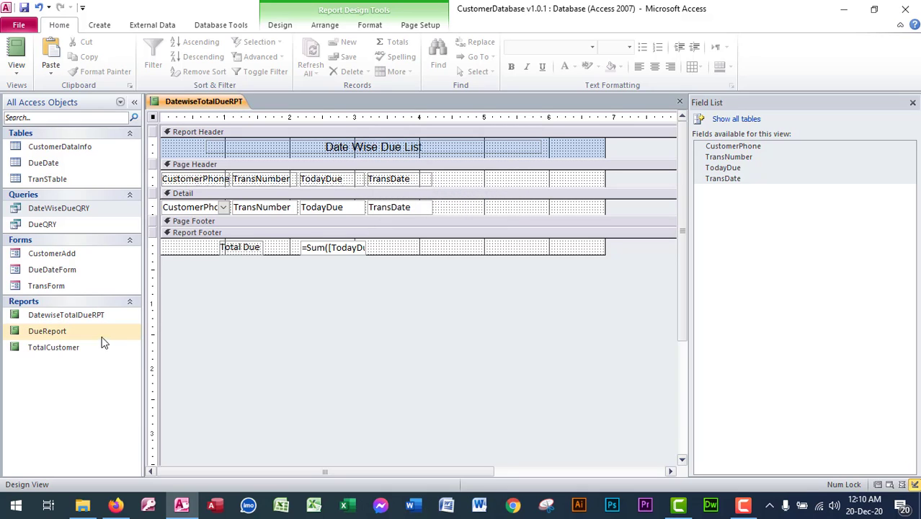
key(ctrl+w)
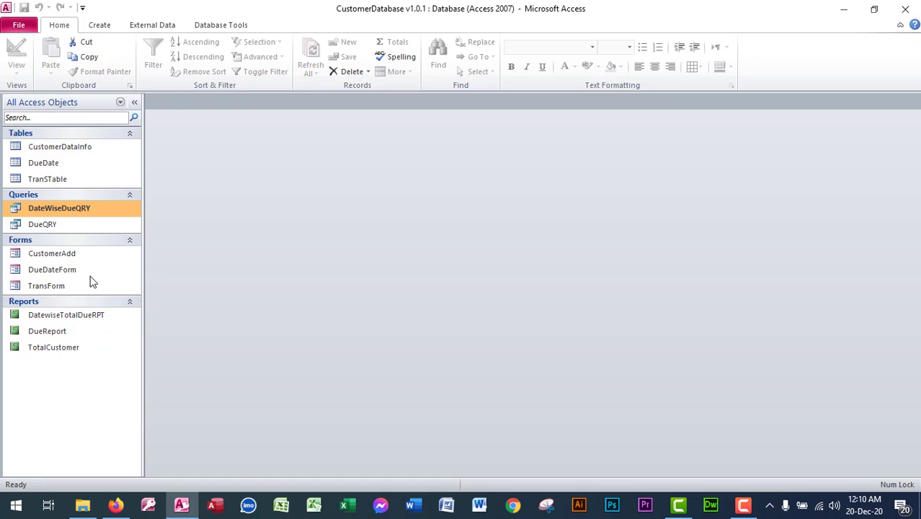
click(74, 315)
double_click(74, 314)
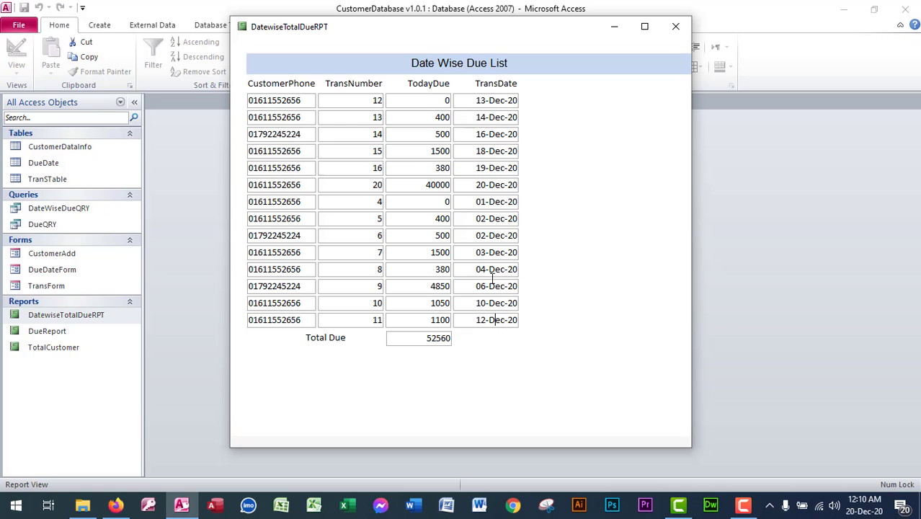
drag(496, 320, 476, 320)
click(532, 239)
click(675, 29)
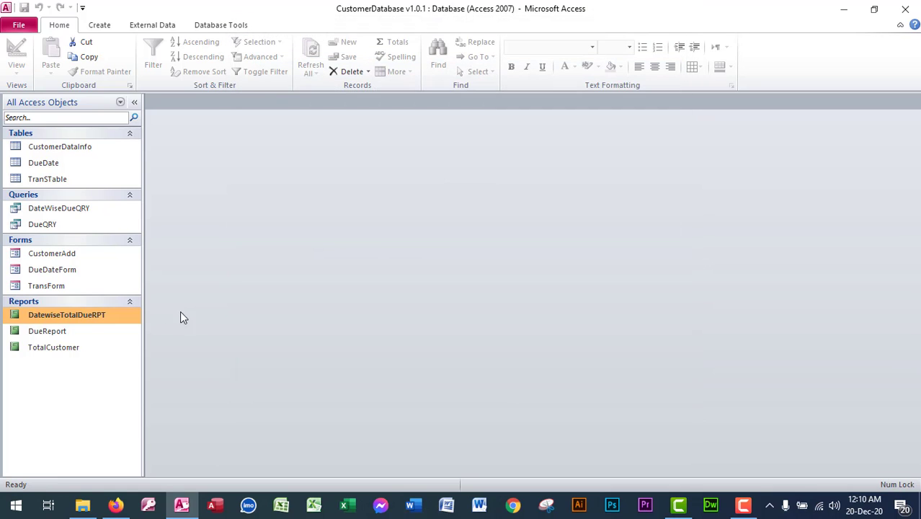
Reopen DatewiseTotalDueRPT in Design View and review the TodayDue and report properties
right_click(76, 320)
click(122, 130)
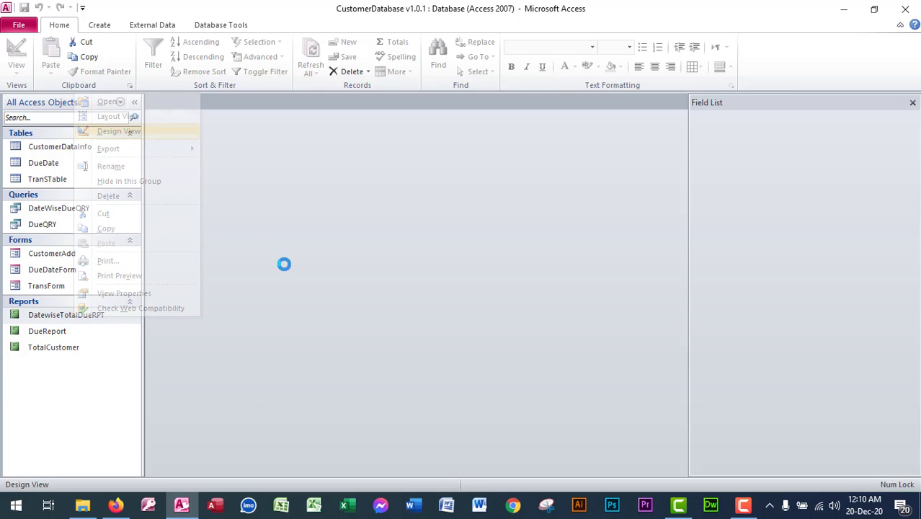
click(351, 211)
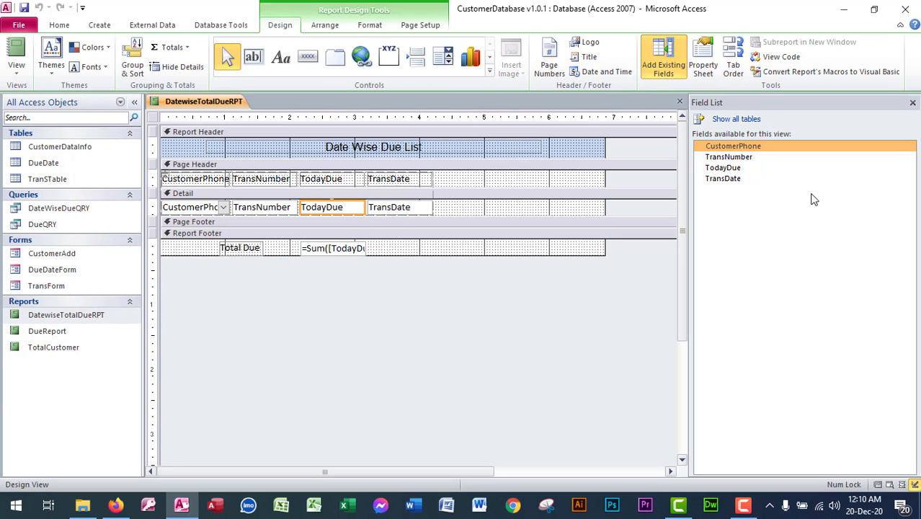
click(704, 59)
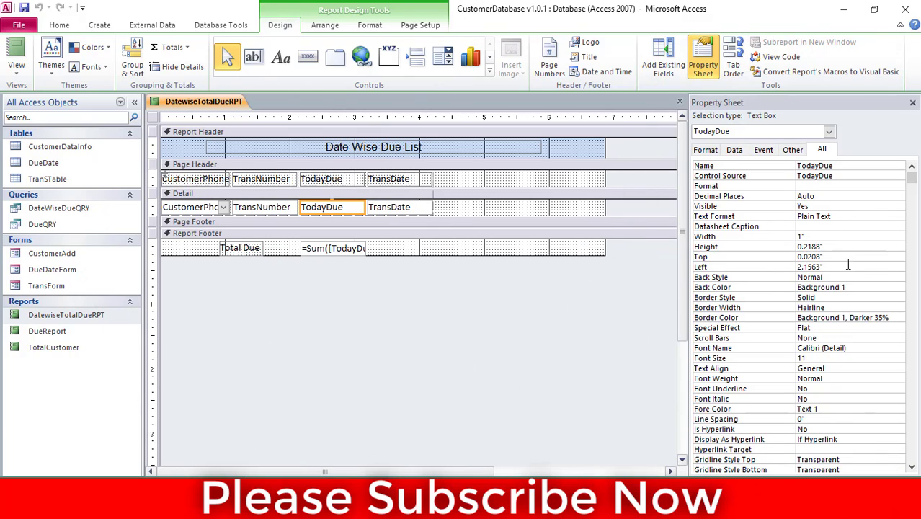
scroll(847, 265, down, 3)
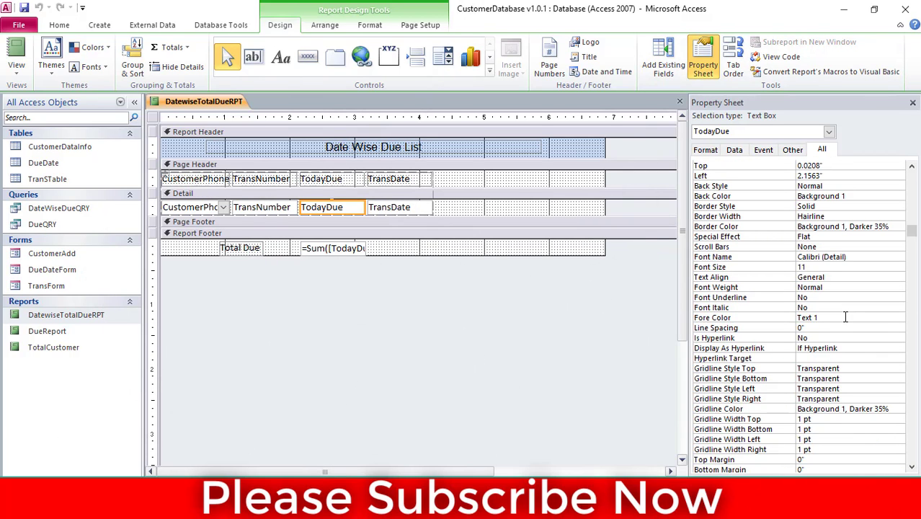
scroll(845, 317, down, 5)
click(549, 372)
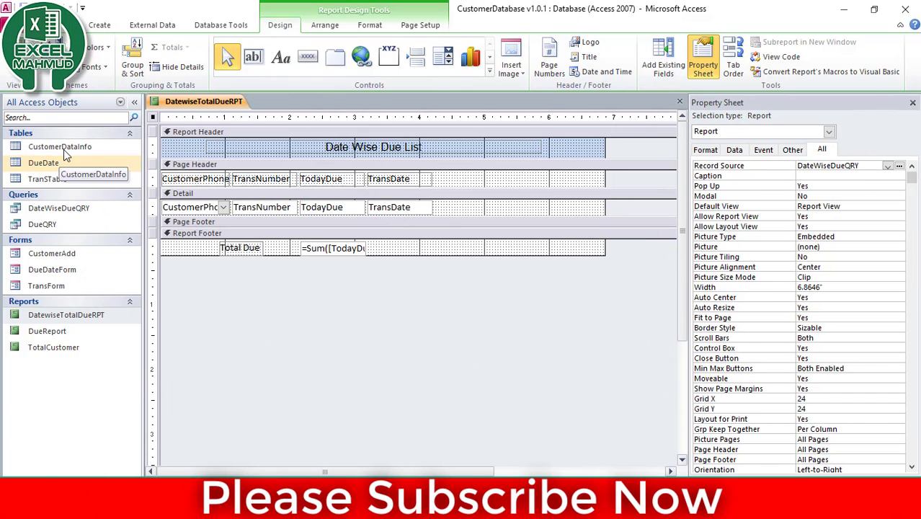
click(61, 182)
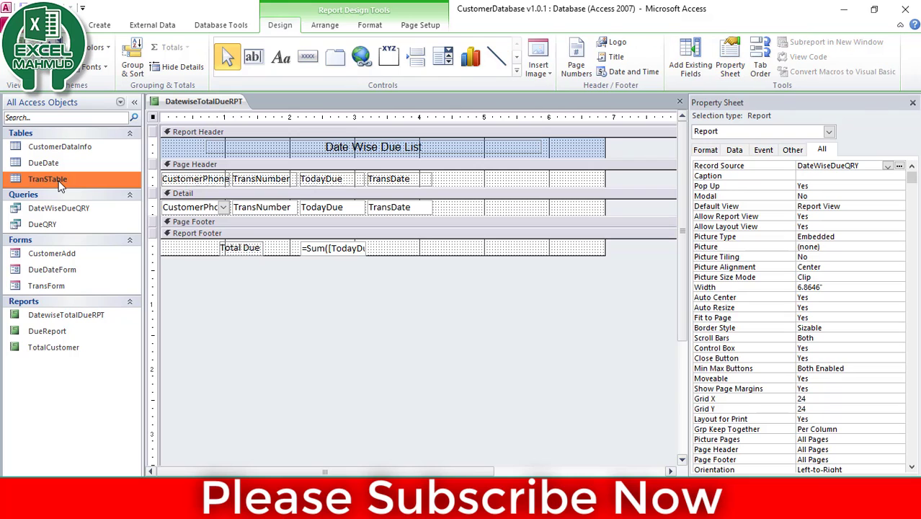
View TransTable's records sorted by TransDate, newest then oldest first, and close the tabs
right_click(61, 184)
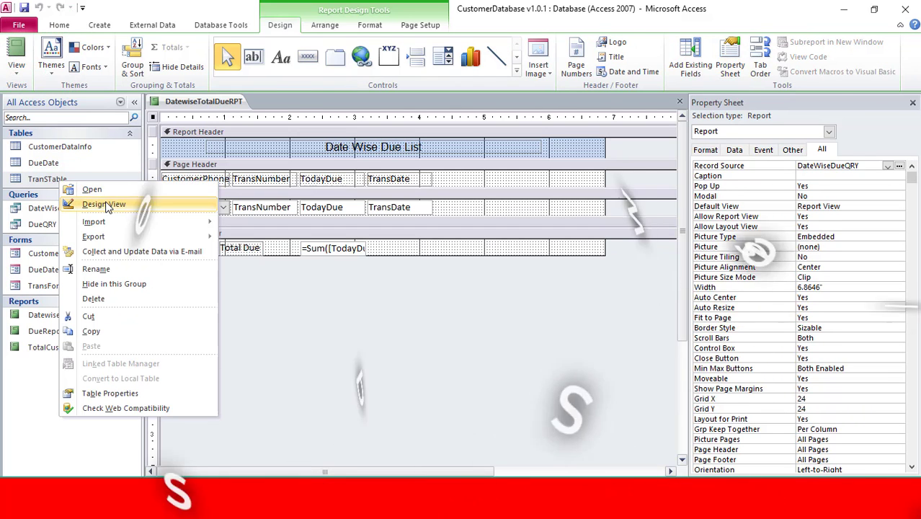
click(95, 206)
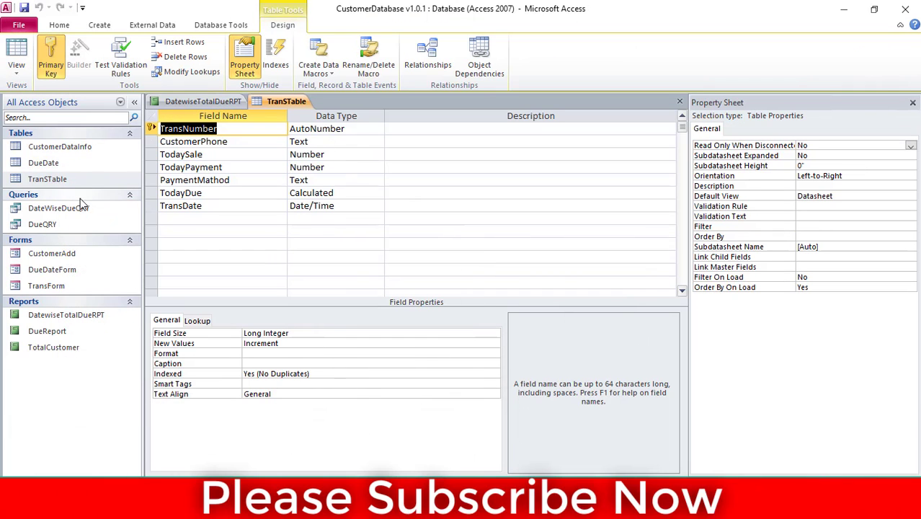
double_click(47, 180)
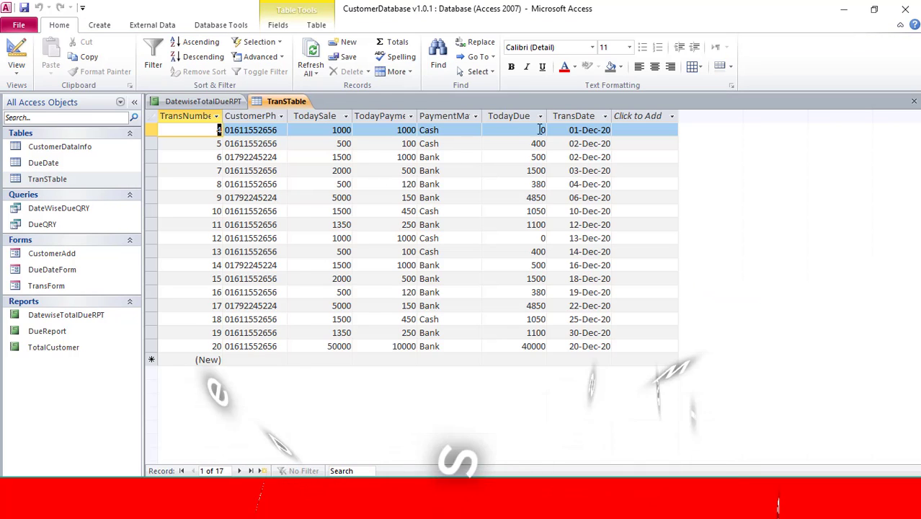
click(606, 116)
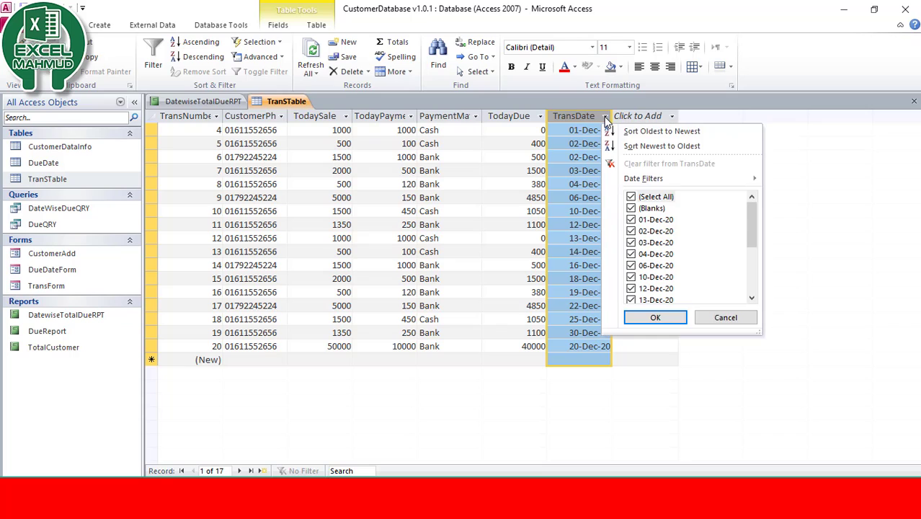
click(653, 147)
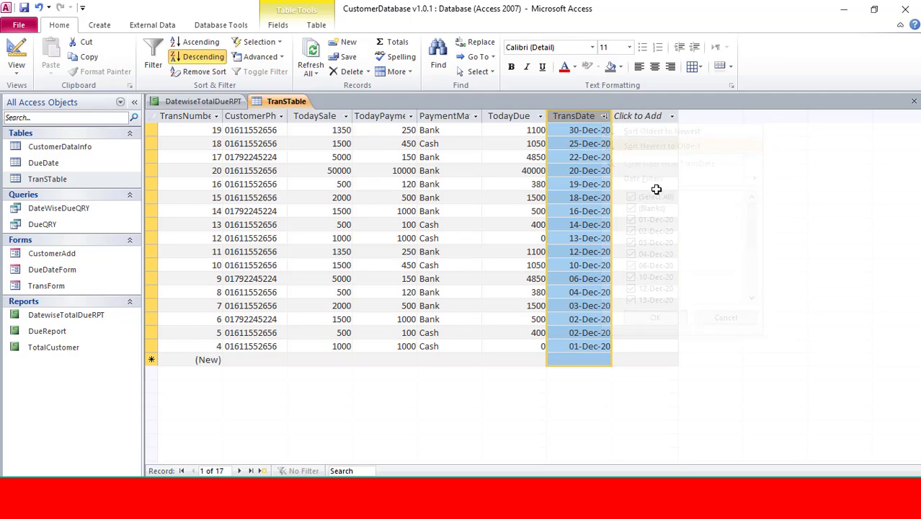
click(605, 117)
click(627, 134)
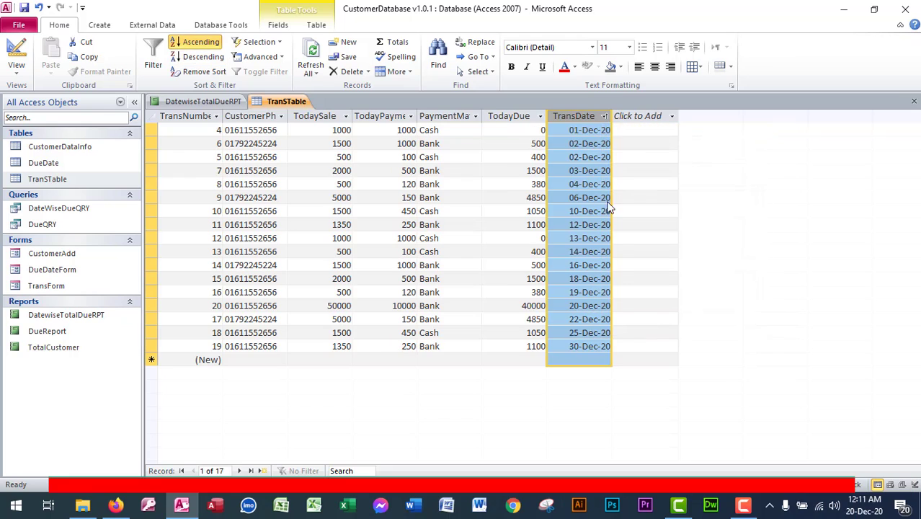
click(600, 211)
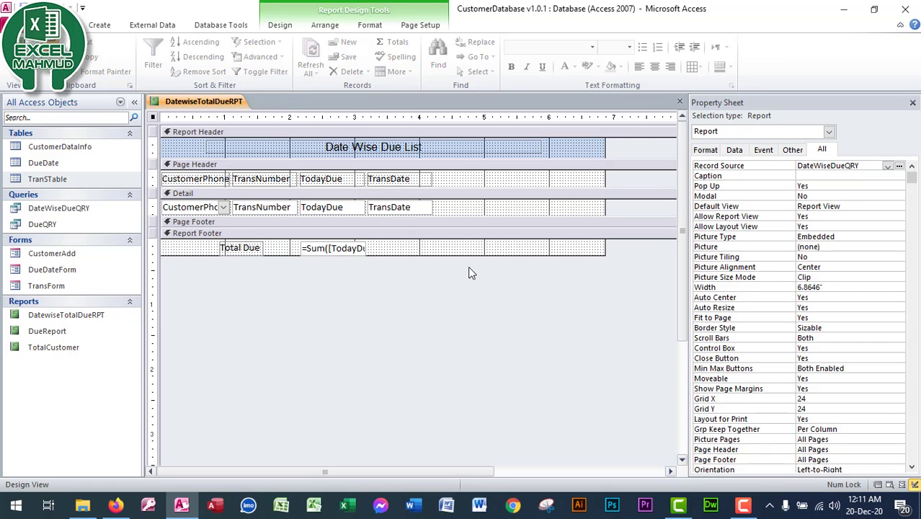
key(ctrl+w)
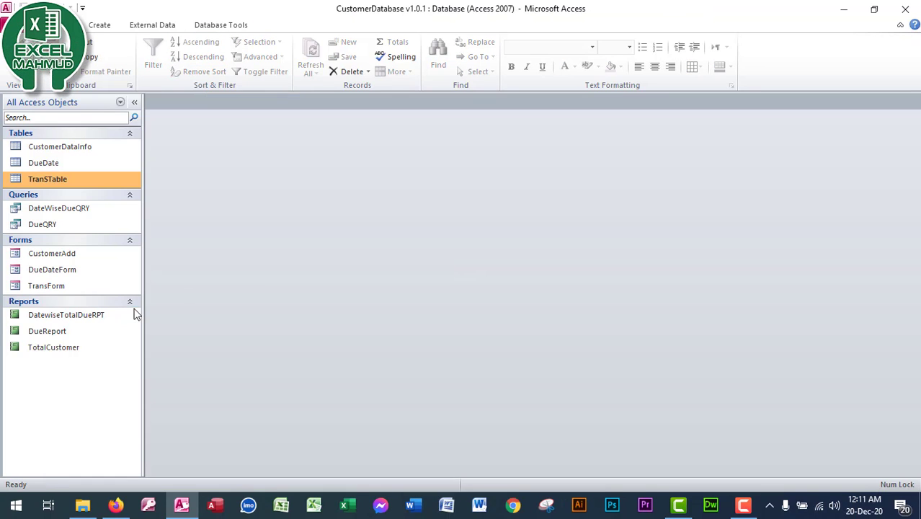
double_click(51, 319)
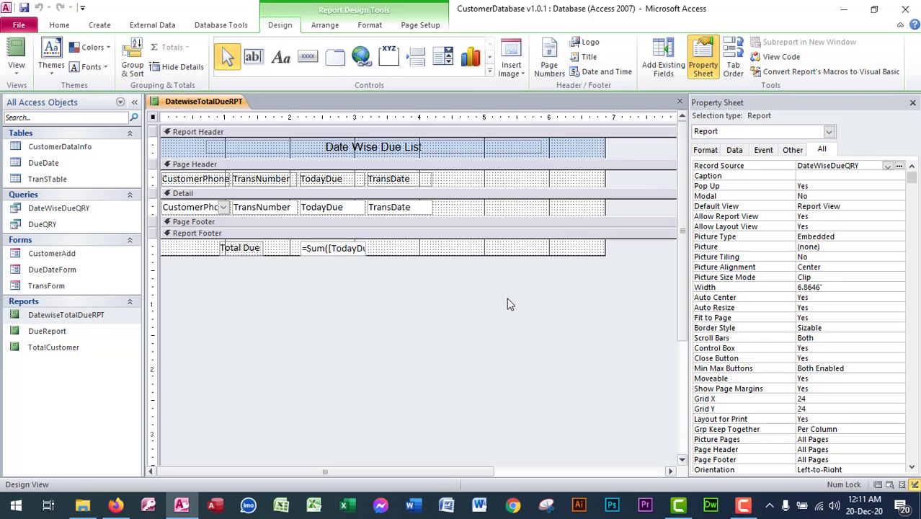
key(ctrl+w)
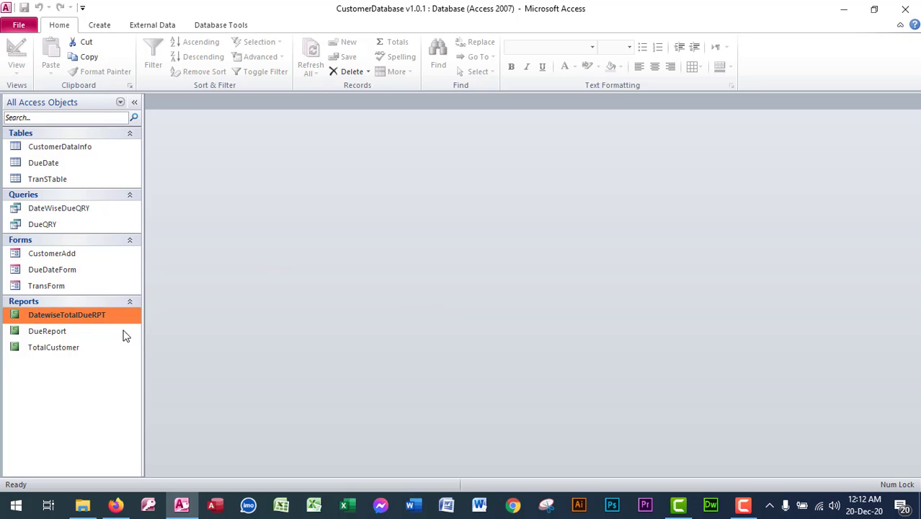
double_click(72, 324)
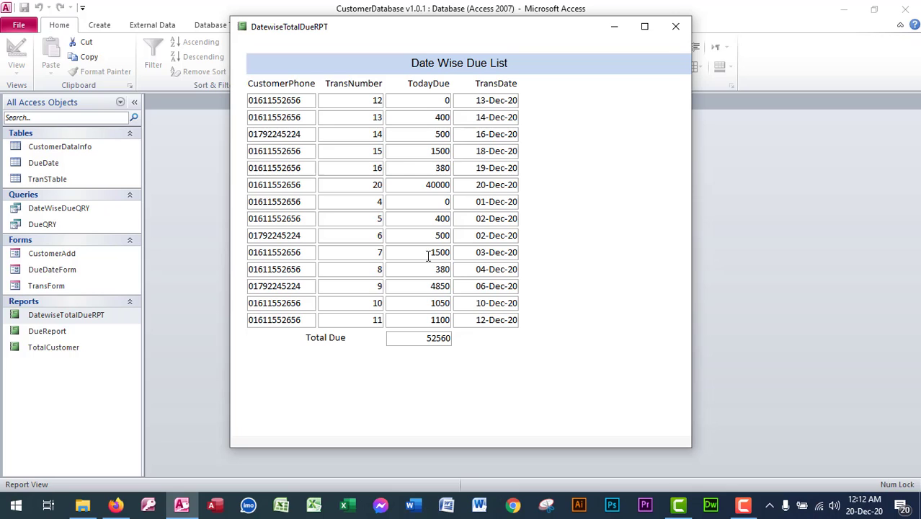
right_click(564, 244)
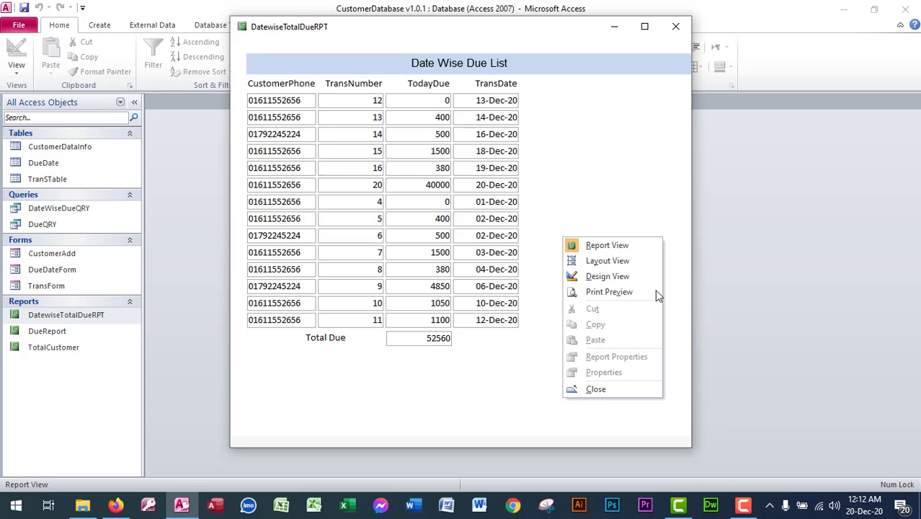
click(675, 26)
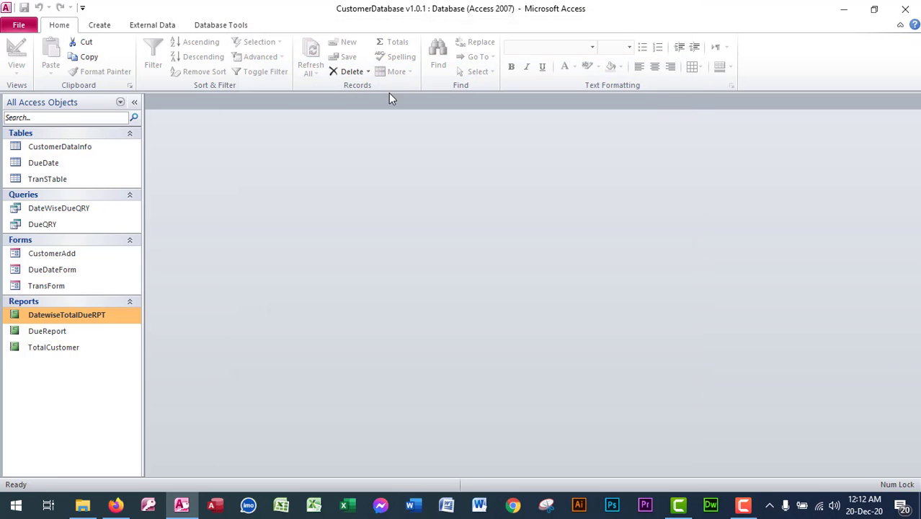
Change the DueDate table's EndDate via the date picker, giving a 01-Dec-20 to 20-Dec-20 range, and close it
double_click(44, 163)
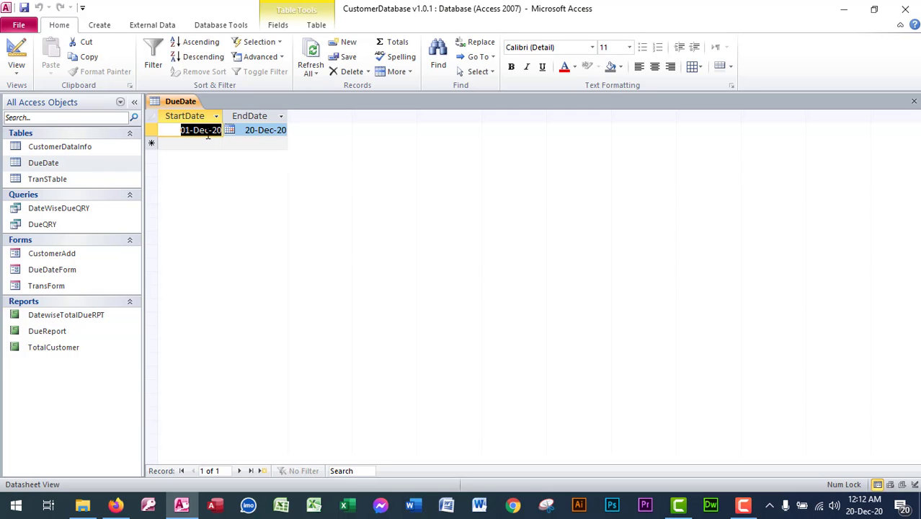
click(257, 130)
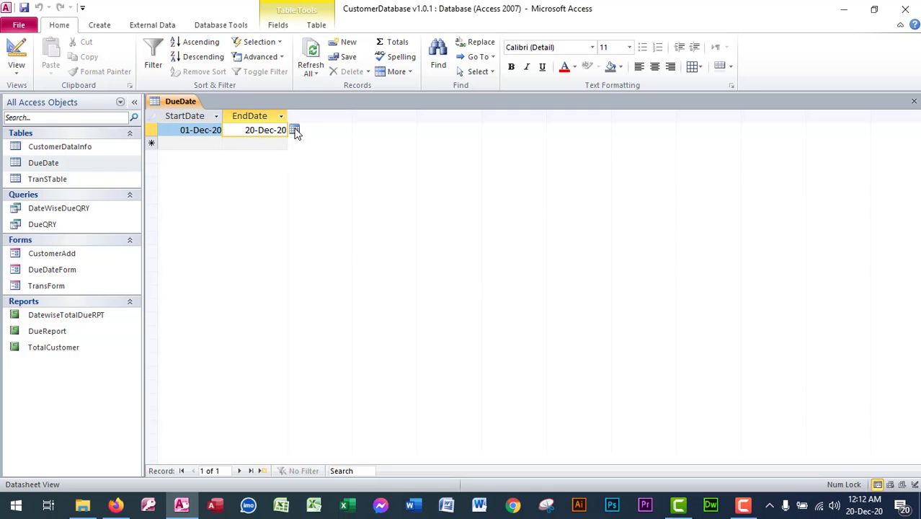
click(294, 130)
click(196, 197)
key(ctrl+w)
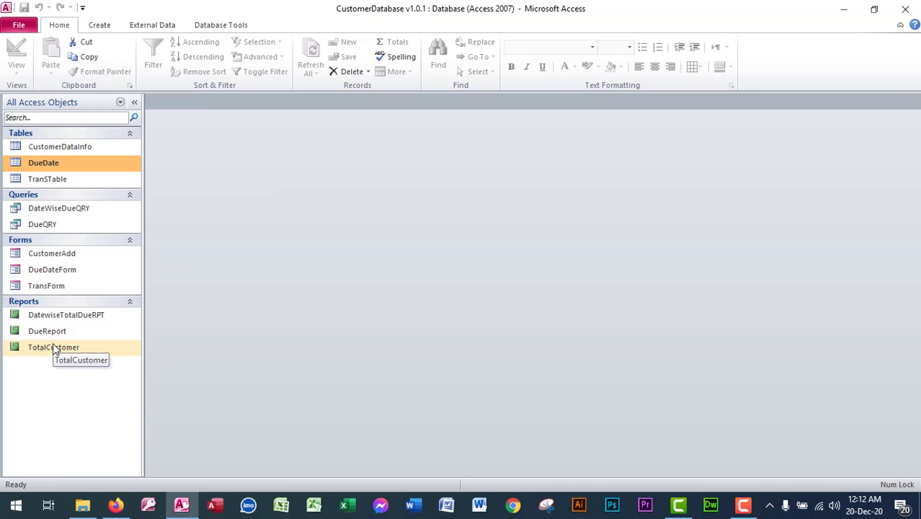
double_click(64, 315)
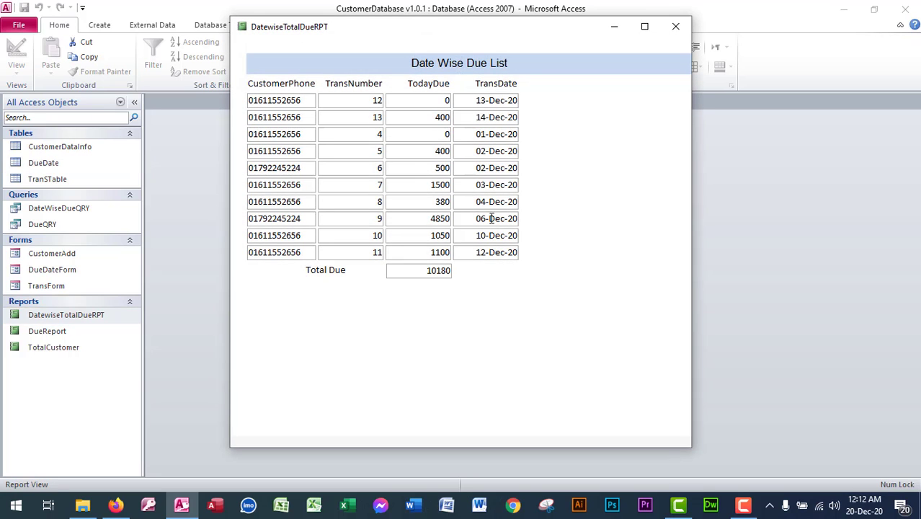
double_click(487, 117)
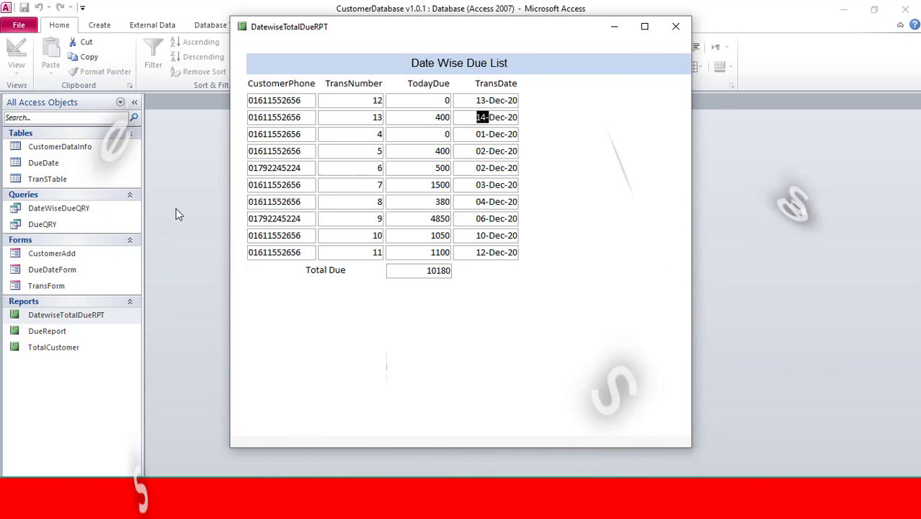
right_click(596, 188)
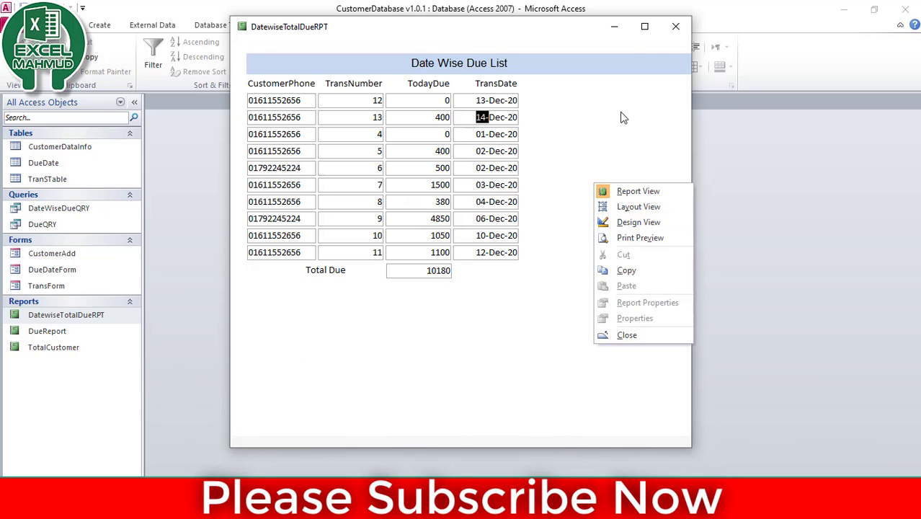
click(677, 29)
click(677, 29)
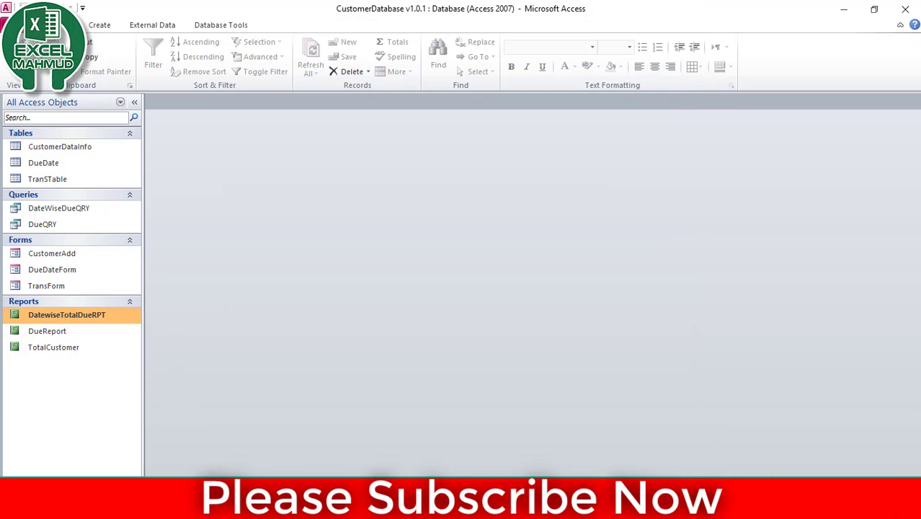
mouse_move(117, 513)
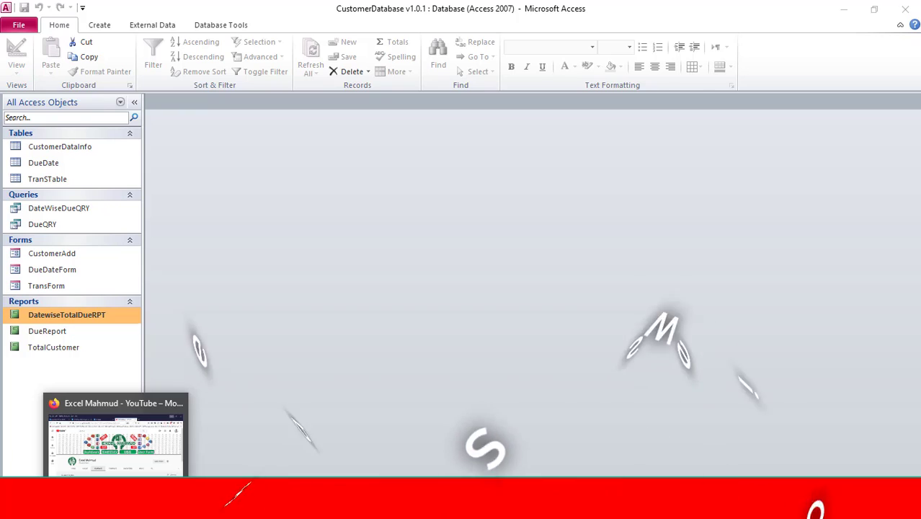
Switch Firefox from the YouTube playlists page to the tutorial channel's Facebook group tab
click(118, 451)
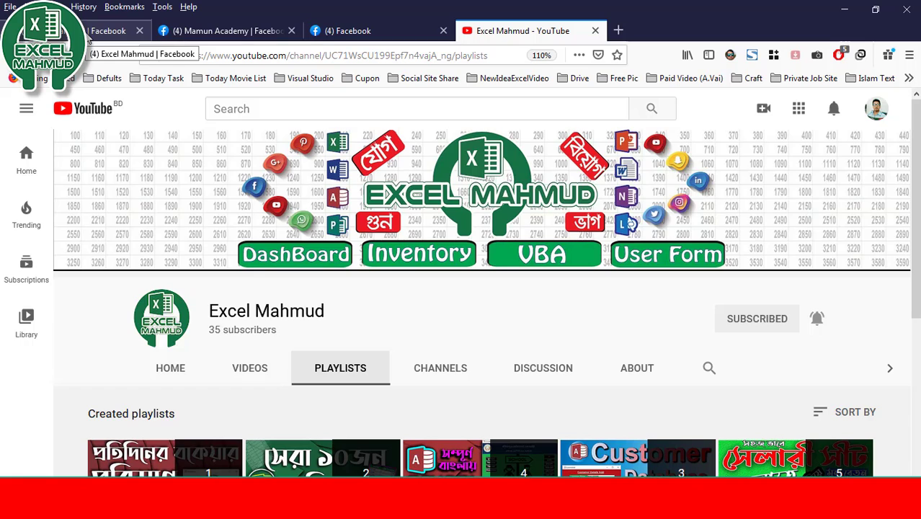
scroll(669, 312, down, 3)
scroll(475, 263, up, 3)
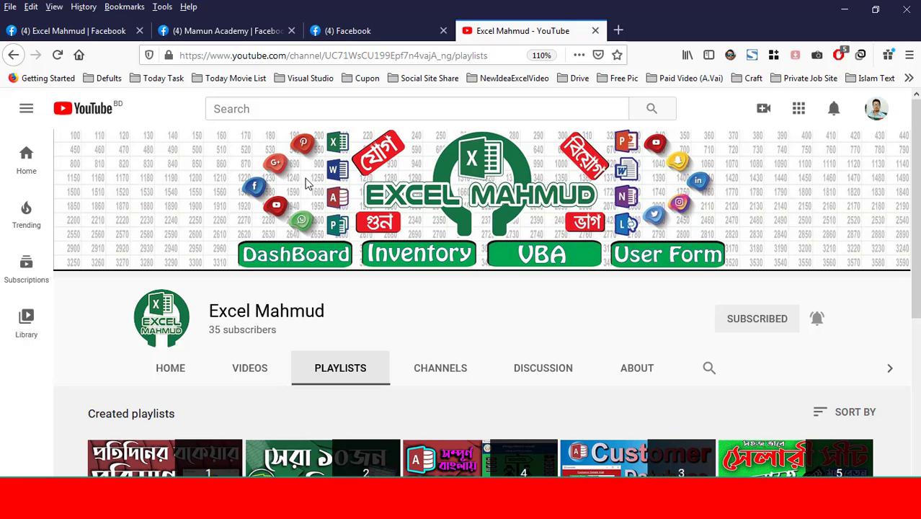
click(79, 31)
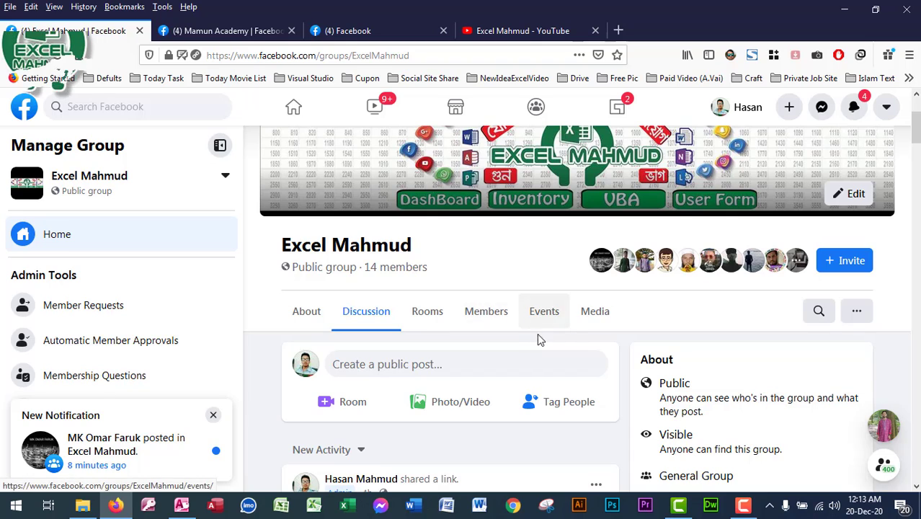